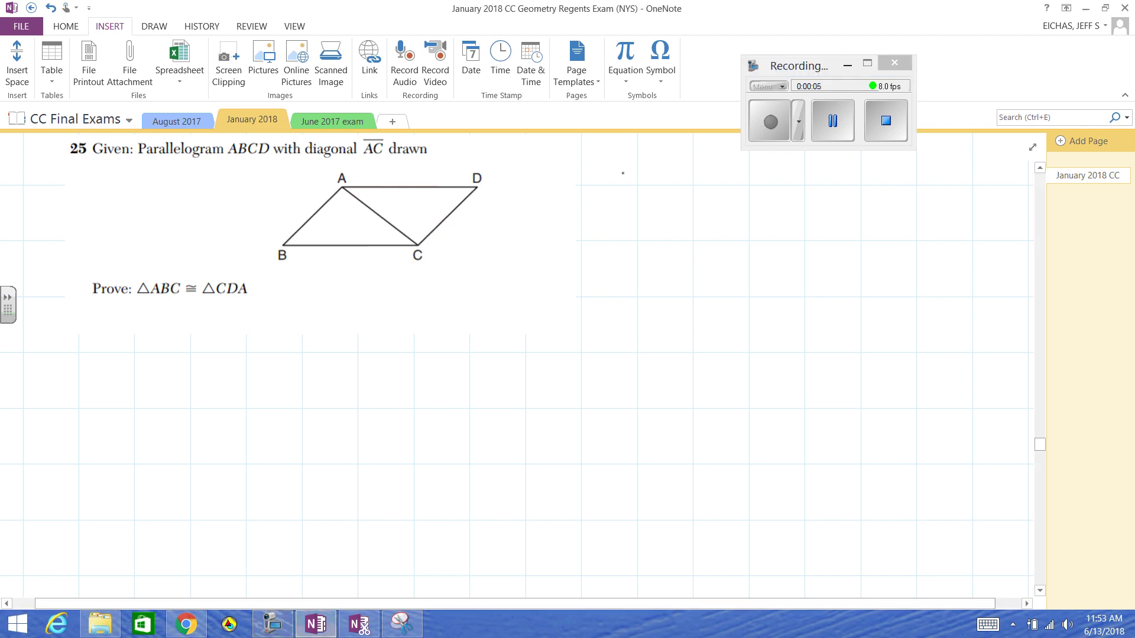
Ink 'Constructed response' at the top right, with '2pts each' and '25 – 31' beneath it.
{"action": "mouse_move", "coordinate": [621, 157]}
{"action": "left_mouse_down"}
{"action": "mouse_move", "coordinate": [621, 178]}
{"action": "mouse_move", "coordinate": [821, 173]}
{"action": "mouse_move", "coordinate": [837, 189]}
{"action": "mouse_move", "coordinate": [859, 177]}
{"action": "mouse_move", "coordinate": [901, 179]}
{"action": "left_mouse_up"}
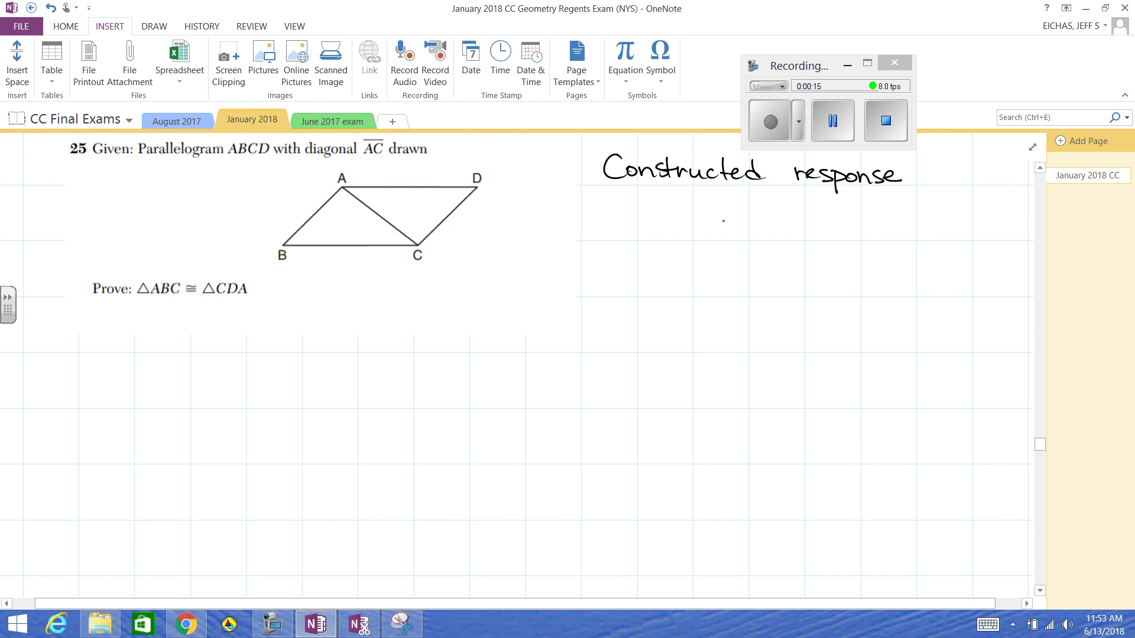
{"action": "mouse_move", "coordinate": [648, 196]}
{"action": "left_mouse_down"}
{"action": "mouse_move", "coordinate": [667, 210]}
{"action": "mouse_move", "coordinate": [768, 205]}
{"action": "left_mouse_up"}
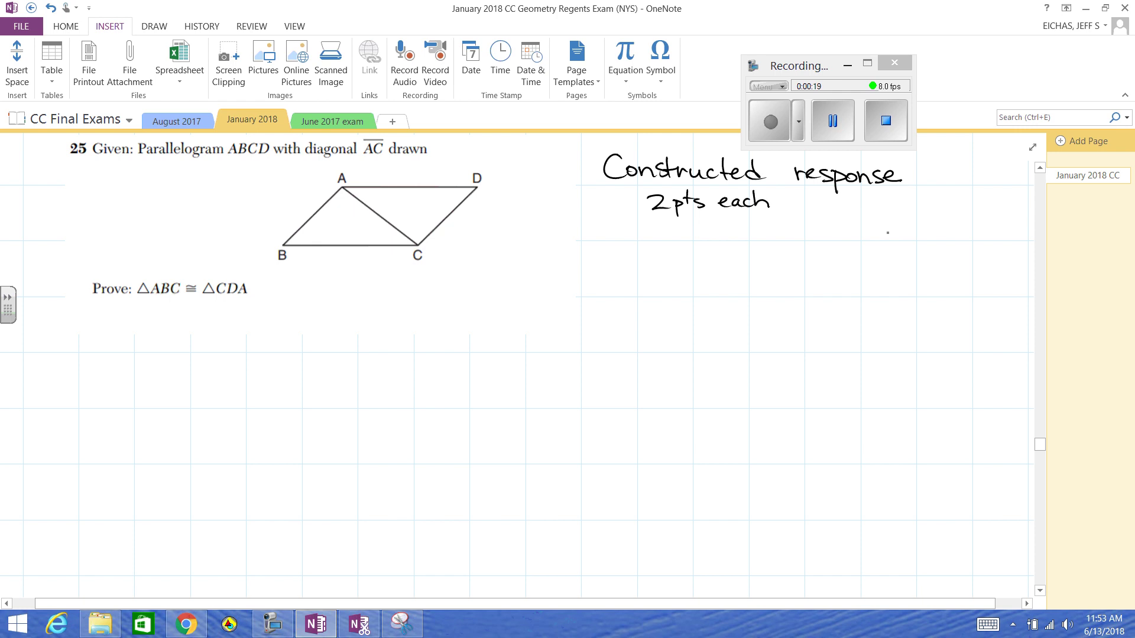
{"action": "mouse_move", "coordinate": [645, 228]}
{"action": "left_mouse_down"}
{"action": "mouse_move", "coordinate": [662, 240]}
{"action": "mouse_move", "coordinate": [684, 227]}
{"action": "mouse_move", "coordinate": [744, 243]}
{"action": "left_mouse_up"}
Underline the Prove statement and write '1.' to begin the proof.
{"action": "left_click_drag", "start_coordinate": [98, 299], "coordinate": [240, 301]}
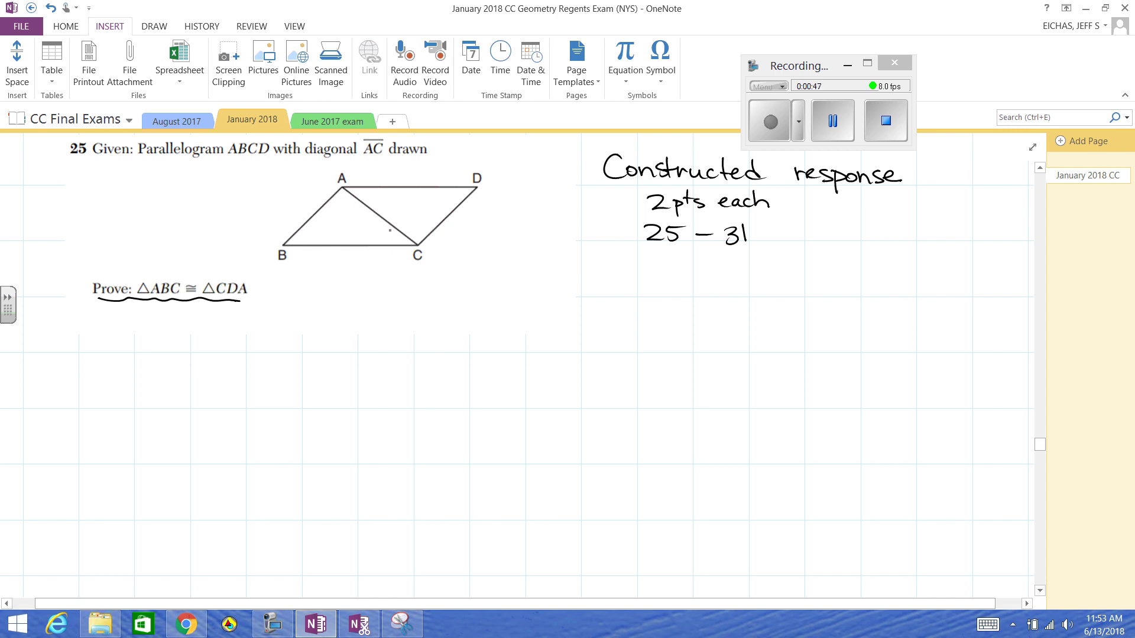
{"action": "left_click_drag", "start_coordinate": [220, 333], "coordinate": [220, 349]}
{"action": "left_click", "coordinate": [227, 347]}
Cross diagonal AC as shared and underline 'Parallelogram ABCD' in the problem text.
{"action": "mouse_move", "coordinate": [364, 217]}
{"action": "left_mouse_down"}
{"action": "mouse_move", "coordinate": [391, 208]}
{"action": "mouse_move", "coordinate": [373, 225]}
{"action": "left_mouse_up"}
{"action": "left_click_drag", "start_coordinate": [230, 159], "coordinate": [246, 158]}
{"action": "left_click_drag", "start_coordinate": [153, 157], "coordinate": [220, 158]}
Add single ticks on AD and BC, double ticks on AB and CD, and write SSS beside them.
{"action": "left_click_drag", "start_coordinate": [404, 179], "coordinate": [401, 190]}
{"action": "left_click_drag", "start_coordinate": [357, 239], "coordinate": [350, 256]}
{"action": "left_click_drag", "start_coordinate": [303, 219], "coordinate": [317, 223]}
{"action": "left_click_drag", "start_coordinate": [439, 214], "coordinate": [457, 217]}
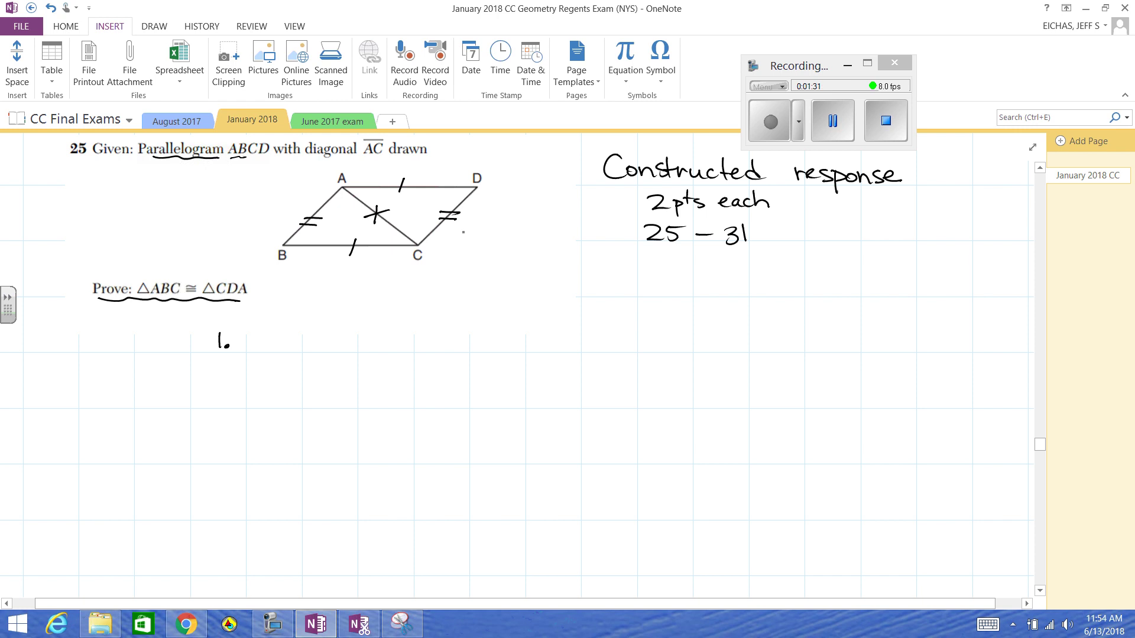
{"action": "mouse_move", "coordinate": [530, 188]}
{"action": "left_mouse_down"}
{"action": "mouse_move", "coordinate": [515, 190]}
{"action": "mouse_move", "coordinate": [513, 208]}
{"action": "left_mouse_up"}
{"action": "left_click_drag", "start_coordinate": [543, 190], "coordinate": [531, 208]}
{"action": "left_click_drag", "start_coordinate": [560, 189], "coordinate": [547, 208]}
Write proof step 1's statement 'AC ≅ AC'.
{"action": "mouse_move", "coordinate": [256, 348]}
{"action": "left_mouse_down"}
{"action": "mouse_move", "coordinate": [264, 334]}
{"action": "mouse_move", "coordinate": [271, 348]}
{"action": "left_mouse_up"}
{"action": "left_click_drag", "start_coordinate": [259, 342], "coordinate": [272, 341]}
{"action": "mouse_move", "coordinate": [283, 335]}
{"action": "left_mouse_down"}
{"action": "mouse_move", "coordinate": [274, 339]}
{"action": "mouse_move", "coordinate": [287, 345]}
{"action": "left_mouse_up"}
{"action": "left_click_drag", "start_coordinate": [258, 331], "coordinate": [320, 332]}
{"action": "left_click_drag", "start_coordinate": [306, 341], "coordinate": [322, 345]}
{"action": "mouse_move", "coordinate": [329, 348]}
{"action": "left_mouse_down"}
{"action": "mouse_move", "coordinate": [337, 330]}
{"action": "mouse_move", "coordinate": [346, 348]}
{"action": "left_mouse_up"}
{"action": "left_click_drag", "start_coordinate": [332, 341], "coordinate": [365, 348]}
{"action": "mouse_move", "coordinate": [329, 327]}
{"action": "left_mouse_down"}
{"action": "mouse_move", "coordinate": [360, 326]}
{"action": "mouse_move", "coordinate": [431, 354]}
{"action": "mouse_move", "coordinate": [414, 370]}
{"action": "left_mouse_up"}
Give step 1's reason 'by reflexive property' and number the next line '2.'.
{"action": "left_click_drag", "start_coordinate": [455, 350], "coordinate": [485, 349]}
{"action": "left_click_drag", "start_coordinate": [495, 334], "coordinate": [486, 351]}
{"action": "left_click_drag", "start_coordinate": [477, 343], "coordinate": [493, 341]}
{"action": "mouse_move", "coordinate": [497, 349]}
{"action": "left_mouse_down"}
{"action": "mouse_move", "coordinate": [503, 331]}
{"action": "mouse_move", "coordinate": [528, 348]}
{"action": "left_mouse_up"}
{"action": "mouse_move", "coordinate": [528, 336]}
{"action": "left_mouse_down"}
{"action": "mouse_move", "coordinate": [517, 349]}
{"action": "mouse_move", "coordinate": [537, 349]}
{"action": "left_mouse_up"}
{"action": "mouse_move", "coordinate": [539, 337]}
{"action": "left_mouse_down"}
{"action": "mouse_move", "coordinate": [572, 343]}
{"action": "mouse_move", "coordinate": [593, 366]}
{"action": "left_mouse_up"}
{"action": "left_click_drag", "start_coordinate": [587, 338], "coordinate": [620, 346]}
{"action": "mouse_move", "coordinate": [630, 336]}
{"action": "left_mouse_down"}
{"action": "mouse_move", "coordinate": [630, 360]}
{"action": "mouse_move", "coordinate": [632, 346]}
{"action": "left_mouse_up"}
{"action": "left_click_drag", "start_coordinate": [635, 343], "coordinate": [666, 347]}
{"action": "mouse_move", "coordinate": [659, 340]}
{"action": "left_mouse_down"}
{"action": "mouse_move", "coordinate": [677, 334]}
{"action": "mouse_move", "coordinate": [686, 359]}
{"action": "left_mouse_up"}
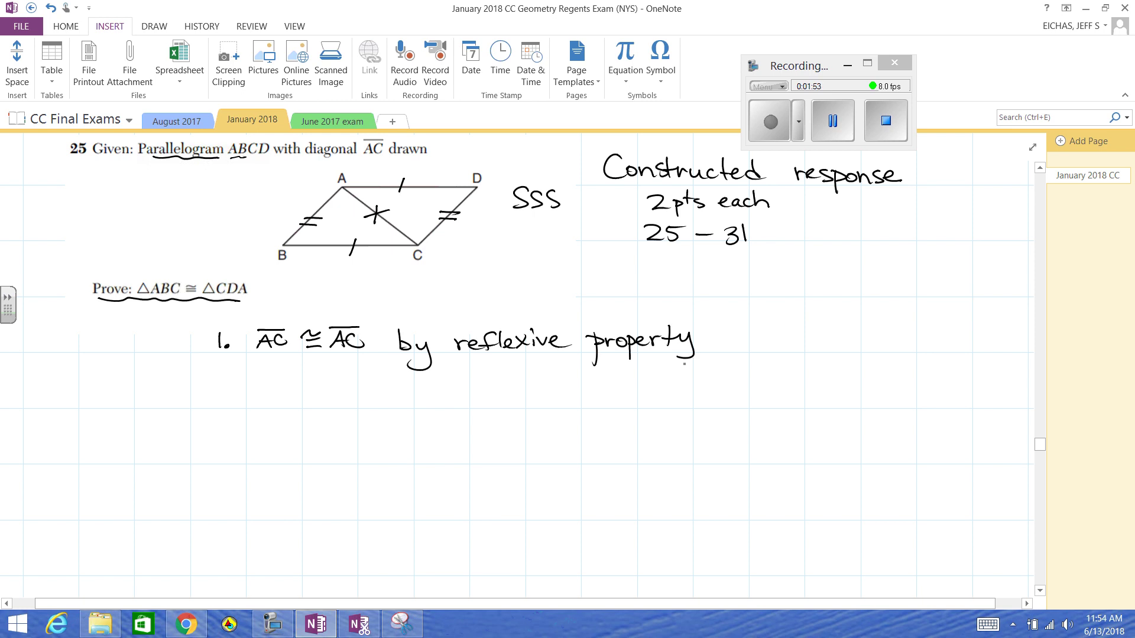
{"action": "left_click_drag", "start_coordinate": [213, 374], "coordinate": [224, 387]}
{"action": "left_click", "coordinate": [227, 385]}
Write step 2 'ABCD is a parallelogram because given' and number step 3.
{"action": "mouse_move", "coordinate": [261, 387]}
{"action": "left_mouse_down"}
{"action": "mouse_move", "coordinate": [269, 367]}
{"action": "mouse_move", "coordinate": [278, 385]}
{"action": "left_mouse_up"}
{"action": "left_click_drag", "start_coordinate": [263, 379], "coordinate": [275, 378]}
{"action": "mouse_move", "coordinate": [283, 367]}
{"action": "left_mouse_down"}
{"action": "mouse_move", "coordinate": [282, 386]}
{"action": "mouse_move", "coordinate": [308, 382]}
{"action": "left_mouse_up"}
{"action": "mouse_move", "coordinate": [347, 371]}
{"action": "left_mouse_down"}
{"action": "mouse_move", "coordinate": [354, 382]}
{"action": "mouse_move", "coordinate": [729, 369]}
{"action": "left_mouse_up"}
{"action": "mouse_move", "coordinate": [286, 399]}
{"action": "left_mouse_down"}
{"action": "mouse_move", "coordinate": [286, 410]}
{"action": "mouse_move", "coordinate": [350, 394]}
{"action": "mouse_move", "coordinate": [448, 402]}
{"action": "left_mouse_up"}
{"action": "mouse_move", "coordinate": [221, 430]}
{"action": "left_mouse_down"}
{"action": "mouse_move", "coordinate": [223, 449]}
{"action": "mouse_move", "coordinate": [287, 446]}
{"action": "mouse_move", "coordinate": [302, 441]}
{"action": "mouse_move", "coordinate": [298, 425]}
{"action": "mouse_move", "coordinate": [329, 440]}
{"action": "left_mouse_up"}
Write step 3's statement 'AD ≅ CB and AB ≅ CD', rewriting a scribbled AB.
{"action": "left_click_drag", "start_coordinate": [314, 444], "coordinate": [331, 444]}
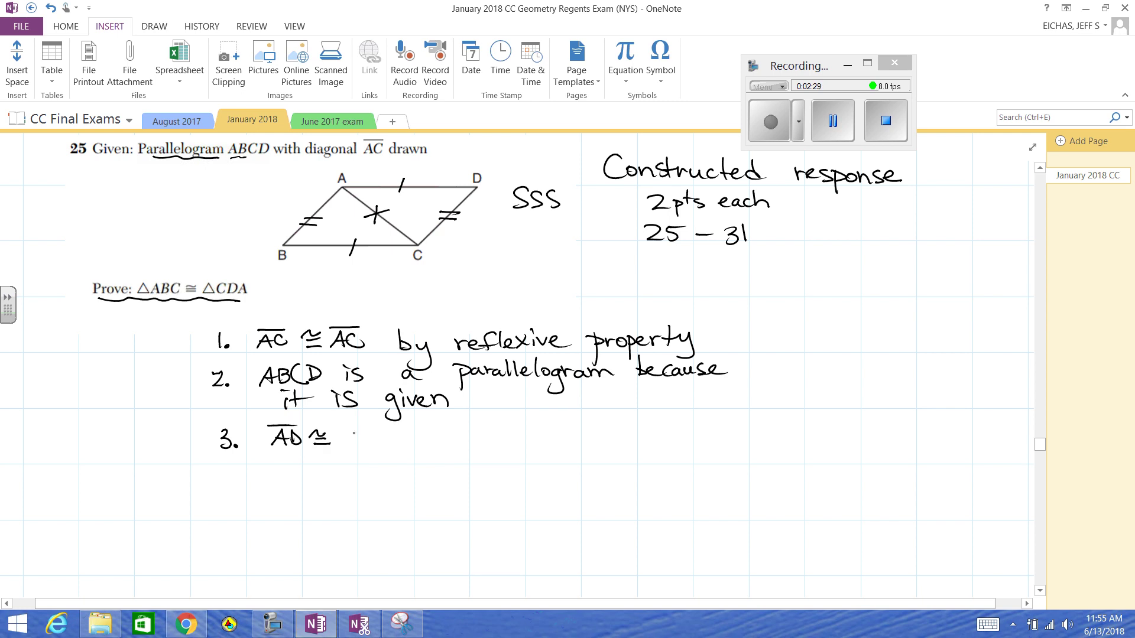
{"action": "left_click_drag", "start_coordinate": [360, 432], "coordinate": [346, 445]}
{"action": "mouse_move", "coordinate": [362, 431]}
{"action": "left_mouse_down"}
{"action": "mouse_move", "coordinate": [361, 445]}
{"action": "mouse_move", "coordinate": [371, 424]}
{"action": "mouse_move", "coordinate": [433, 439]}
{"action": "left_mouse_up"}
{"action": "left_click_drag", "start_coordinate": [444, 435], "coordinate": [501, 438]}
{"action": "mouse_move", "coordinate": [474, 418]}
{"action": "left_mouse_down"}
{"action": "mouse_move", "coordinate": [498, 417]}
{"action": "mouse_move", "coordinate": [503, 435]}
{"action": "mouse_move", "coordinate": [531, 428]}
{"action": "left_mouse_up"}
{"action": "mouse_move", "coordinate": [535, 416]}
{"action": "left_mouse_down"}
{"action": "mouse_move", "coordinate": [534, 432]}
{"action": "mouse_move", "coordinate": [544, 413]}
{"action": "left_mouse_up"}
{"action": "left_click_drag", "start_coordinate": [551, 424], "coordinate": [572, 424]}
{"action": "left_click_drag", "start_coordinate": [557, 432], "coordinate": [604, 432]}
{"action": "mouse_move", "coordinate": [604, 419]}
{"action": "left_mouse_down"}
{"action": "mouse_move", "coordinate": [605, 433]}
{"action": "mouse_move", "coordinate": [621, 414]}
{"action": "mouse_move", "coordinate": [729, 423]}
{"action": "left_mouse_up"}
Start step 3's reason: 'because opposite sides of a parallelogram'.
{"action": "left_click_drag", "start_coordinate": [291, 459], "coordinate": [298, 478]}
{"action": "left_click_drag", "start_coordinate": [298, 460], "coordinate": [309, 477]}
{"action": "left_click_drag", "start_coordinate": [308, 462], "coordinate": [317, 467]}
{"action": "mouse_move", "coordinate": [339, 460]}
{"action": "left_mouse_down"}
{"action": "mouse_move", "coordinate": [328, 471]}
{"action": "mouse_move", "coordinate": [353, 471]}
{"action": "left_mouse_up"}
{"action": "left_click_drag", "start_coordinate": [356, 465], "coordinate": [412, 468]}
{"action": "left_click_drag", "start_coordinate": [427, 455], "coordinate": [439, 467]}
{"action": "left_click_drag", "start_coordinate": [442, 462], "coordinate": [444, 468]}
{"action": "left_click_drag", "start_coordinate": [486, 457], "coordinate": [495, 466]}
{"action": "mouse_move", "coordinate": [487, 455]}
{"action": "left_mouse_down"}
{"action": "mouse_move", "coordinate": [573, 478]}
{"action": "mouse_move", "coordinate": [579, 460]}
{"action": "left_mouse_up"}
{"action": "left_click_drag", "start_coordinate": [591, 454], "coordinate": [604, 461]}
{"action": "left_click_drag", "start_coordinate": [604, 456], "coordinate": [621, 462]}
{"action": "left_click_drag", "start_coordinate": [626, 447], "coordinate": [632, 462]}
{"action": "left_click_drag", "start_coordinate": [638, 458], "coordinate": [650, 463]}
{"action": "mouse_move", "coordinate": [654, 455]}
{"action": "left_mouse_down"}
{"action": "mouse_move", "coordinate": [662, 480]}
{"action": "mouse_move", "coordinate": [652, 472]}
{"action": "left_mouse_up"}
{"action": "left_click_drag", "start_coordinate": [673, 456], "coordinate": [723, 461]}
Finish the reason with 'are congruent.' and underline the word congruent.
{"action": "left_click_drag", "start_coordinate": [300, 490], "coordinate": [336, 500]}
{"action": "mouse_move", "coordinate": [377, 488]}
{"action": "left_mouse_down"}
{"action": "mouse_move", "coordinate": [367, 493]}
{"action": "mouse_move", "coordinate": [378, 500]}
{"action": "left_mouse_up"}
{"action": "left_click_drag", "start_coordinate": [383, 491], "coordinate": [389, 496]}
{"action": "mouse_move", "coordinate": [390, 487]}
{"action": "left_mouse_down"}
{"action": "mouse_move", "coordinate": [413, 495]}
{"action": "mouse_move", "coordinate": [397, 511]}
{"action": "mouse_move", "coordinate": [471, 497]}
{"action": "left_mouse_up"}
{"action": "left_click_drag", "start_coordinate": [462, 488], "coordinate": [478, 486]}
{"action": "left_click", "coordinate": [483, 497]}
{"action": "left_click_drag", "start_coordinate": [390, 506], "coordinate": [473, 503]}
Number step 4 and write 'ΔABC ≅ ΔCDA by'.
{"action": "scroll", "coordinate": [224, 451], "scroll_direction": "down", "scroll_amount": 3}
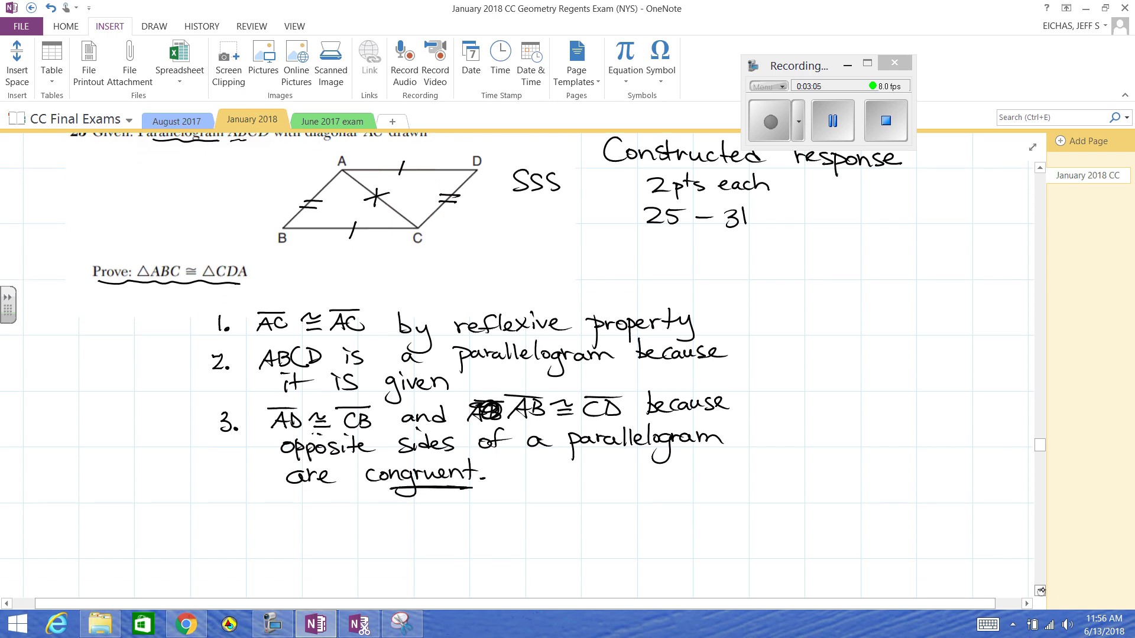
{"action": "mouse_move", "coordinate": [222, 434]}
{"action": "left_mouse_down"}
{"action": "mouse_move", "coordinate": [228, 454]}
{"action": "mouse_move", "coordinate": [281, 454]}
{"action": "left_mouse_up"}
{"action": "left_click", "coordinate": [235, 450]}
{"action": "mouse_move", "coordinate": [278, 455]}
{"action": "left_mouse_down"}
{"action": "mouse_move", "coordinate": [286, 436]}
{"action": "mouse_move", "coordinate": [292, 455]}
{"action": "left_mouse_up"}
{"action": "left_click_drag", "start_coordinate": [282, 447], "coordinate": [324, 454]}
{"action": "left_click_drag", "start_coordinate": [334, 442], "coordinate": [351, 446]}
{"action": "left_click_drag", "start_coordinate": [336, 453], "coordinate": [378, 452]}
{"action": "left_click_drag", "start_coordinate": [360, 453], "coordinate": [438, 454]}
{"action": "left_click_drag", "start_coordinate": [423, 447], "coordinate": [472, 452]}
{"action": "left_click_drag", "start_coordinate": [479, 440], "coordinate": [484, 454]}
{"action": "mouse_move", "coordinate": [495, 439]}
{"action": "left_mouse_down"}
{"action": "mouse_move", "coordinate": [488, 467]}
{"action": "mouse_move", "coordinate": [519, 449]}
{"action": "left_mouse_up"}
Complete step 4's reason with 'SSS triangle congruence'.
{"action": "left_click_drag", "start_coordinate": [513, 439], "coordinate": [564, 448]}
{"action": "mouse_move", "coordinate": [596, 428]}
{"action": "left_mouse_down"}
{"action": "mouse_move", "coordinate": [581, 444]}
{"action": "mouse_move", "coordinate": [612, 445]}
{"action": "left_mouse_up"}
{"action": "mouse_move", "coordinate": [654, 423]}
{"action": "left_mouse_down"}
{"action": "mouse_move", "coordinate": [652, 445]}
{"action": "mouse_move", "coordinate": [664, 433]}
{"action": "left_mouse_up"}
{"action": "mouse_move", "coordinate": [665, 442]}
{"action": "left_mouse_down"}
{"action": "mouse_move", "coordinate": [674, 433]}
{"action": "mouse_move", "coordinate": [683, 443]}
{"action": "left_mouse_up"}
{"action": "left_click_drag", "start_coordinate": [695, 433], "coordinate": [693, 444]}
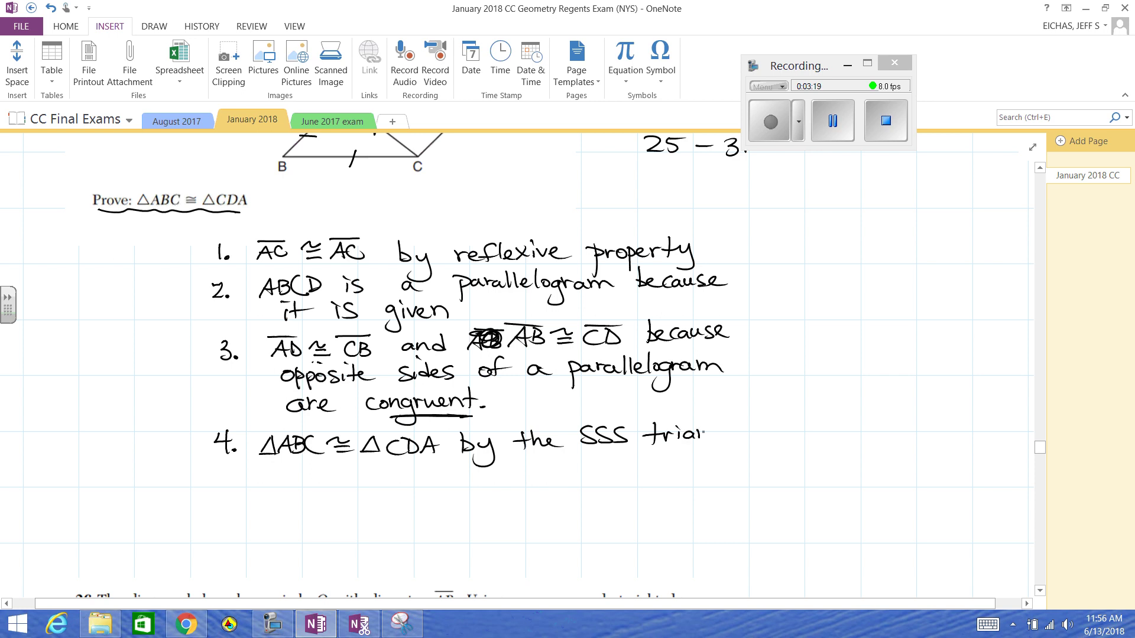
{"action": "left_click_drag", "start_coordinate": [699, 437], "coordinate": [744, 440]}
{"action": "mouse_move", "coordinate": [258, 477]}
{"action": "left_mouse_down"}
{"action": "mouse_move", "coordinate": [252, 489]}
{"action": "mouse_move", "coordinate": [525, 482]}
{"action": "left_mouse_up"}
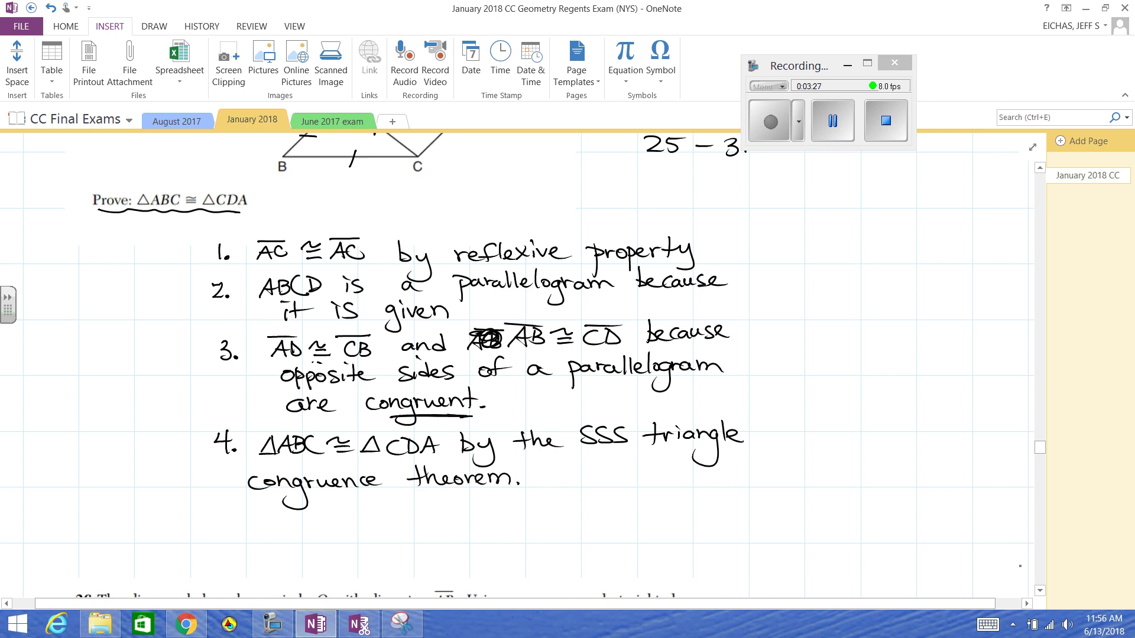
Scroll down until question 26's circle O with diameter AB is in view.
{"action": "scroll", "coordinate": [1040, 591], "scroll_direction": "down", "scroll_amount": 6}
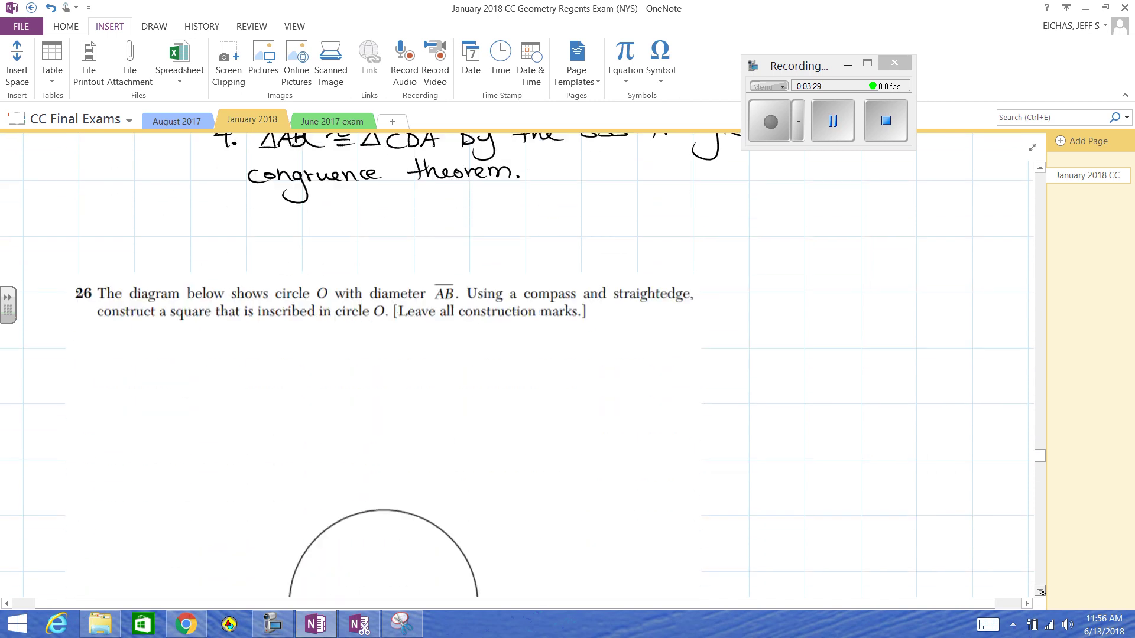
{"action": "scroll", "coordinate": [1040, 591], "scroll_direction": "down", "scroll_amount": 2}
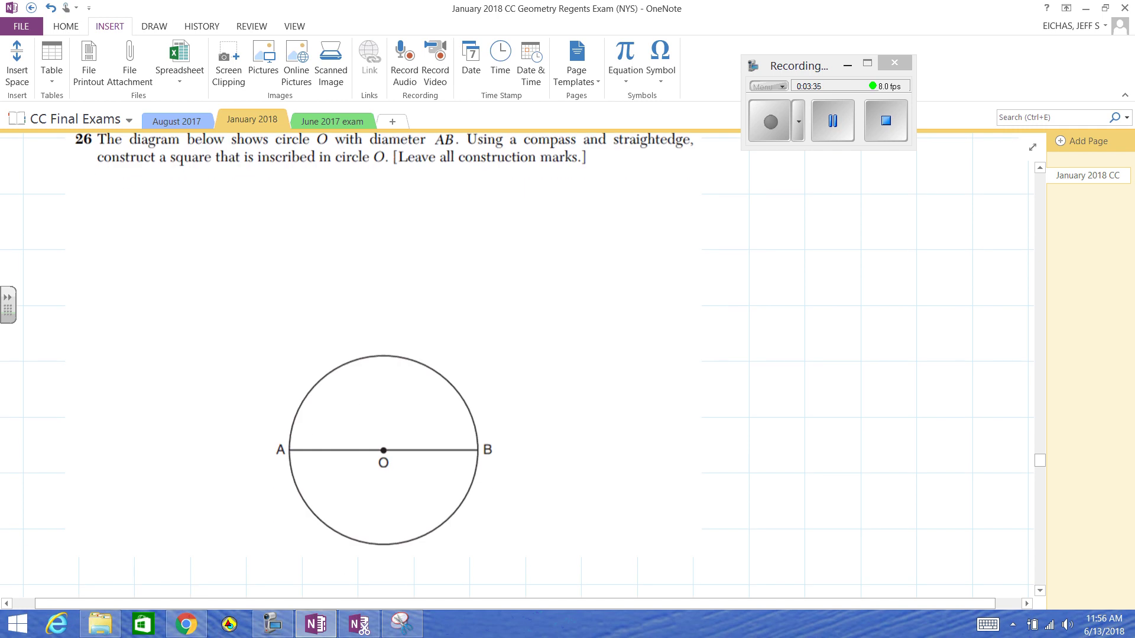
{"action": "left_click", "coordinate": [1039, 168]}
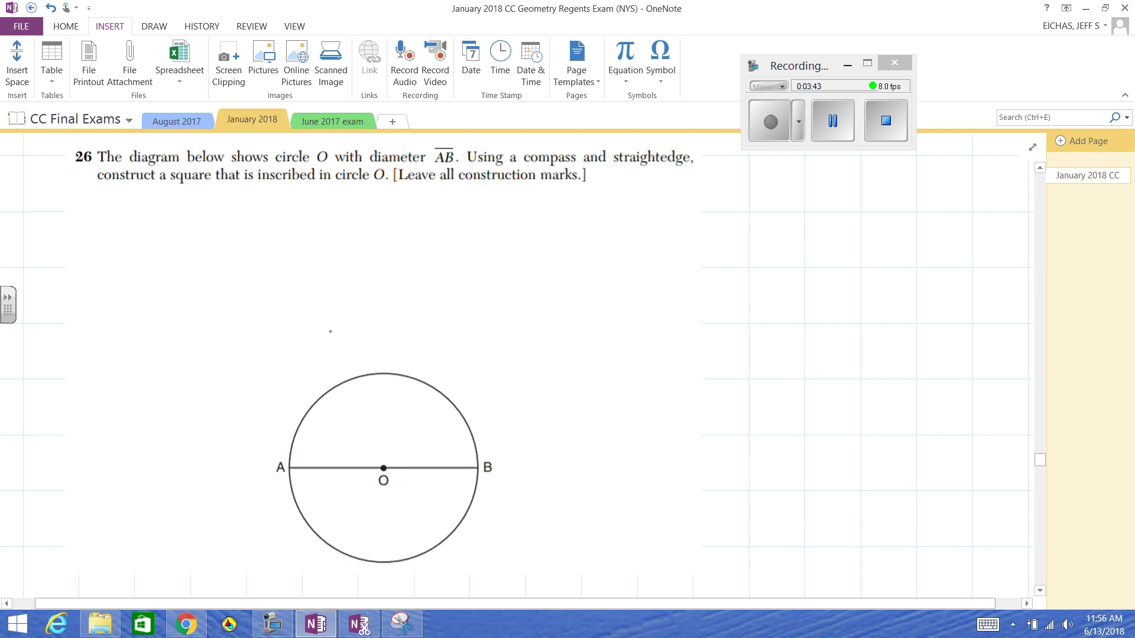
{"action": "scroll", "coordinate": [461, 421], "scroll_direction": "down", "scroll_amount": 3}
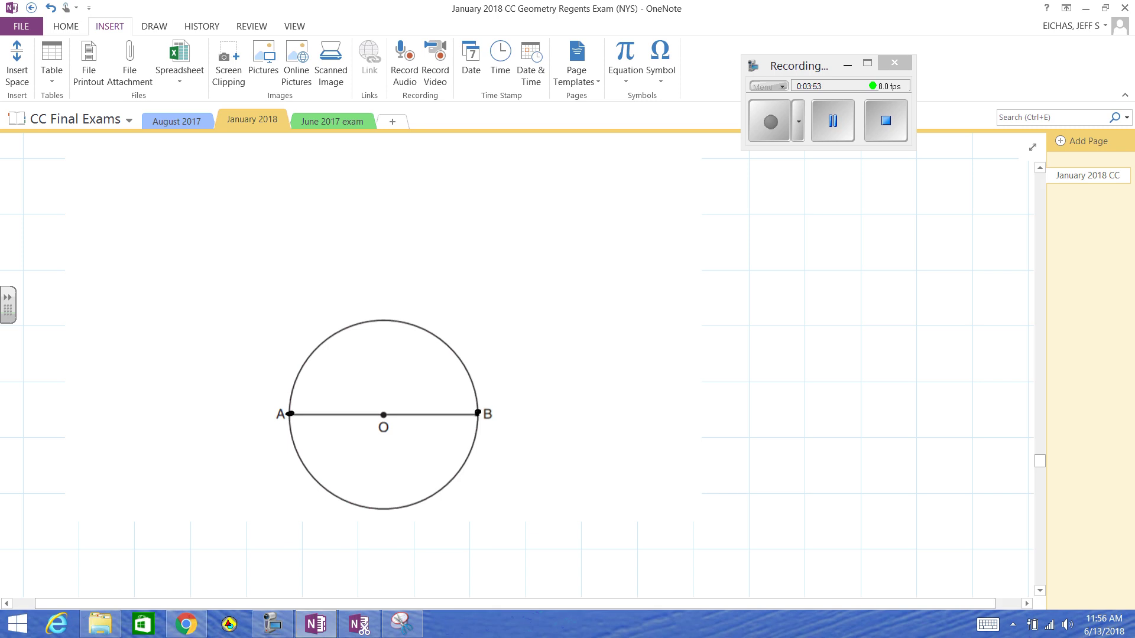
Dot point B, then begin the note with 'diagonals of a Square'.
{"action": "left_click_drag", "start_coordinate": [478, 414], "coordinate": [481, 416]}
{"action": "mouse_move", "coordinate": [637, 184]}
{"action": "left_mouse_down"}
{"action": "mouse_move", "coordinate": [638, 204]}
{"action": "mouse_move", "coordinate": [645, 185]}
{"action": "left_mouse_up"}
{"action": "mouse_move", "coordinate": [645, 184]}
{"action": "left_mouse_down"}
{"action": "mouse_move", "coordinate": [656, 203]}
{"action": "mouse_move", "coordinate": [681, 204]}
{"action": "left_mouse_up"}
{"action": "mouse_move", "coordinate": [700, 182]}
{"action": "left_mouse_down"}
{"action": "mouse_move", "coordinate": [697, 202]}
{"action": "mouse_move", "coordinate": [704, 195]}
{"action": "left_mouse_up"}
{"action": "mouse_move", "coordinate": [707, 192]}
{"action": "left_mouse_down"}
{"action": "mouse_move", "coordinate": [734, 201]}
{"action": "mouse_move", "coordinate": [731, 219]}
{"action": "left_mouse_up"}
{"action": "left_click_drag", "start_coordinate": [743, 192], "coordinate": [776, 204]}
{"action": "left_click_drag", "start_coordinate": [776, 203], "coordinate": [825, 193]}
{"action": "mouse_move", "coordinate": [842, 181]}
{"action": "left_mouse_down"}
{"action": "mouse_move", "coordinate": [838, 200]}
{"action": "mouse_move", "coordinate": [846, 192]}
{"action": "left_mouse_up"}
{"action": "mouse_move", "coordinate": [879, 190]}
{"action": "left_mouse_down"}
{"action": "mouse_move", "coordinate": [868, 197]}
{"action": "mouse_move", "coordinate": [884, 199]}
{"action": "left_mouse_up"}
{"action": "left_click_drag", "start_coordinate": [653, 208], "coordinate": [636, 227]}
{"action": "left_click_drag", "start_coordinate": [661, 214], "coordinate": [653, 234]}
{"action": "left_click_drag", "start_coordinate": [664, 214], "coordinate": [699, 224]}
{"action": "left_click_drag", "start_coordinate": [700, 220], "coordinate": [760, 227]}
Continue the note with 'bisect each other,'.
{"action": "mouse_move", "coordinate": [773, 216]}
{"action": "left_mouse_down"}
{"action": "mouse_move", "coordinate": [768, 227]}
{"action": "mouse_move", "coordinate": [784, 221]}
{"action": "left_mouse_up"}
{"action": "left_click_drag", "start_coordinate": [792, 217], "coordinate": [788, 226]}
{"action": "mouse_move", "coordinate": [800, 207]}
{"action": "left_mouse_down"}
{"action": "mouse_move", "coordinate": [800, 226]}
{"action": "mouse_move", "coordinate": [842, 224]}
{"action": "left_mouse_up"}
{"action": "left_click_drag", "start_coordinate": [851, 216], "coordinate": [866, 224]}
{"action": "mouse_move", "coordinate": [870, 205]}
{"action": "left_mouse_down"}
{"action": "mouse_move", "coordinate": [868, 223]}
{"action": "mouse_move", "coordinate": [884, 225]}
{"action": "left_mouse_up"}
{"action": "left_click_drag", "start_coordinate": [644, 249], "coordinate": [652, 251]}
{"action": "mouse_move", "coordinate": [658, 237]}
{"action": "left_mouse_down"}
{"action": "mouse_move", "coordinate": [659, 256]}
{"action": "mouse_move", "coordinate": [706, 247]}
{"action": "mouse_move", "coordinate": [715, 262]}
{"action": "mouse_move", "coordinate": [764, 244]}
{"action": "mouse_move", "coordinate": [778, 252]}
{"action": "left_mouse_up"}
Finish the note with 'are congruent and perpendicular'.
{"action": "mouse_move", "coordinate": [815, 242]}
{"action": "left_mouse_down"}
{"action": "mouse_move", "coordinate": [808, 253]}
{"action": "mouse_move", "coordinate": [818, 251]}
{"action": "left_mouse_up"}
{"action": "left_click_drag", "start_coordinate": [824, 251], "coordinate": [842, 247]}
{"action": "left_click_drag", "start_coordinate": [845, 242], "coordinate": [834, 268]}
{"action": "left_click_drag", "start_coordinate": [847, 245], "coordinate": [898, 250]}
{"action": "left_click_drag", "start_coordinate": [892, 245], "coordinate": [911, 242]}
{"action": "left_click_drag", "start_coordinate": [915, 247], "coordinate": [913, 256]}
{"action": "mouse_move", "coordinate": [672, 277]}
{"action": "left_mouse_down"}
{"action": "mouse_move", "coordinate": [667, 283]}
{"action": "mouse_move", "coordinate": [749, 291]}
{"action": "left_mouse_up"}
{"action": "left_click_drag", "start_coordinate": [750, 272], "coordinate": [782, 289]}
{"action": "left_click_drag", "start_coordinate": [784, 273], "coordinate": [832, 280]}
{"action": "mouse_move", "coordinate": [840, 260]}
{"action": "left_mouse_down"}
{"action": "mouse_move", "coordinate": [838, 281]}
{"action": "mouse_move", "coordinate": [850, 280]}
{"action": "left_mouse_up"}
{"action": "left_click_drag", "start_coordinate": [855, 267], "coordinate": [872, 278]}
{"action": "left_click_drag", "start_coordinate": [873, 271], "coordinate": [887, 277]}
{"action": "left_click_drag", "start_coordinate": [892, 272], "coordinate": [916, 265]}
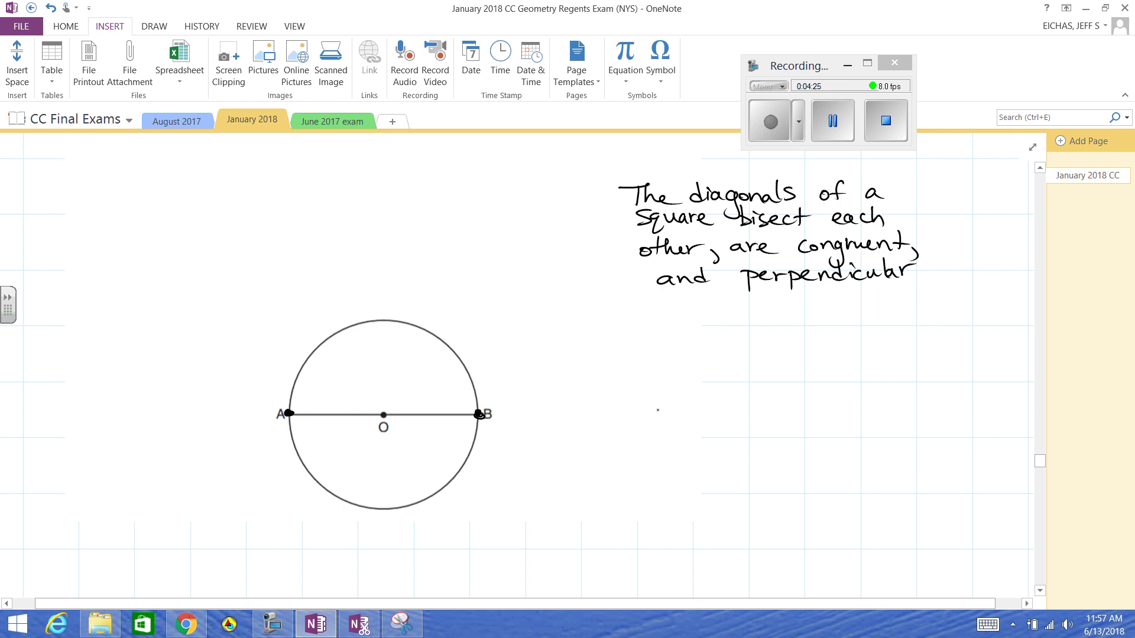
Sketch segment AOB, a perpendicular diagonal through O with right-angle and tick marks, and square sides.
{"action": "mouse_move", "coordinate": [649, 408]}
{"action": "left_mouse_down"}
{"action": "mouse_move", "coordinate": [853, 400]}
{"action": "mouse_move", "coordinate": [652, 407]}
{"action": "mouse_move", "coordinate": [643, 430]}
{"action": "mouse_move", "coordinate": [651, 422]}
{"action": "left_mouse_up"}
{"action": "left_click_drag", "start_coordinate": [857, 416], "coordinate": [859, 430]}
{"action": "left_click_drag", "start_coordinate": [752, 406], "coordinate": [757, 417]}
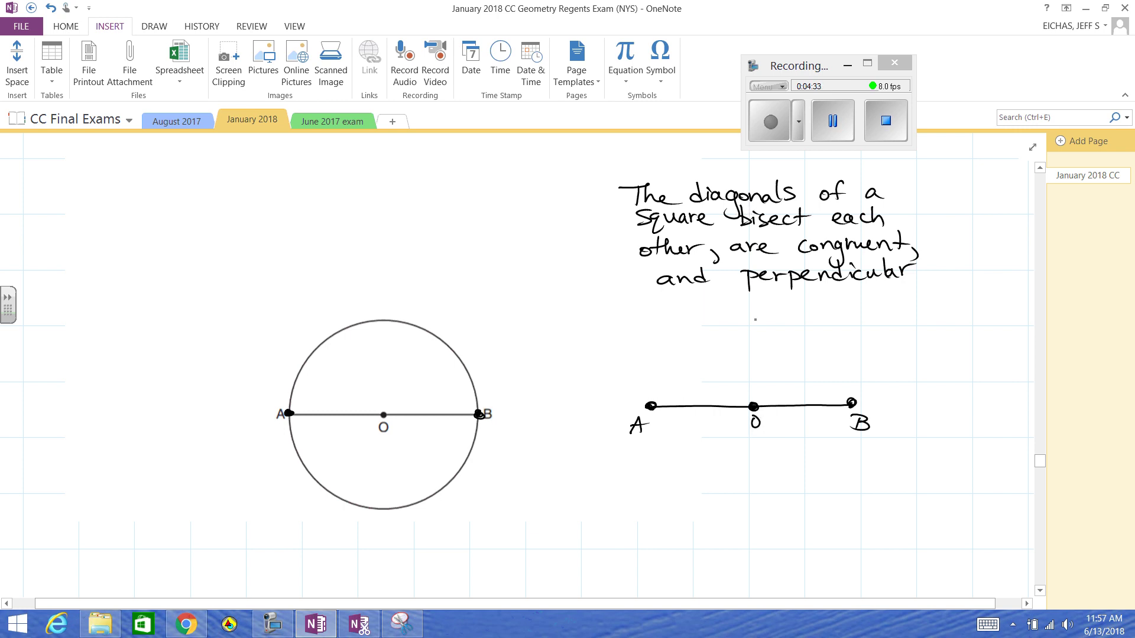
{"action": "left_click_drag", "start_coordinate": [757, 346], "coordinate": [757, 512]}
{"action": "left_click_drag", "start_coordinate": [759, 393], "coordinate": [772, 408]}
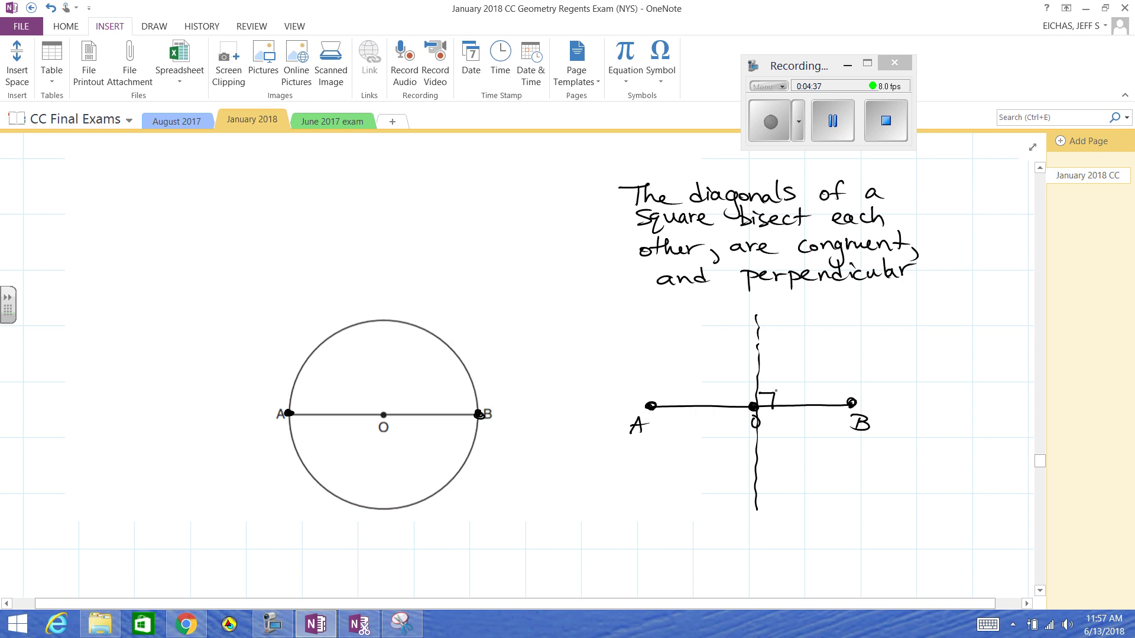
{"action": "left_click_drag", "start_coordinate": [761, 319], "coordinate": [756, 320]}
{"action": "left_click_drag", "start_coordinate": [759, 494], "coordinate": [752, 497]}
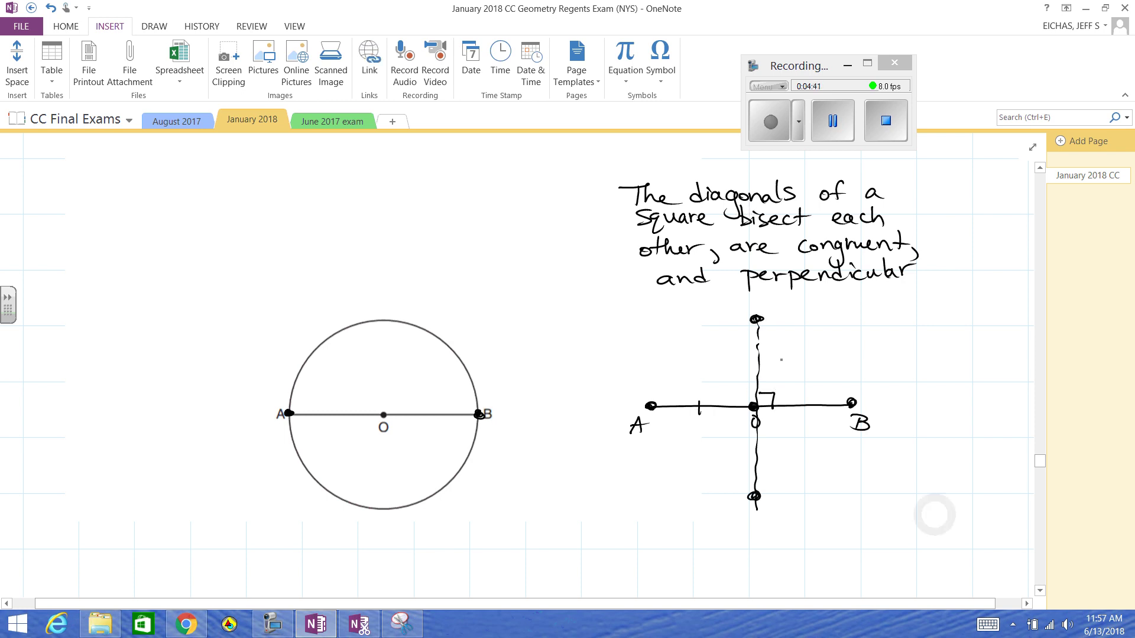
{"action": "left_click_drag", "start_coordinate": [748, 352], "coordinate": [771, 350]}
{"action": "left_click_drag", "start_coordinate": [802, 399], "coordinate": [801, 419]}
{"action": "left_click_drag", "start_coordinate": [738, 462], "coordinate": [763, 457]}
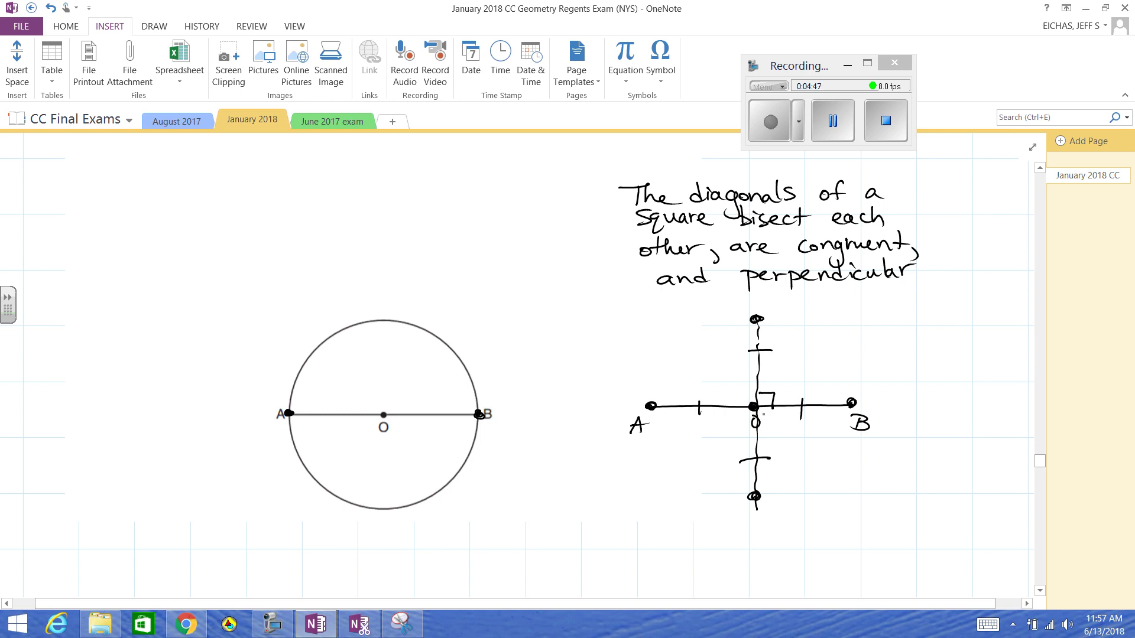
{"action": "mouse_move", "coordinate": [754, 322]}
{"action": "left_mouse_down"}
{"action": "mouse_move", "coordinate": [646, 404]}
{"action": "mouse_move", "coordinate": [761, 501]}
{"action": "mouse_move", "coordinate": [851, 395]}
{"action": "mouse_move", "coordinate": [761, 500]}
{"action": "left_mouse_up"}
{"action": "scroll", "coordinate": [1043, 182], "scroll_direction": "up", "scroll_amount": 5}
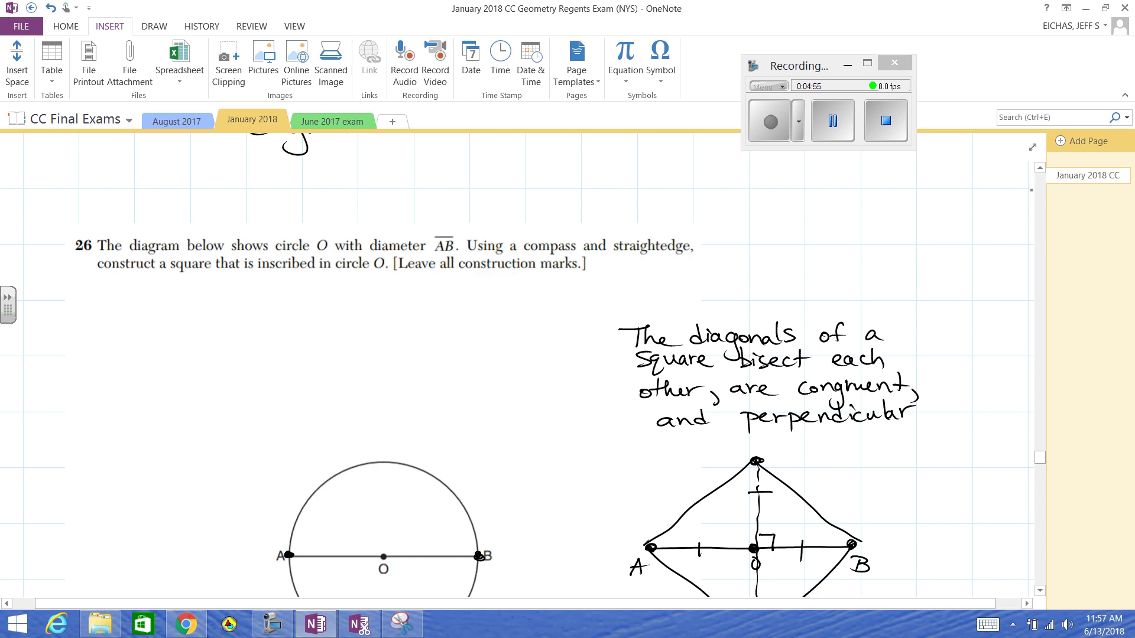
{"action": "scroll", "coordinate": [1040, 591], "scroll_direction": "down", "scroll_amount": 4}
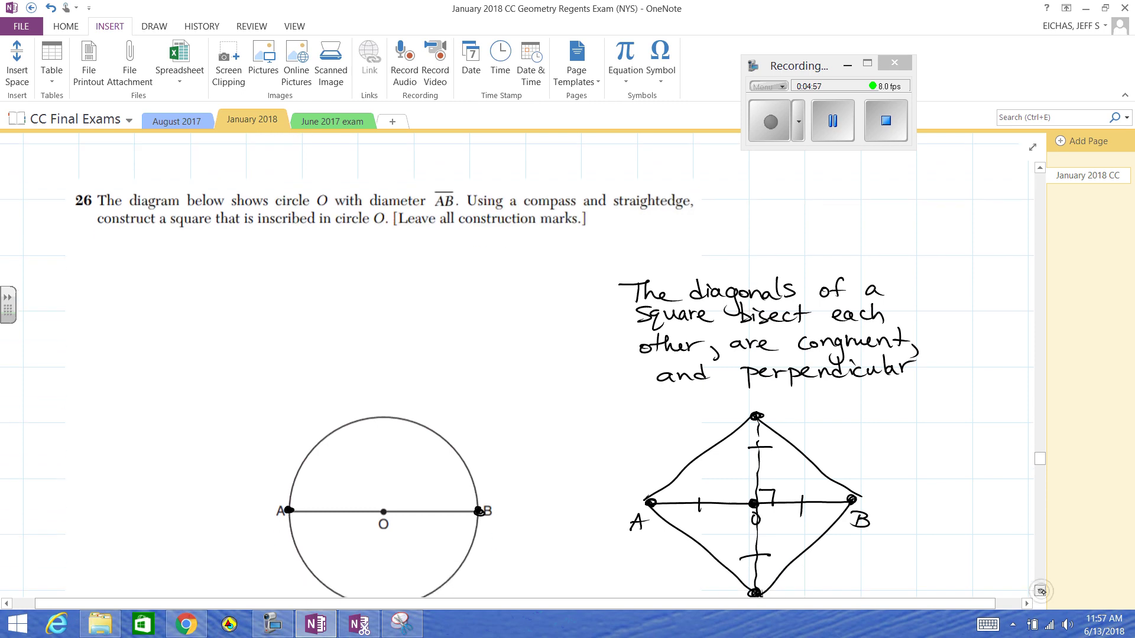
{"action": "scroll", "coordinate": [1041, 592], "scroll_direction": "down", "scroll_amount": 1}
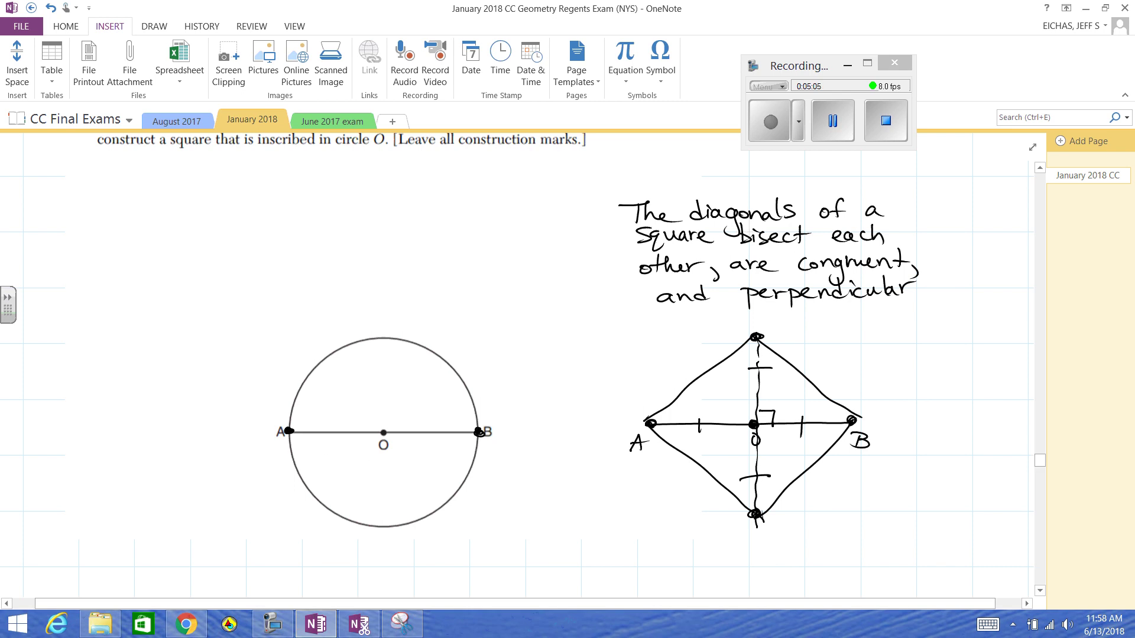
{"action": "scroll", "coordinate": [340, 286], "scroll_direction": "down", "scroll_amount": 1}
{"action": "scroll", "coordinate": [378, 284], "scroll_direction": "down", "scroll_amount": 1}
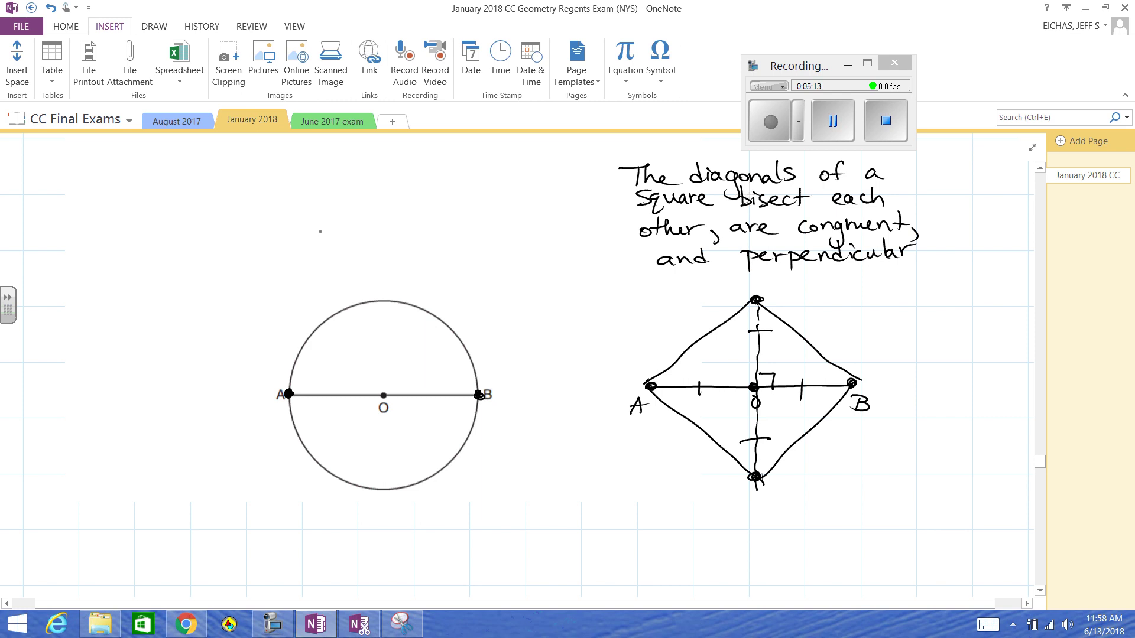
Draw crossing compass arcs from A and B and the perpendicular bisector through O.
{"action": "mouse_move", "coordinate": [336, 240]}
{"action": "left_mouse_down"}
{"action": "mouse_move", "coordinate": [447, 338]}
{"action": "mouse_move", "coordinate": [456, 434]}
{"action": "mouse_move", "coordinate": [409, 536]}
{"action": "mouse_move", "coordinate": [353, 577]}
{"action": "mouse_move", "coordinate": [301, 578]}
{"action": "left_mouse_up"}
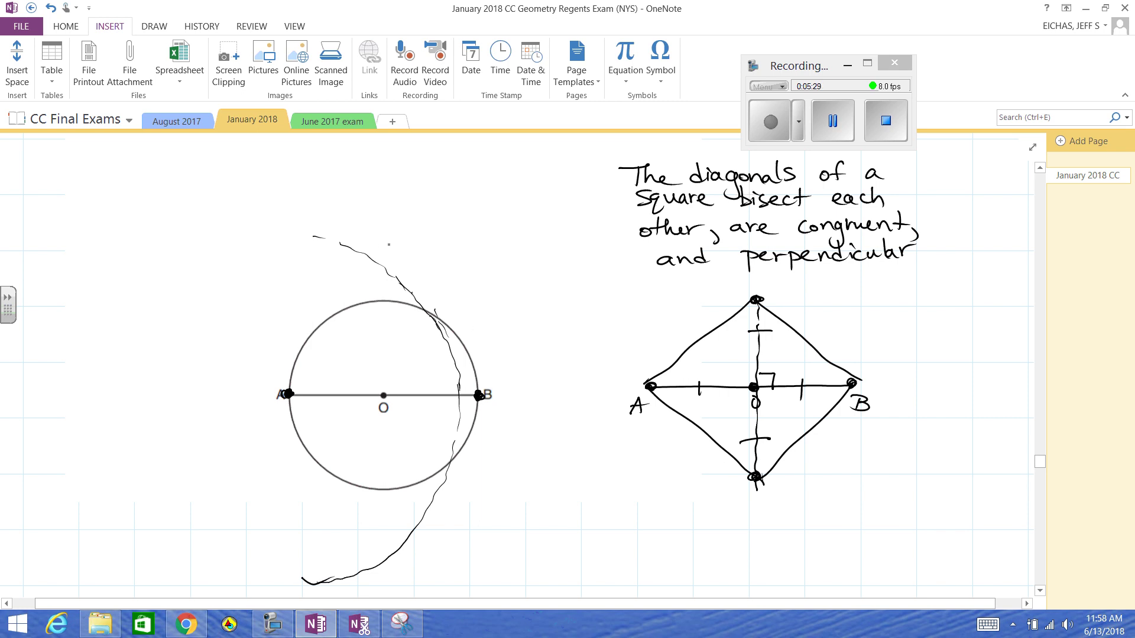
{"action": "mouse_move", "coordinate": [394, 241]}
{"action": "left_mouse_down"}
{"action": "mouse_move", "coordinate": [346, 273]}
{"action": "mouse_move", "coordinate": [316, 335]}
{"action": "mouse_move", "coordinate": [322, 430]}
{"action": "mouse_move", "coordinate": [340, 461]}
{"action": "left_mouse_up"}
{"action": "left_click_drag", "start_coordinate": [383, 397], "coordinate": [385, 392]}
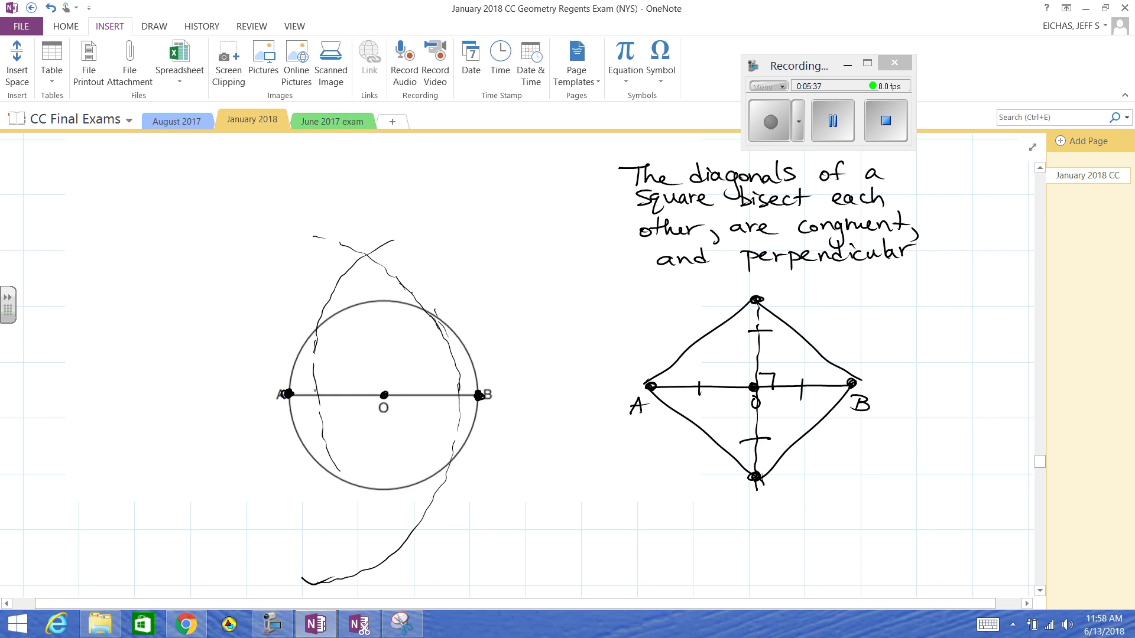
{"action": "mouse_move", "coordinate": [315, 350]}
{"action": "left_mouse_down"}
{"action": "mouse_move", "coordinate": [314, 406]}
{"action": "mouse_move", "coordinate": [340, 485]}
{"action": "mouse_move", "coordinate": [414, 571]}
{"action": "left_mouse_up"}
{"action": "left_click_drag", "start_coordinate": [365, 228], "coordinate": [389, 577]}
{"action": "left_click", "coordinate": [701, 632]}
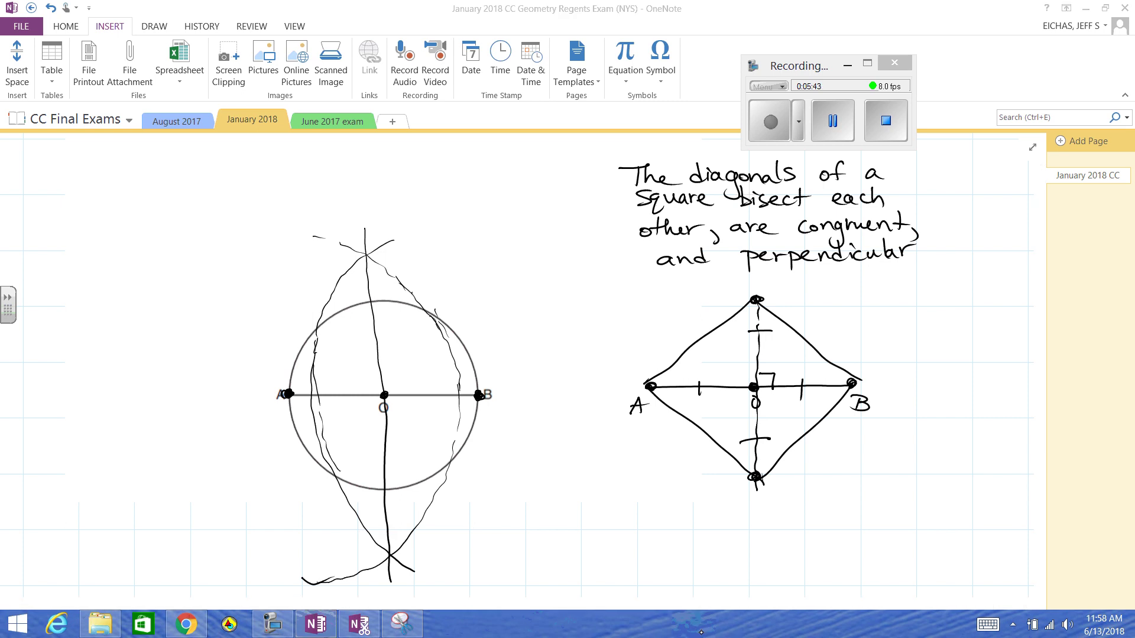
{"action": "key", "text": "alt+Tab"}
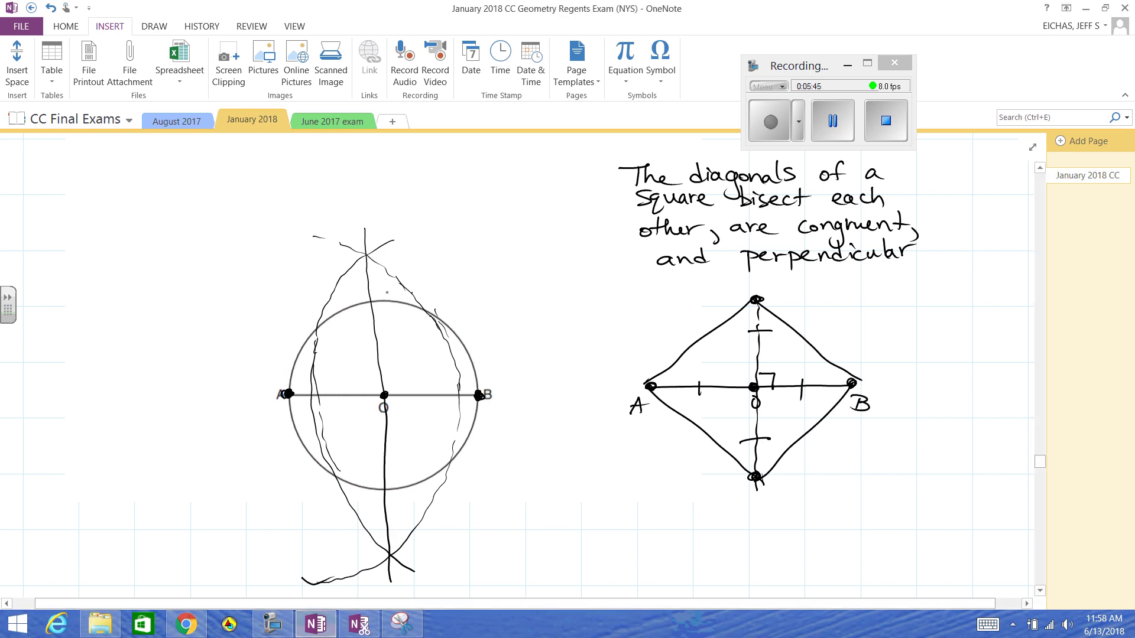
Dot the bisector's top and bottom circle intersections and join them to A and B.
{"action": "left_click_drag", "start_coordinate": [379, 299], "coordinate": [386, 300]}
{"action": "mouse_move", "coordinate": [365, 239]}
{"action": "left_mouse_down"}
{"action": "mouse_move", "coordinate": [376, 323]}
{"action": "mouse_move", "coordinate": [382, 301]}
{"action": "left_mouse_up"}
{"action": "left_click_drag", "start_coordinate": [379, 488], "coordinate": [381, 490]}
{"action": "mouse_move", "coordinate": [374, 304]}
{"action": "left_mouse_down"}
{"action": "mouse_move", "coordinate": [290, 393]}
{"action": "mouse_move", "coordinate": [382, 490]}
{"action": "left_mouse_up"}
{"action": "left_click_drag", "start_coordinate": [477, 399], "coordinate": [399, 486]}
{"action": "left_click_drag", "start_coordinate": [375, 303], "coordinate": [478, 393]}
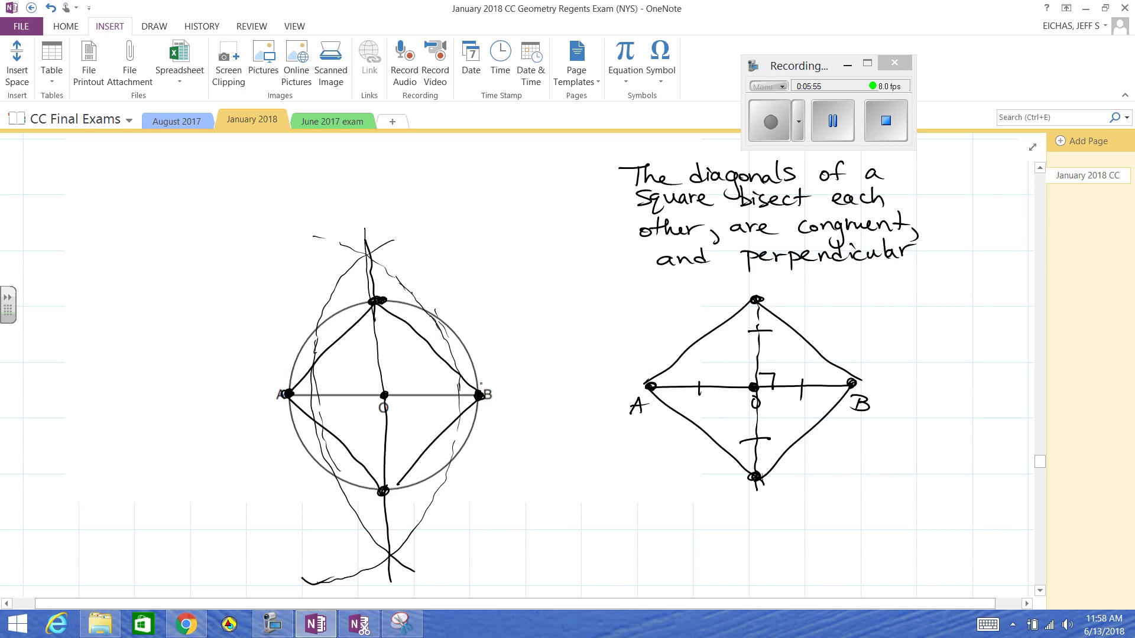
Label the diameter's two endpoints A and B with Display > Label Points.
{"action": "key", "text": "alt+Tab"}
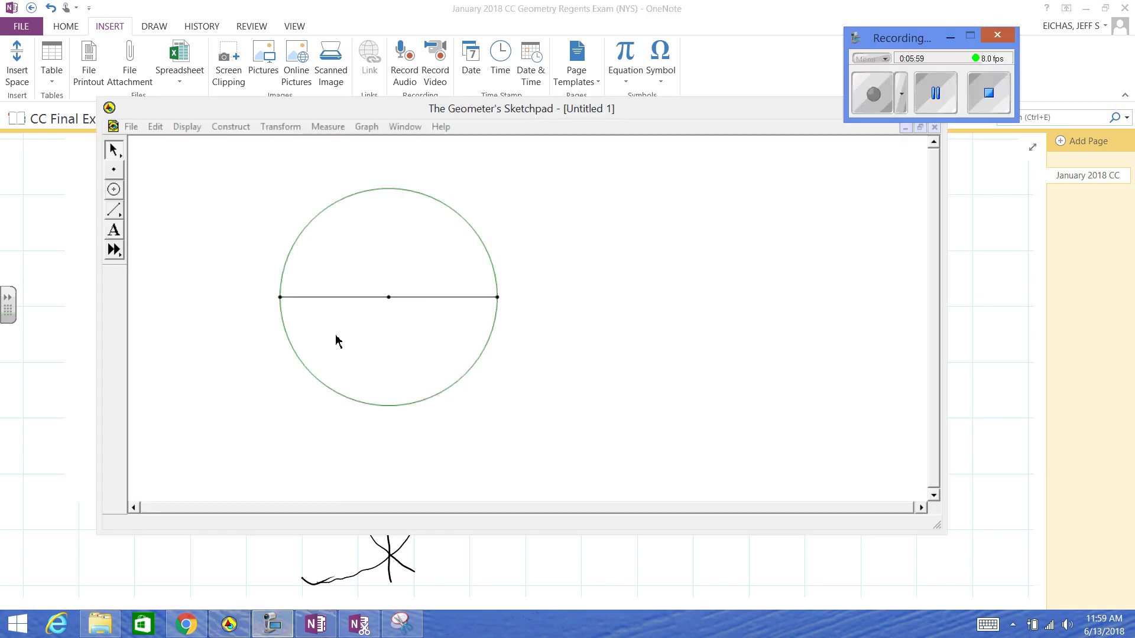
{"action": "left_click", "coordinate": [286, 305]}
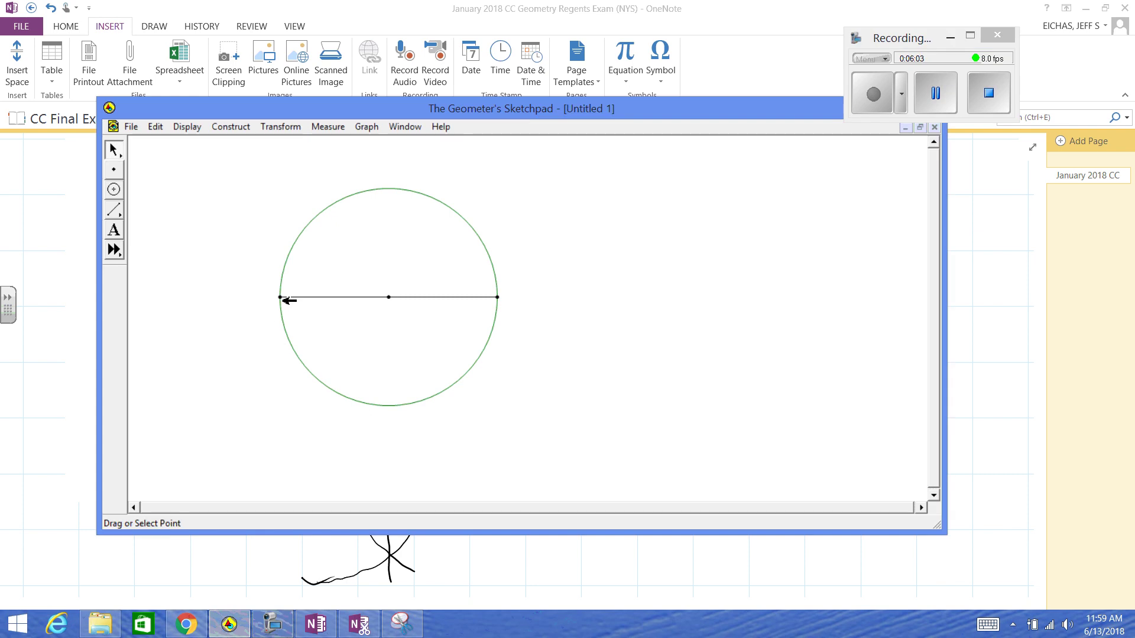
{"action": "left_click", "coordinate": [281, 298]}
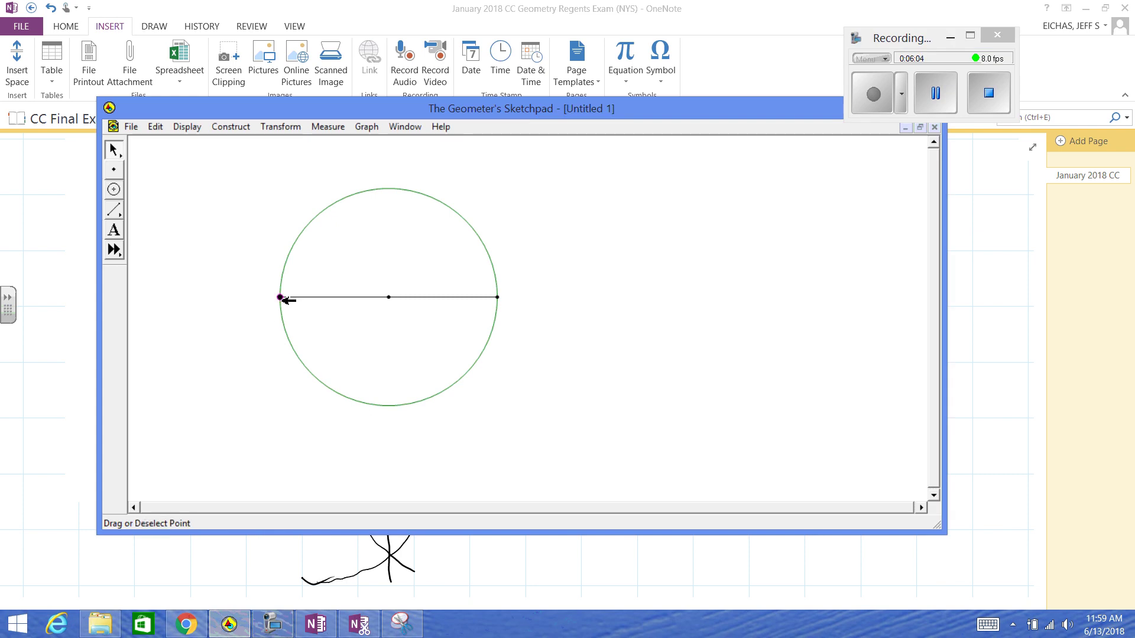
{"action": "left_click", "coordinate": [499, 298]}
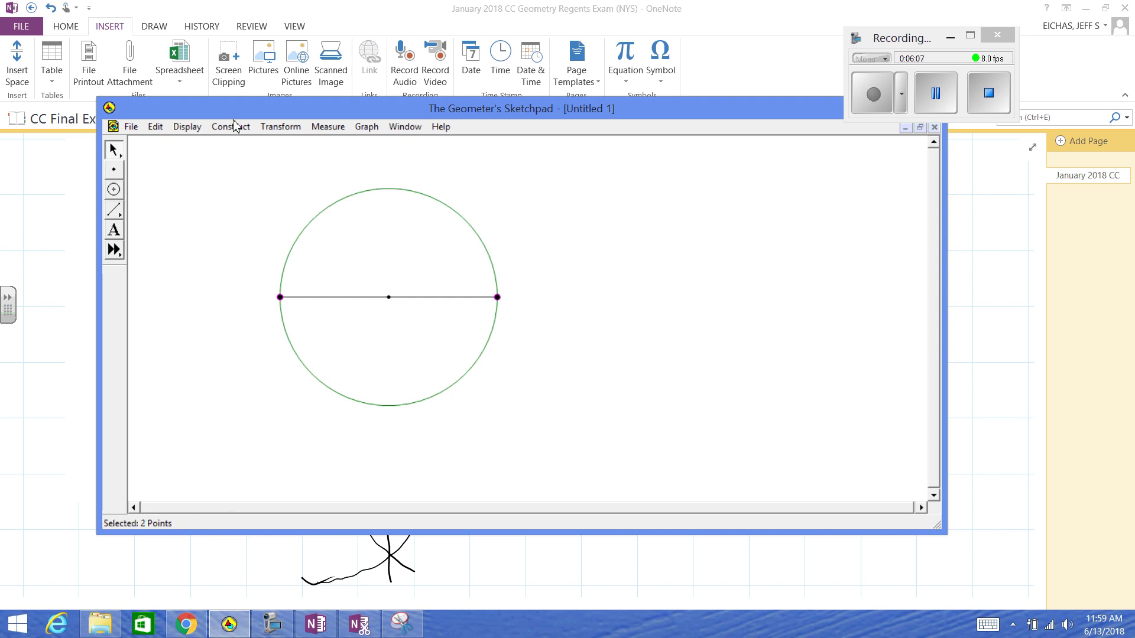
{"action": "left_click", "coordinate": [187, 126]}
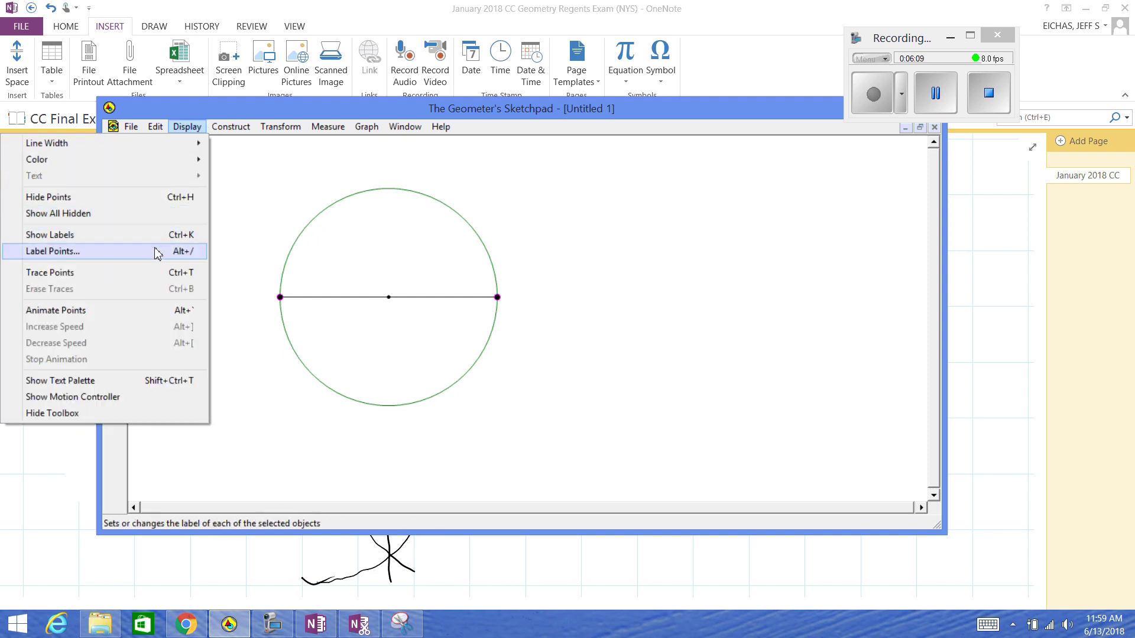
{"action": "left_click", "coordinate": [155, 251]}
{"action": "left_click", "coordinate": [598, 294]}
{"action": "left_click", "coordinate": [610, 325]}
Relabel the midpoint as O and move label A beside its point.
{"action": "right_click", "coordinate": [390, 297]}
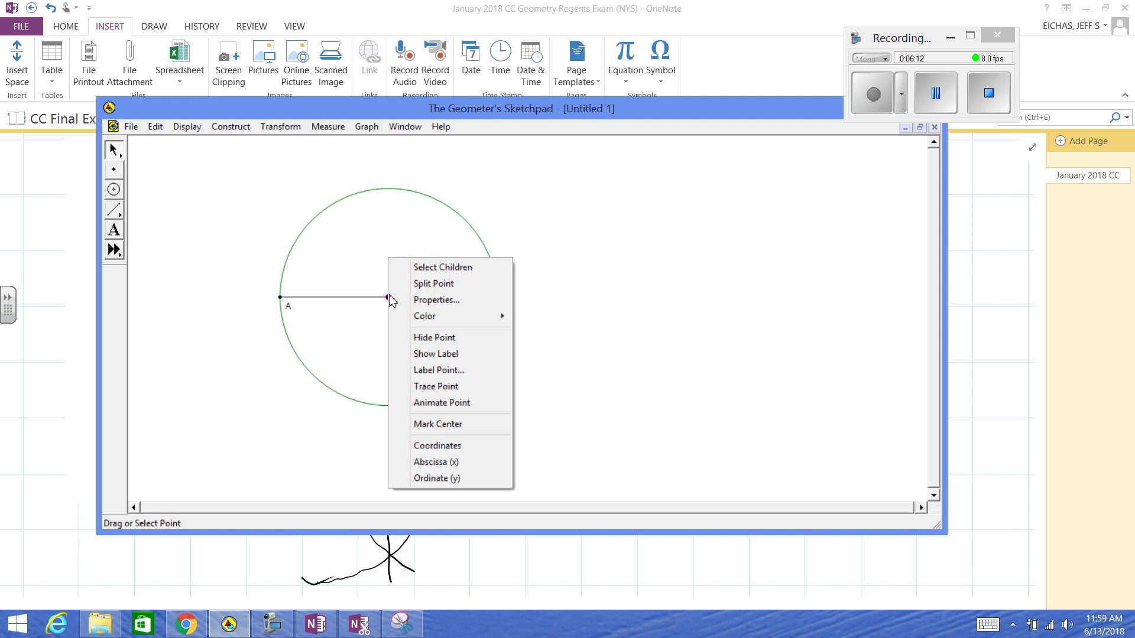
{"action": "left_click", "coordinate": [408, 371]}
{"action": "type", "text": "O"}
{"action": "key", "text": "Return"}
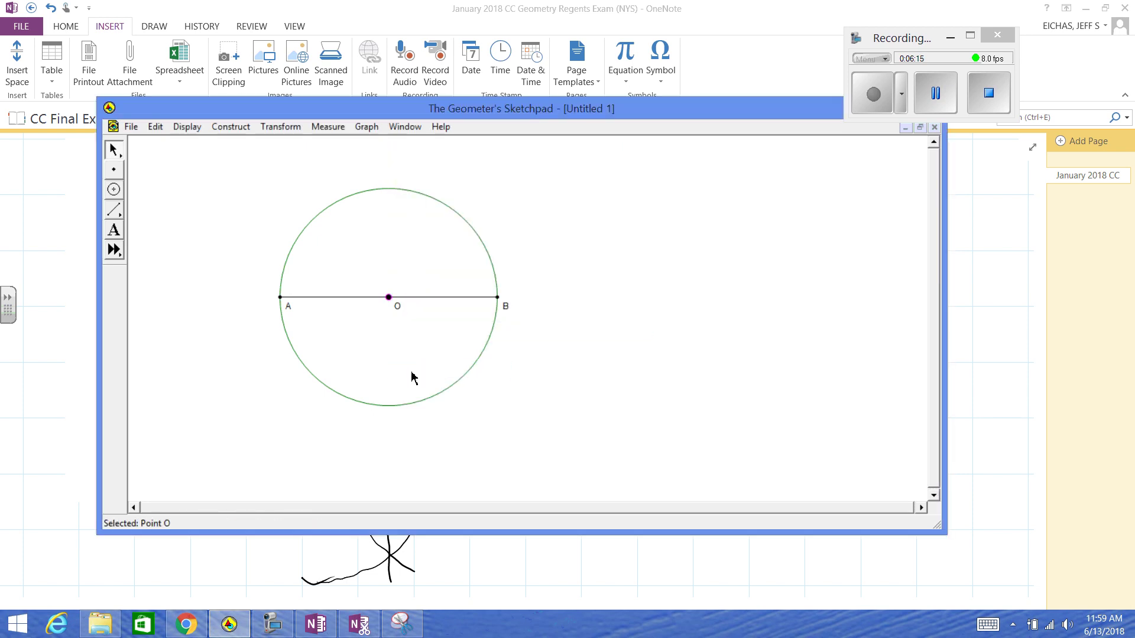
{"action": "left_click_drag", "start_coordinate": [287, 311], "coordinate": [386, 313]}
{"action": "left_click", "coordinate": [375, 335]}
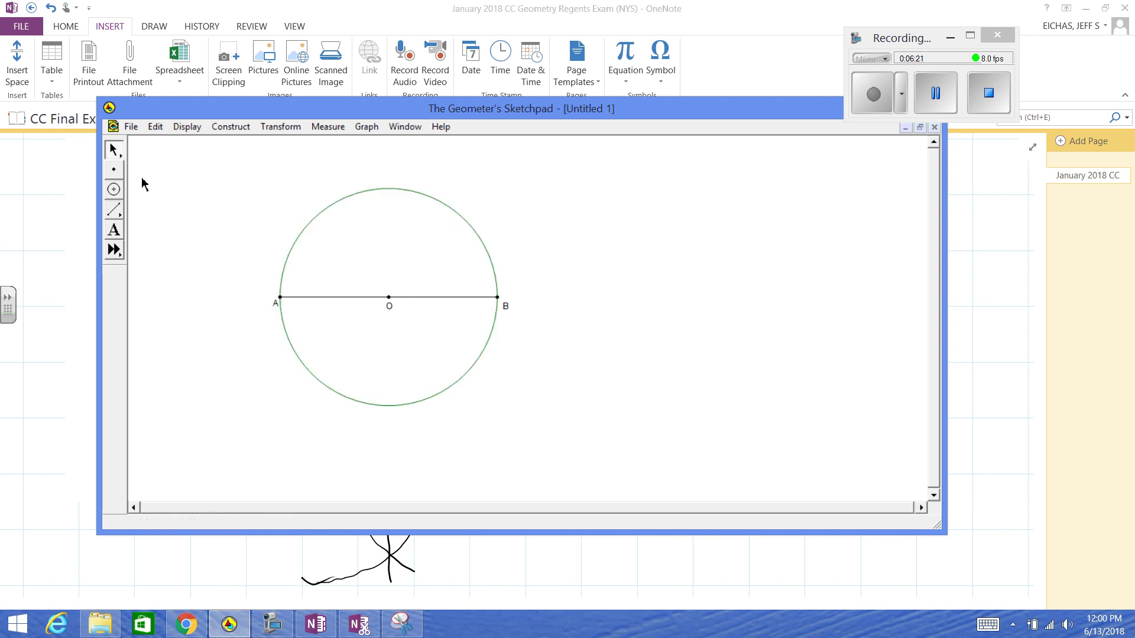
Place two points at the upper left and construct a reference segment between them.
{"action": "left_click", "coordinate": [114, 169]}
{"action": "left_click", "coordinate": [175, 168]}
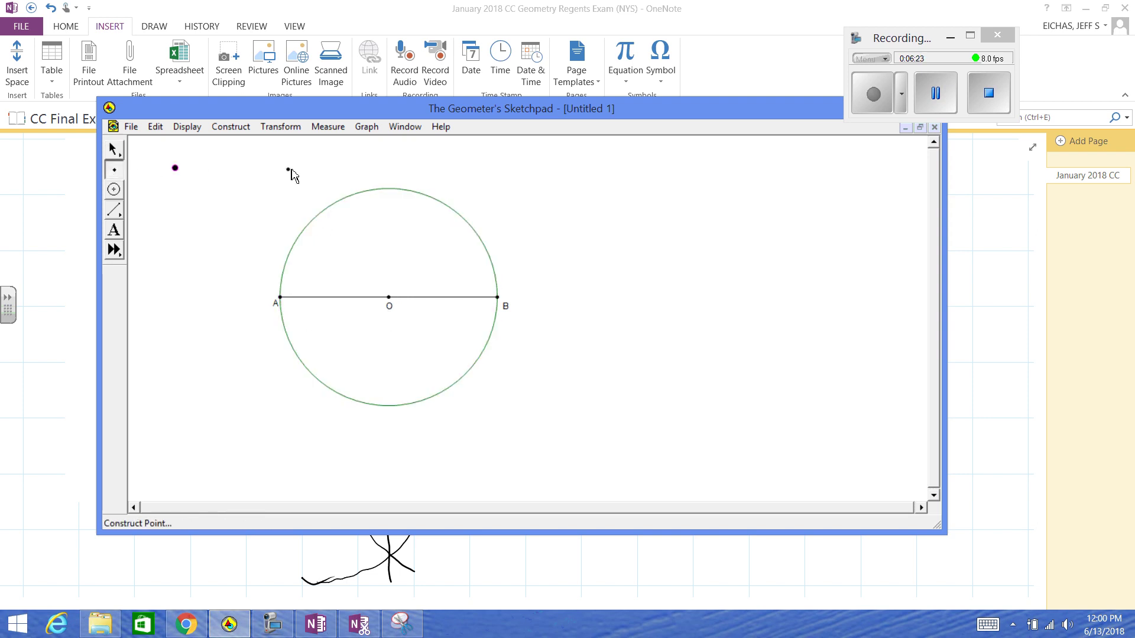
{"action": "left_click", "coordinate": [353, 165]}
{"action": "left_click", "coordinate": [113, 149]}
{"action": "left_click_drag", "start_coordinate": [162, 156], "coordinate": [374, 172]}
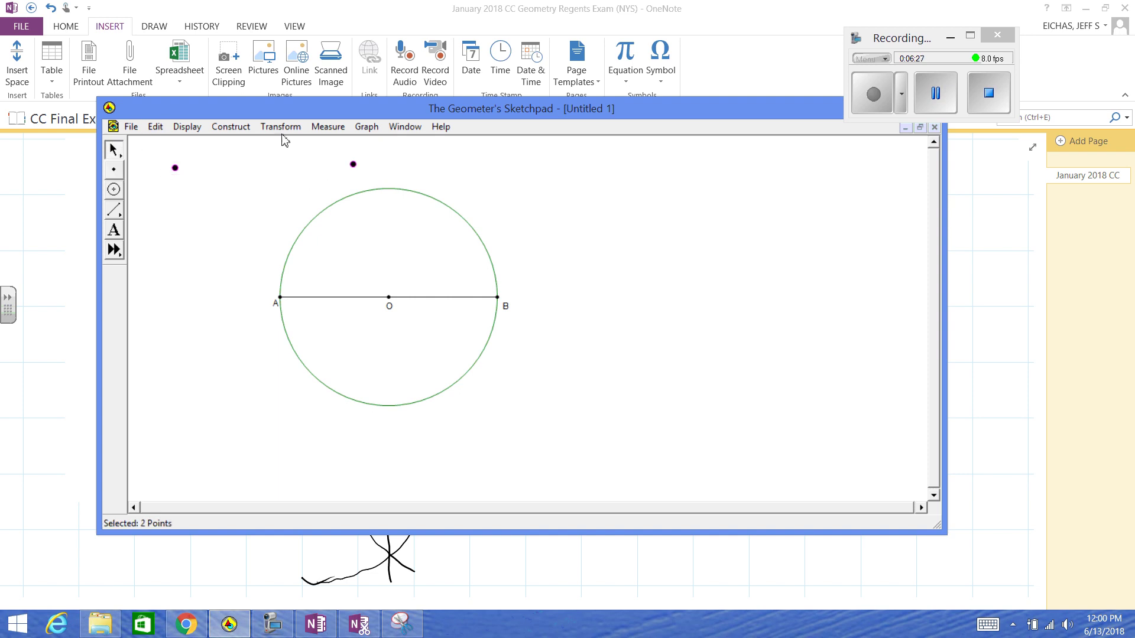
{"action": "left_click", "coordinate": [231, 126]}
{"action": "left_click", "coordinate": [221, 197]}
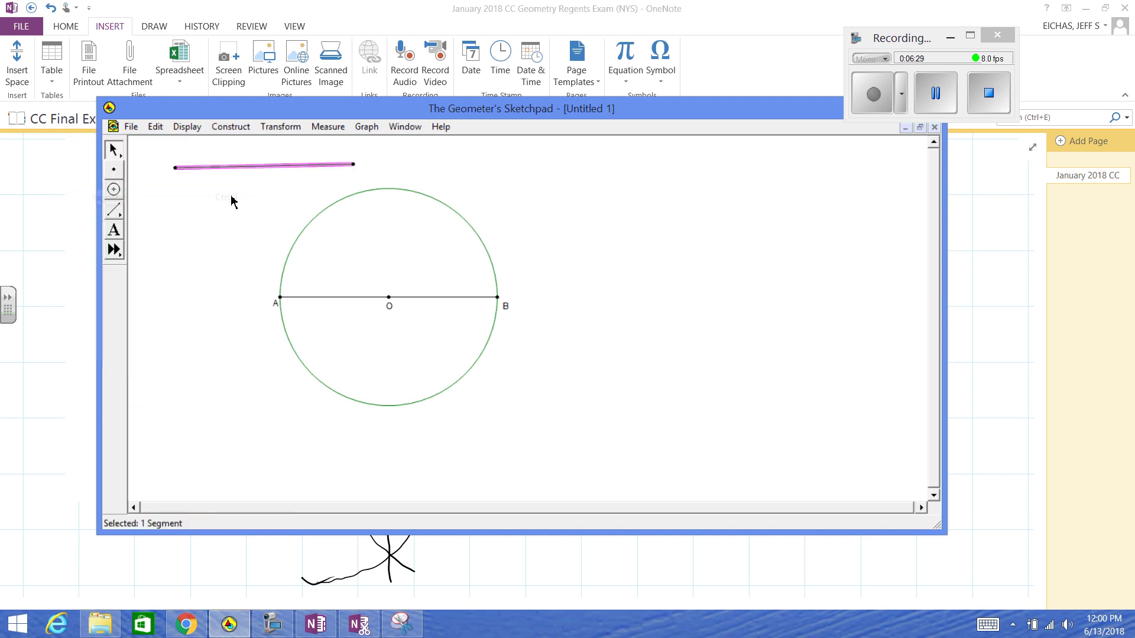
Construct a circle centred at A with the segment's radius and make it dashed.
{"action": "left_click", "coordinate": [281, 298]}
{"action": "left_click", "coordinate": [233, 128]}
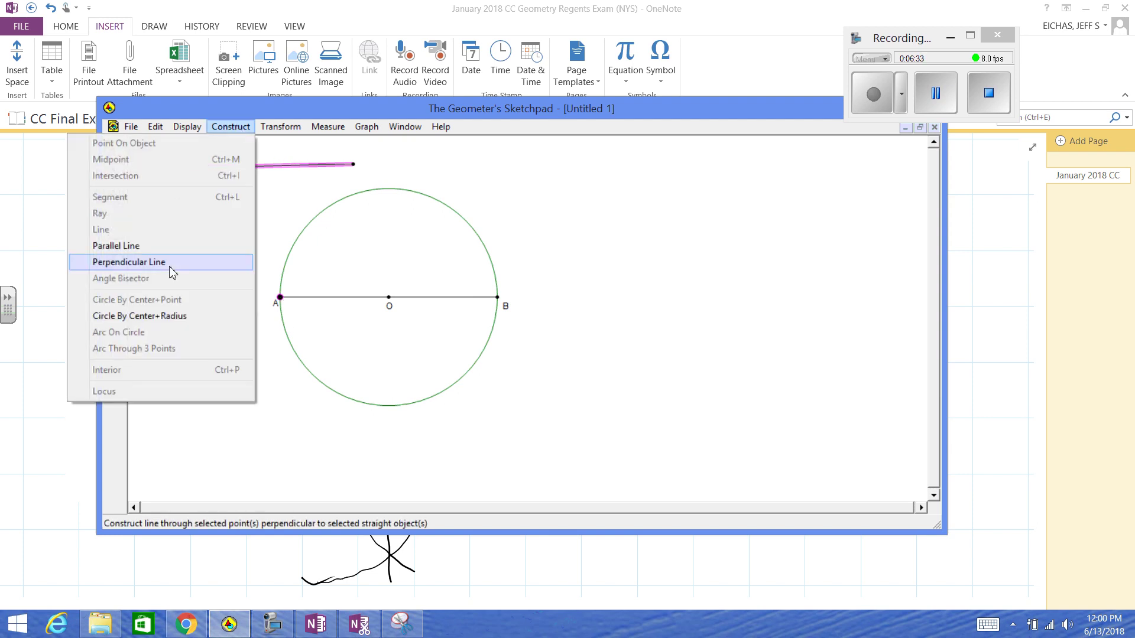
{"action": "left_click", "coordinate": [169, 317]}
{"action": "left_click", "coordinate": [215, 272]}
{"action": "left_click", "coordinate": [456, 263]}
{"action": "right_click", "coordinate": [455, 264]}
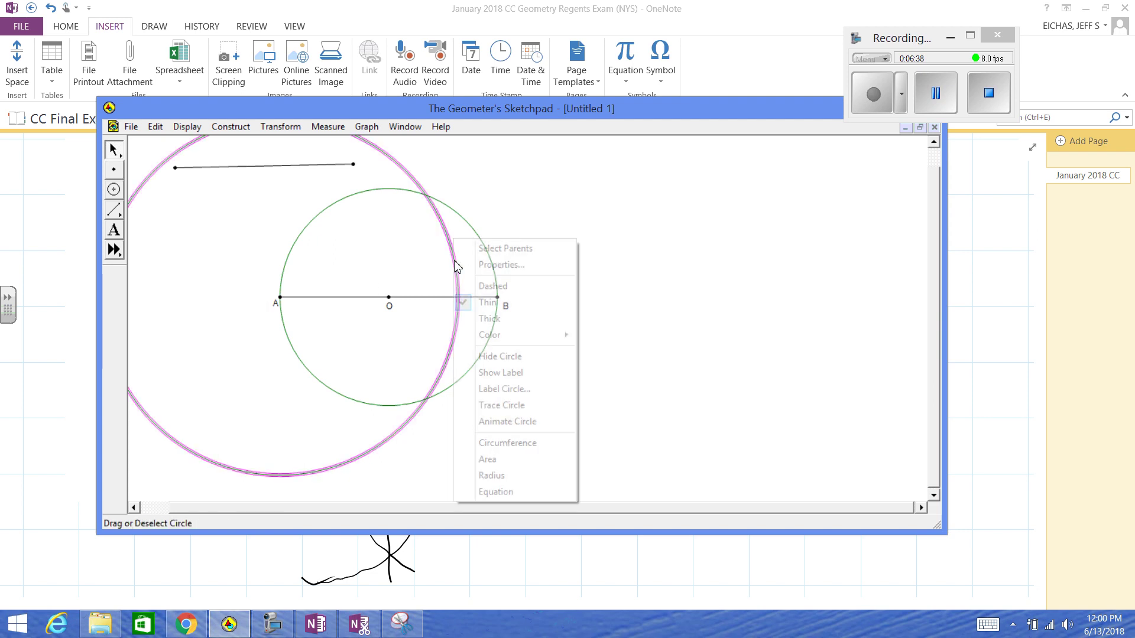
{"action": "left_click", "coordinate": [493, 286]}
{"action": "left_click", "coordinate": [609, 282]}
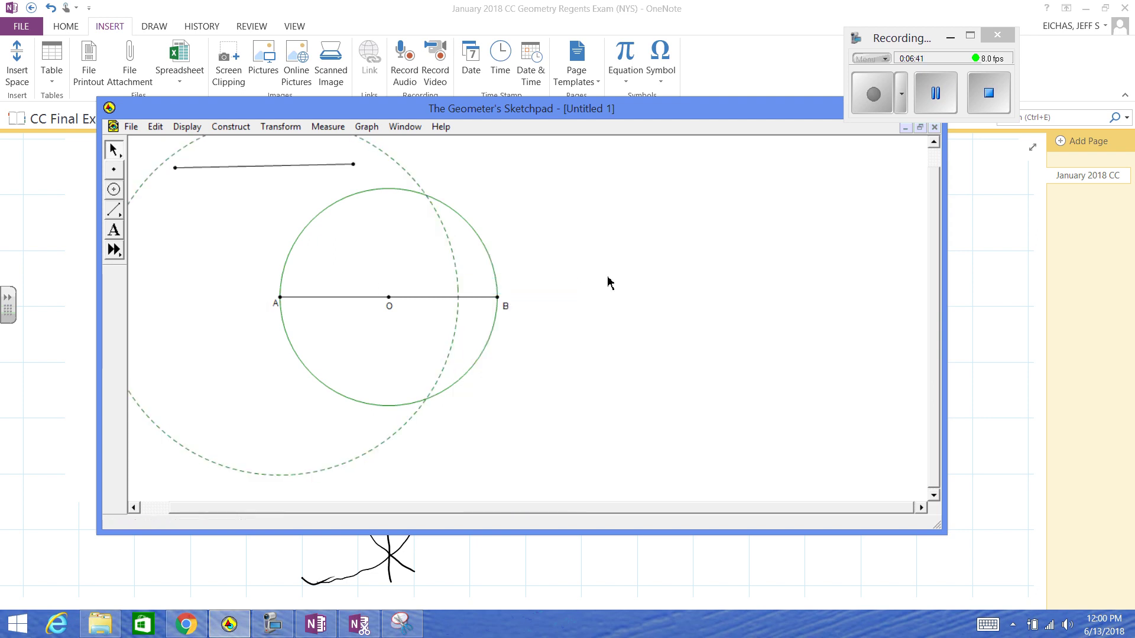
Construct a second circle of the segment's radius centred at B.
{"action": "left_click", "coordinate": [251, 166]}
{"action": "left_click", "coordinate": [497, 297]}
{"action": "left_click", "coordinate": [230, 126]}
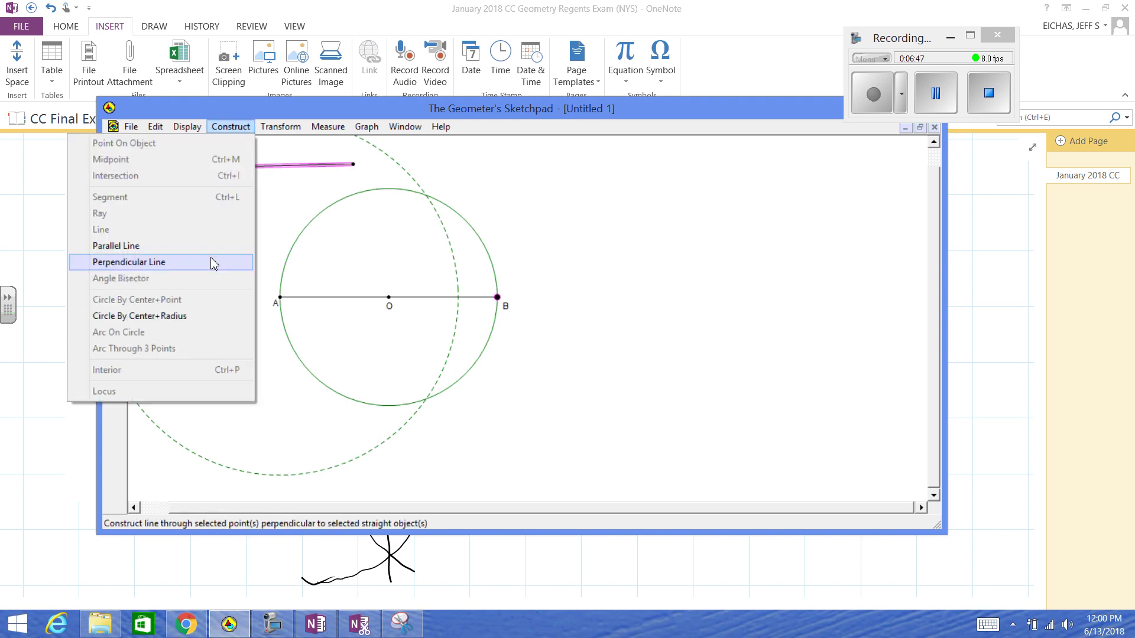
{"action": "left_click", "coordinate": [214, 316]}
{"action": "left_click", "coordinate": [635, 243]}
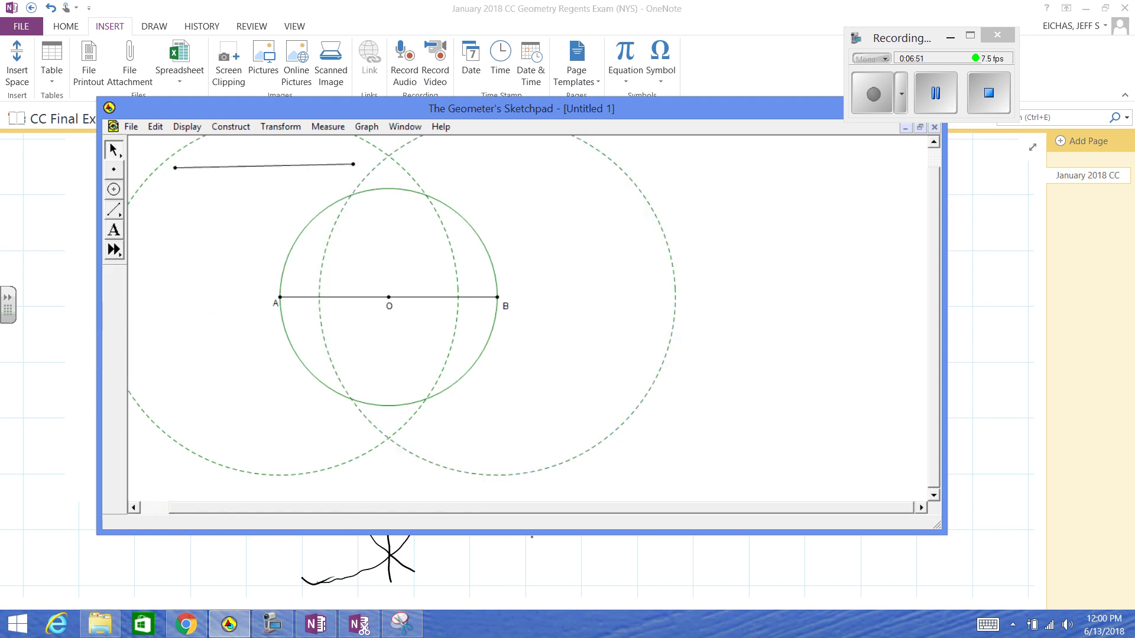
Construct a line through the top and bottom crossings of the dashed circles.
{"action": "left_click", "coordinate": [543, 553]}
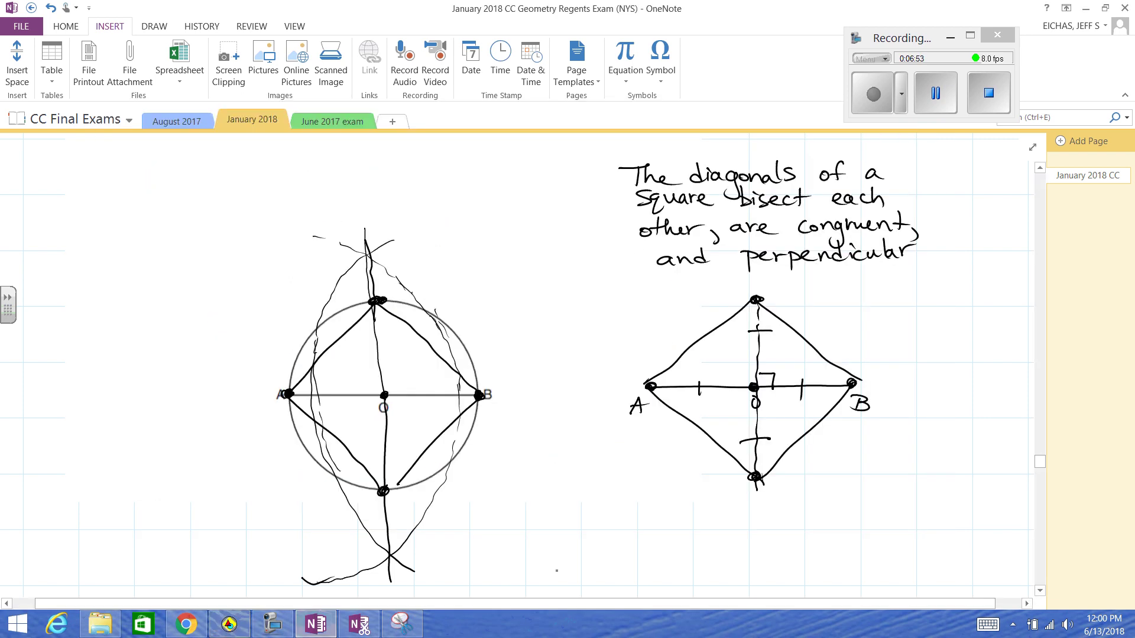
{"action": "left_click", "coordinate": [230, 625]}
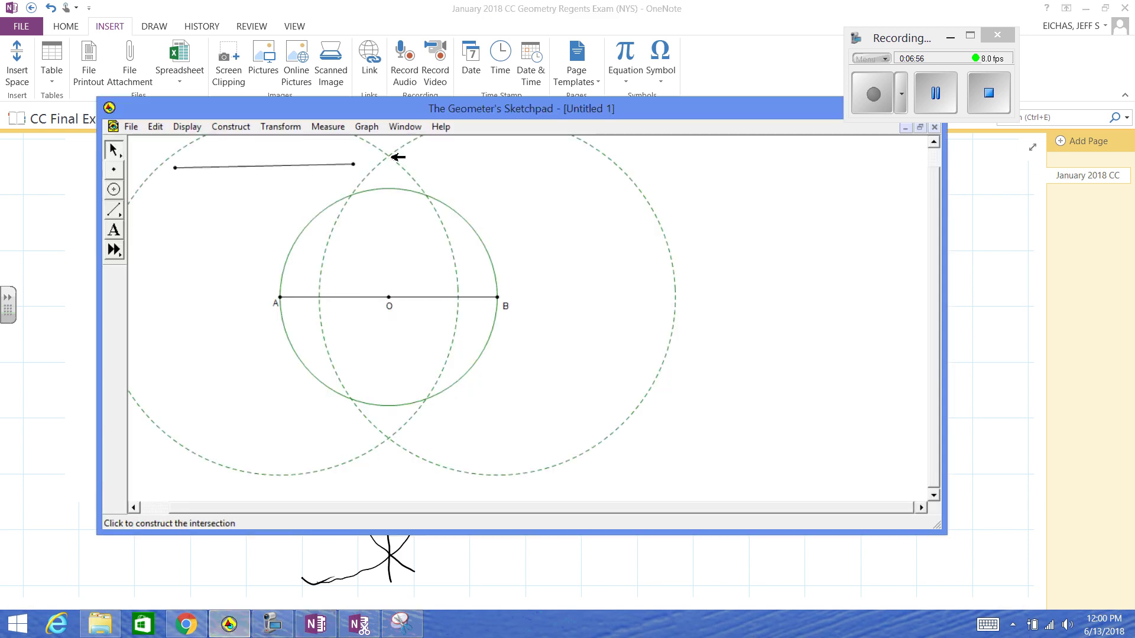
{"action": "left_click", "coordinate": [388, 156]}
{"action": "left_click", "coordinate": [388, 438]}
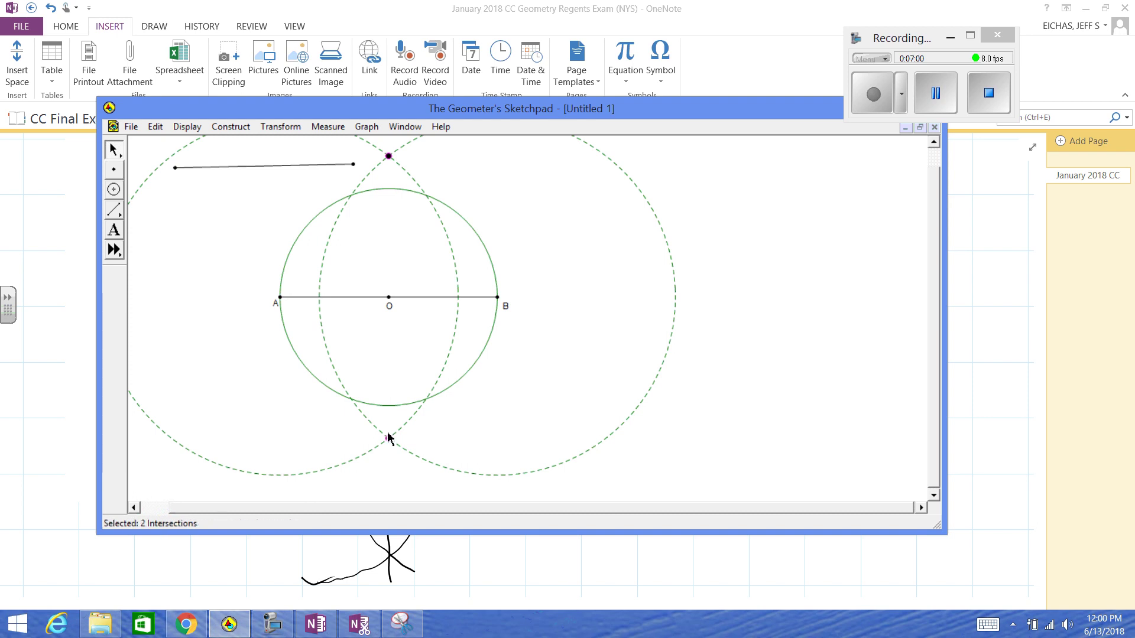
{"action": "left_click", "coordinate": [225, 127]}
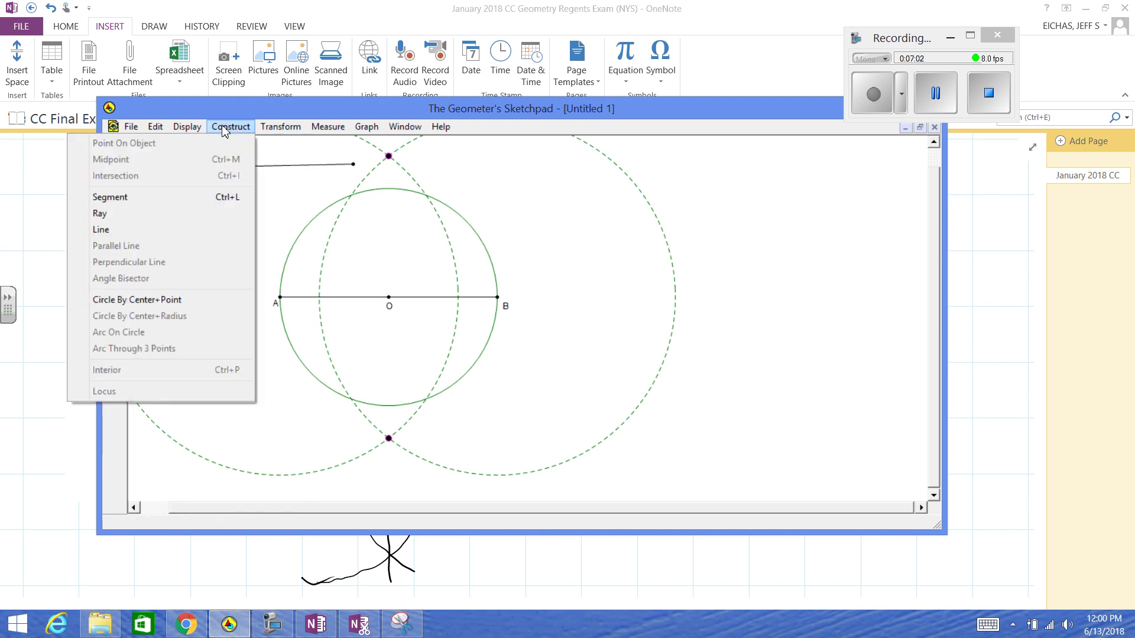
{"action": "left_click", "coordinate": [210, 230]}
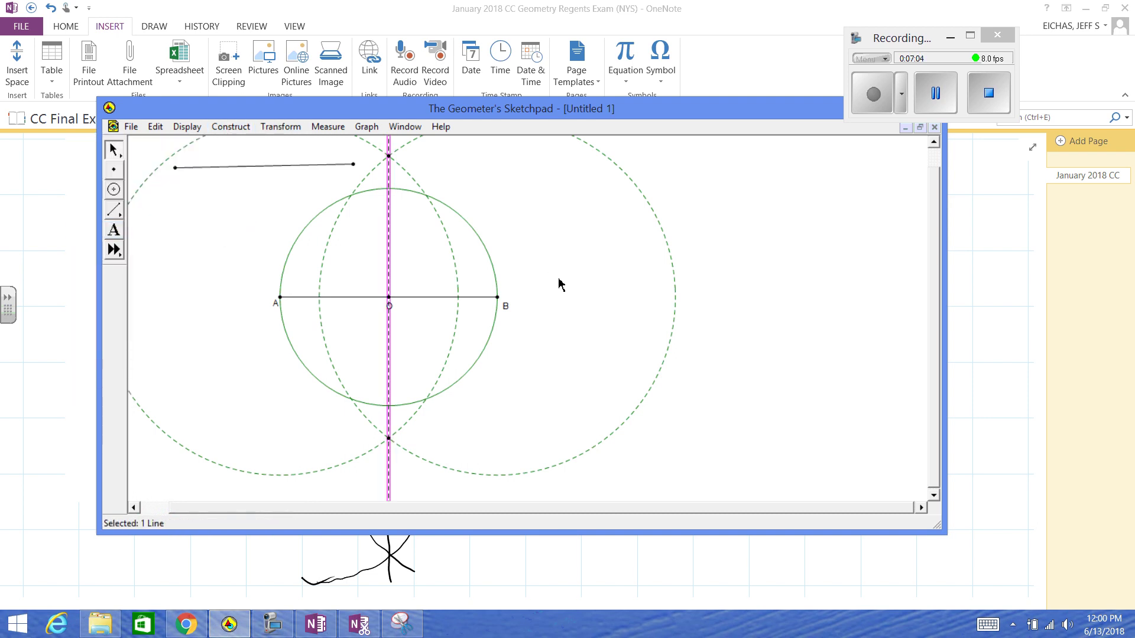
{"action": "left_click", "coordinate": [560, 283]}
Add intersection points where the line meets circle O at top and bottom.
{"action": "left_click", "coordinate": [388, 297]}
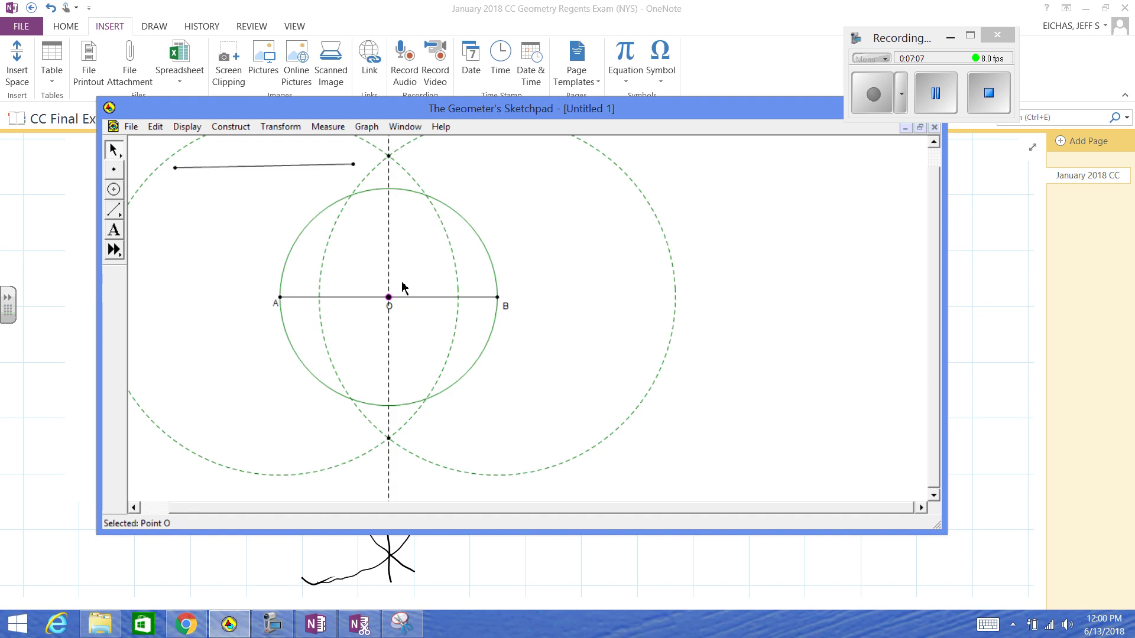
{"action": "left_click", "coordinate": [397, 260]}
{"action": "left_click", "coordinate": [388, 156]}
{"action": "left_click", "coordinate": [389, 438]}
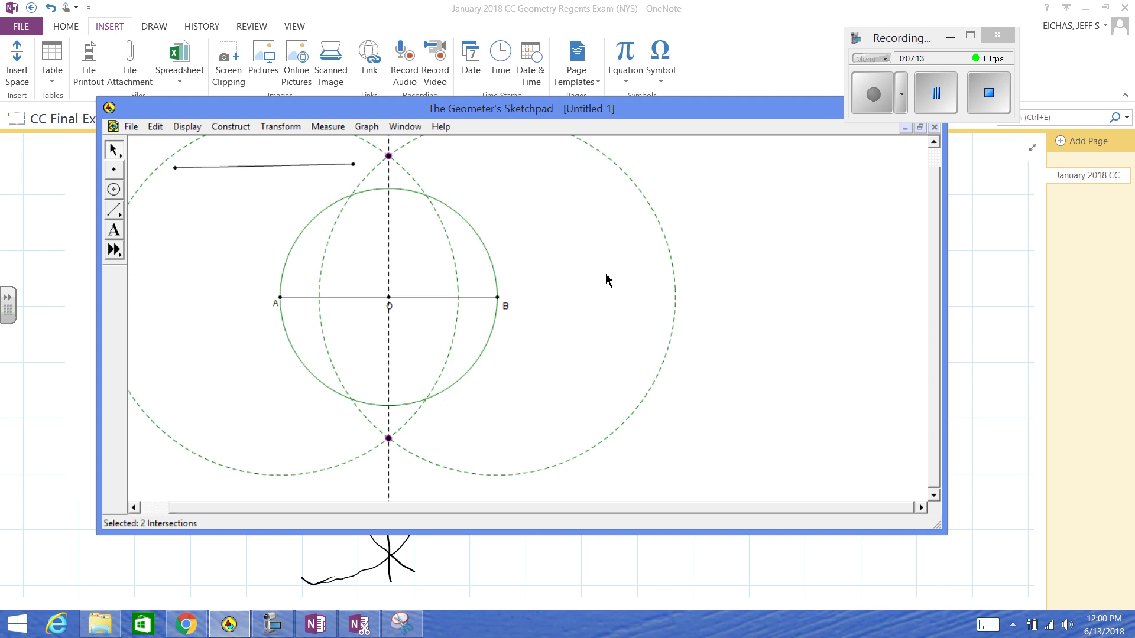
{"action": "left_click", "coordinate": [413, 276]}
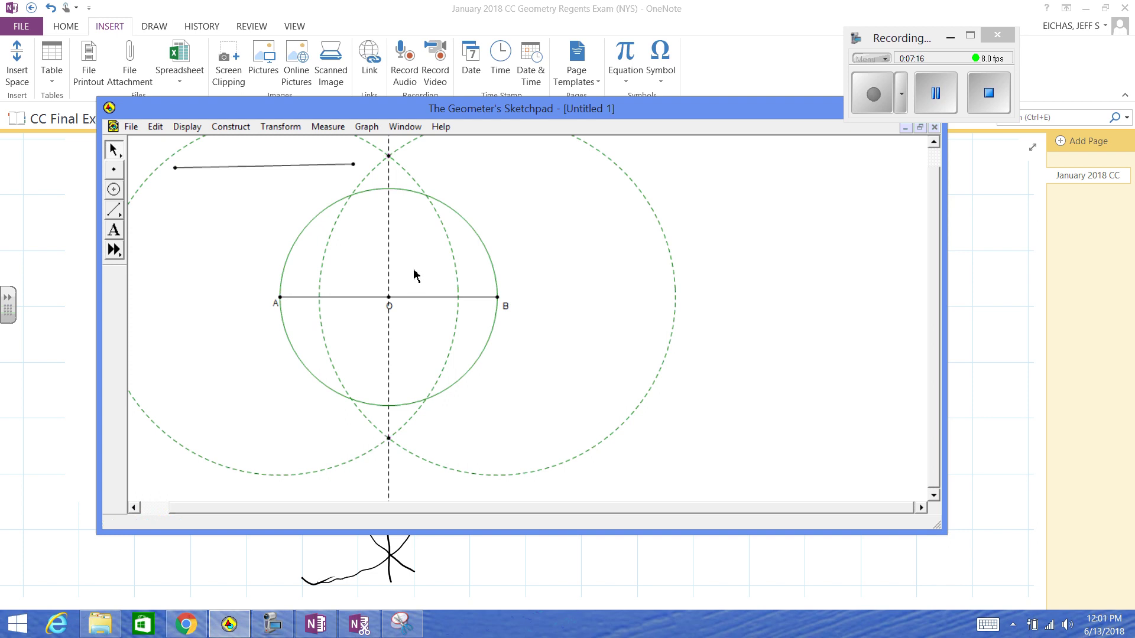
{"action": "left_click", "coordinate": [389, 189]}
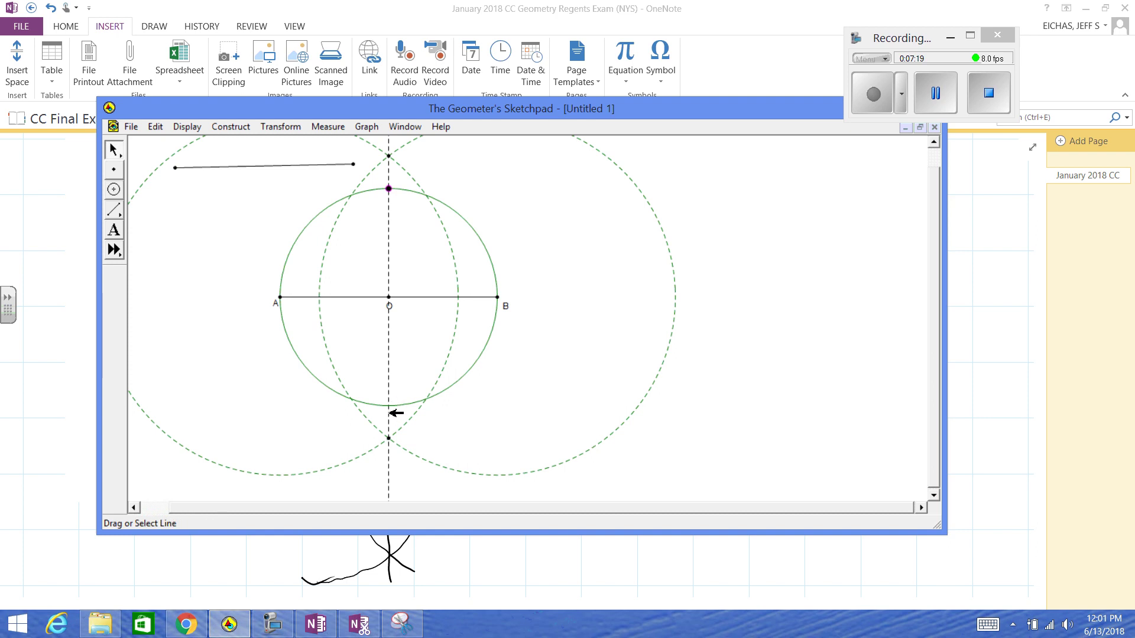
{"action": "left_click", "coordinate": [389, 406]}
{"action": "left_click", "coordinate": [358, 326]}
Select A, the circle's top point and B.
{"action": "left_click", "coordinate": [280, 297]}
{"action": "left_click", "coordinate": [389, 189]}
{"action": "left_click", "coordinate": [497, 297]}
Join A, top point, B and bottom point with thin segments forming the square.
{"action": "left_click", "coordinate": [388, 405]}
{"action": "left_click", "coordinate": [187, 126]}
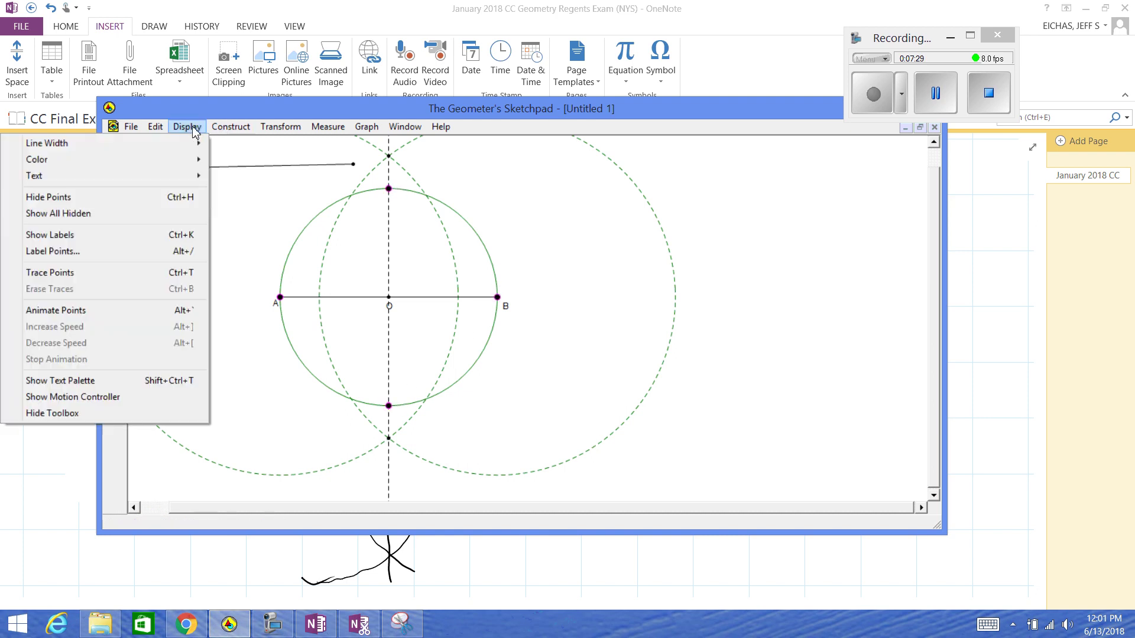
{"action": "mouse_move", "coordinate": [230, 127]}
{"action": "left_click", "coordinate": [205, 197]}
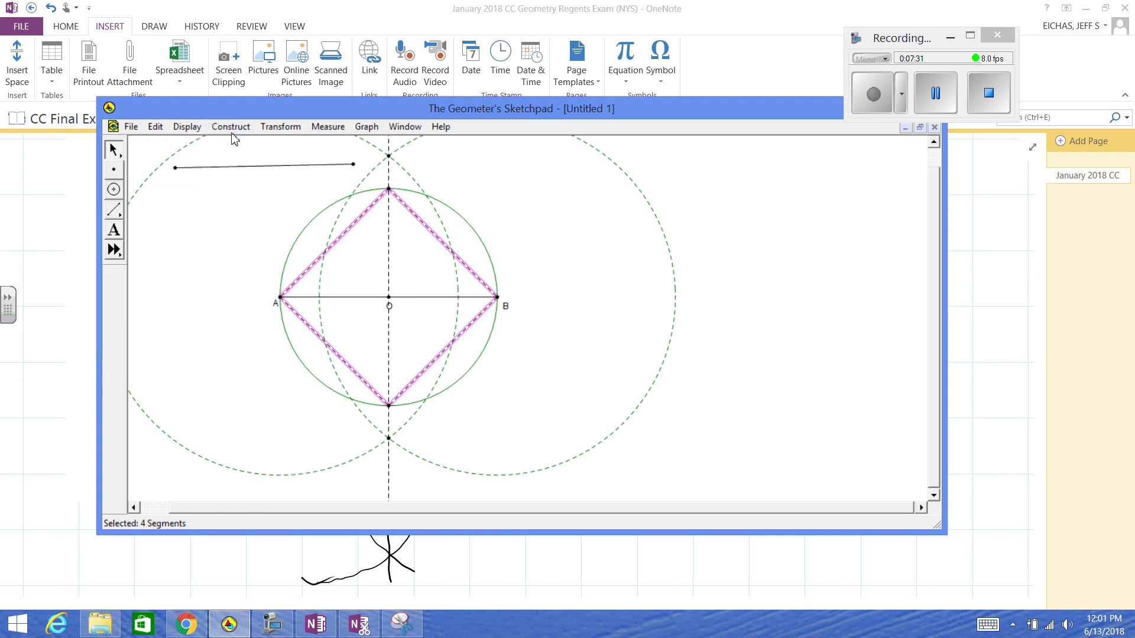
{"action": "left_click", "coordinate": [187, 126]}
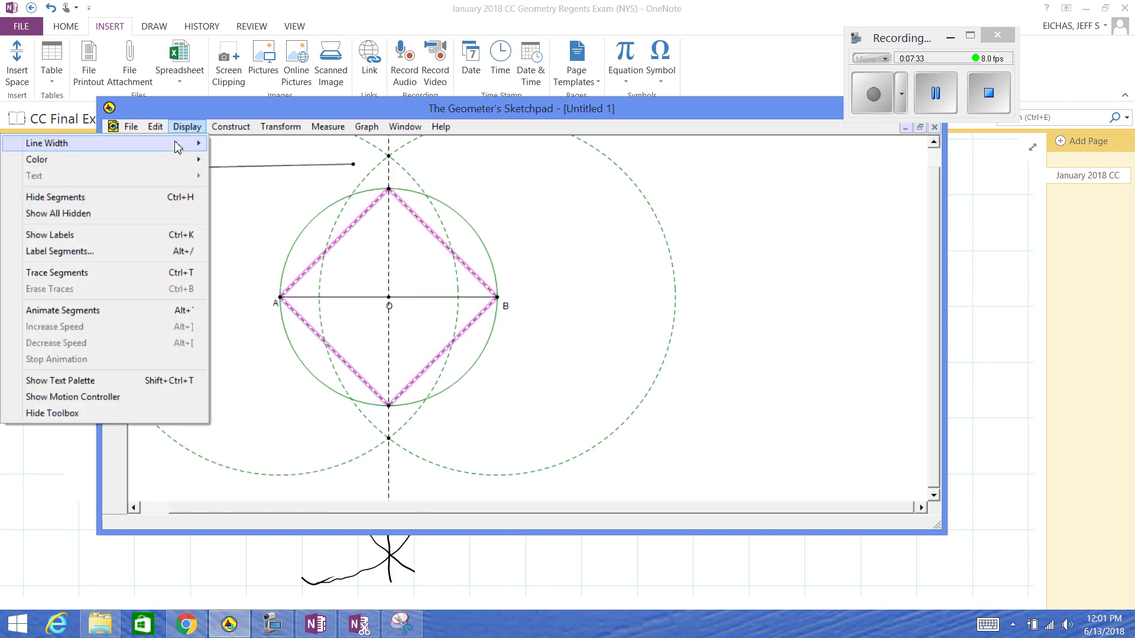
{"action": "mouse_move", "coordinate": [197, 150]}
{"action": "left_click", "coordinate": [249, 159]}
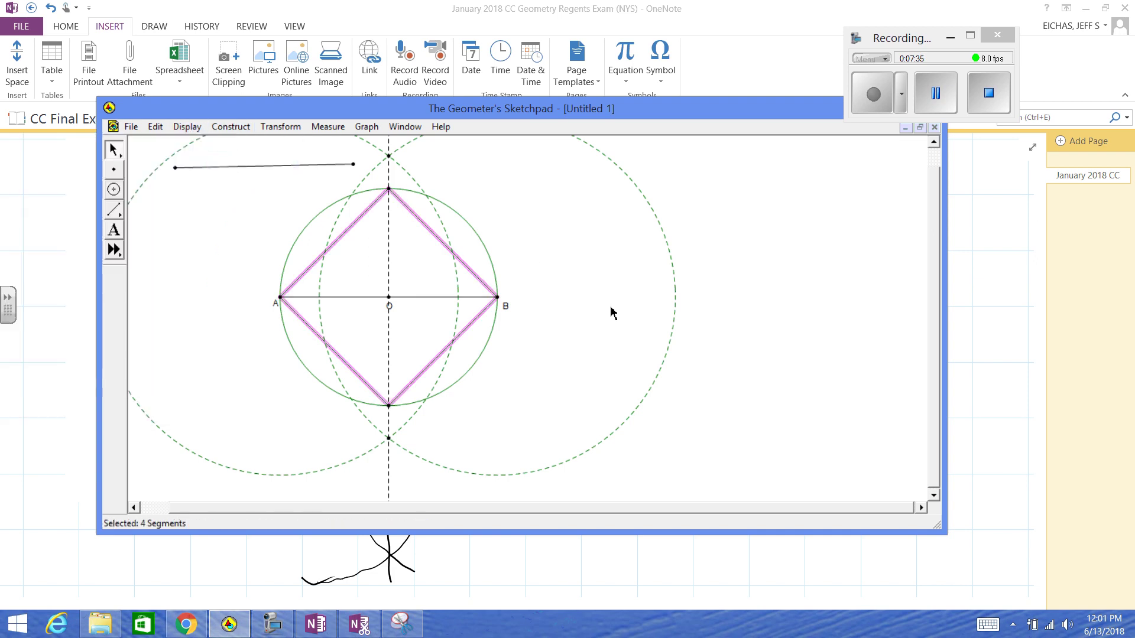
{"action": "left_click", "coordinate": [584, 277]}
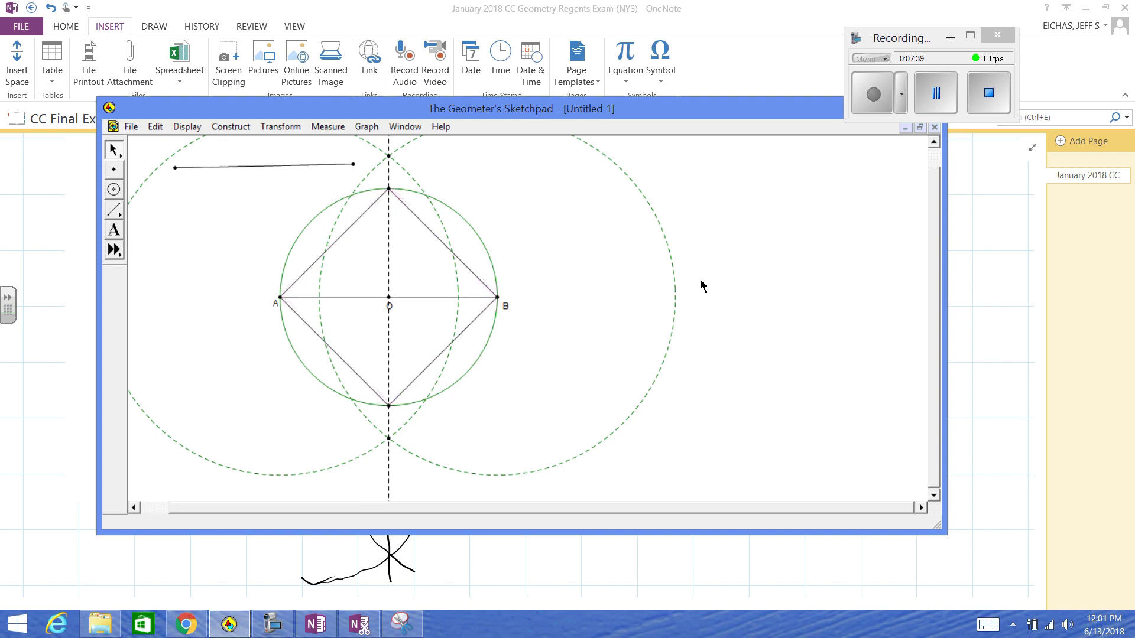
Scroll the OneNote exam page down to questions 27 and 28.
{"action": "left_click", "coordinate": [984, 338]}
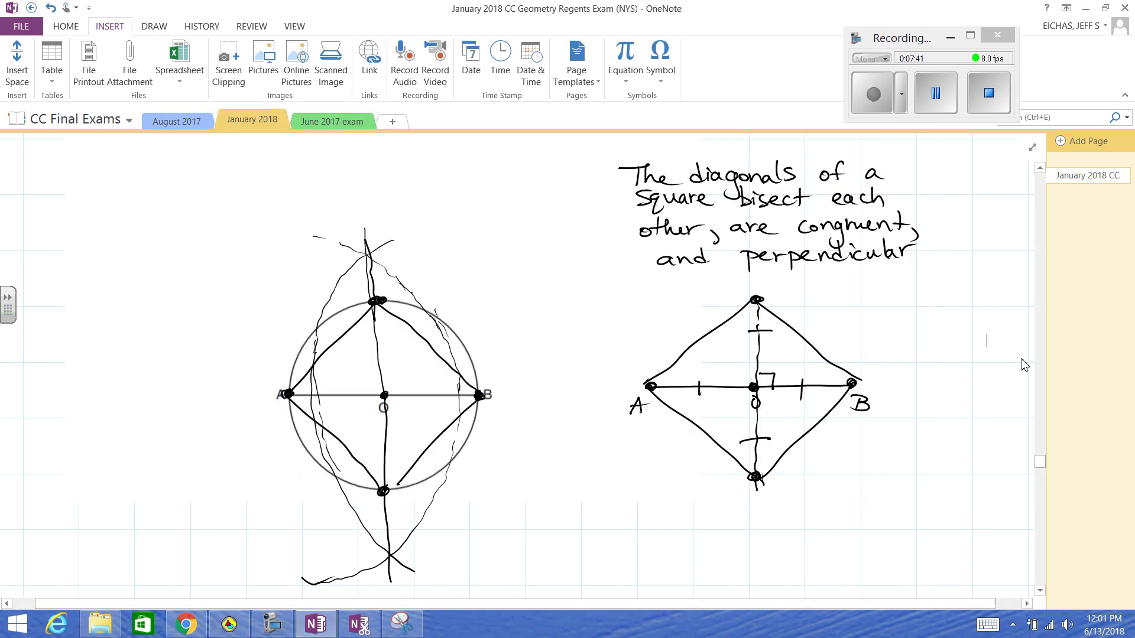
{"action": "left_click_drag", "start_coordinate": [1041, 467], "coordinate": [1043, 482]}
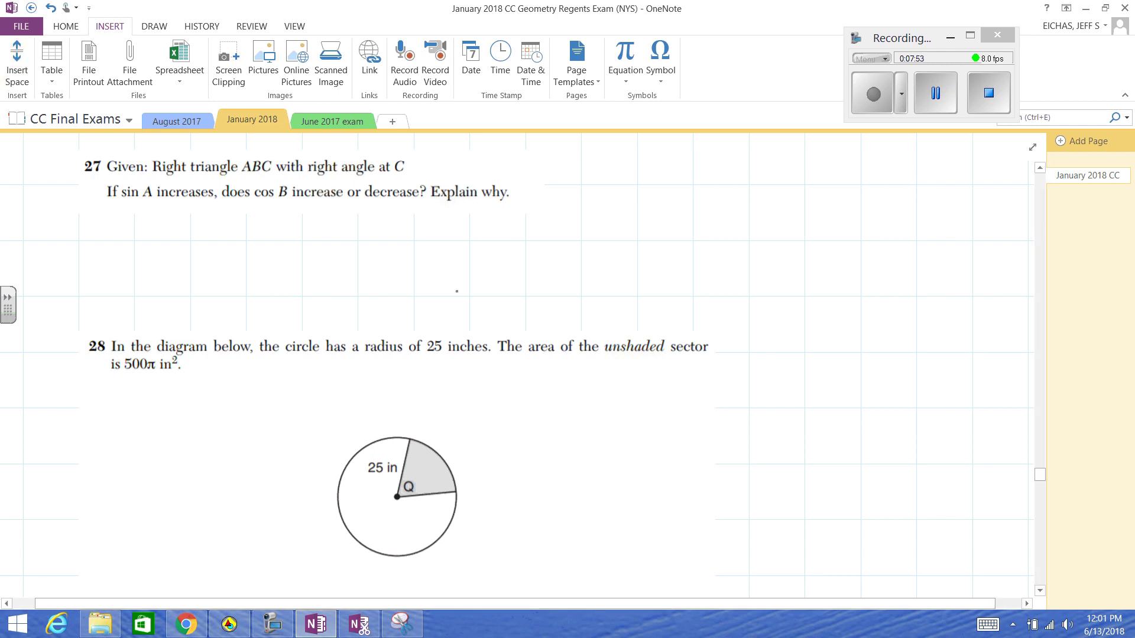
Insert space below question 27 and write: cofunction values are equal when angles add to 90°.
{"action": "left_click", "coordinate": [17, 65]}
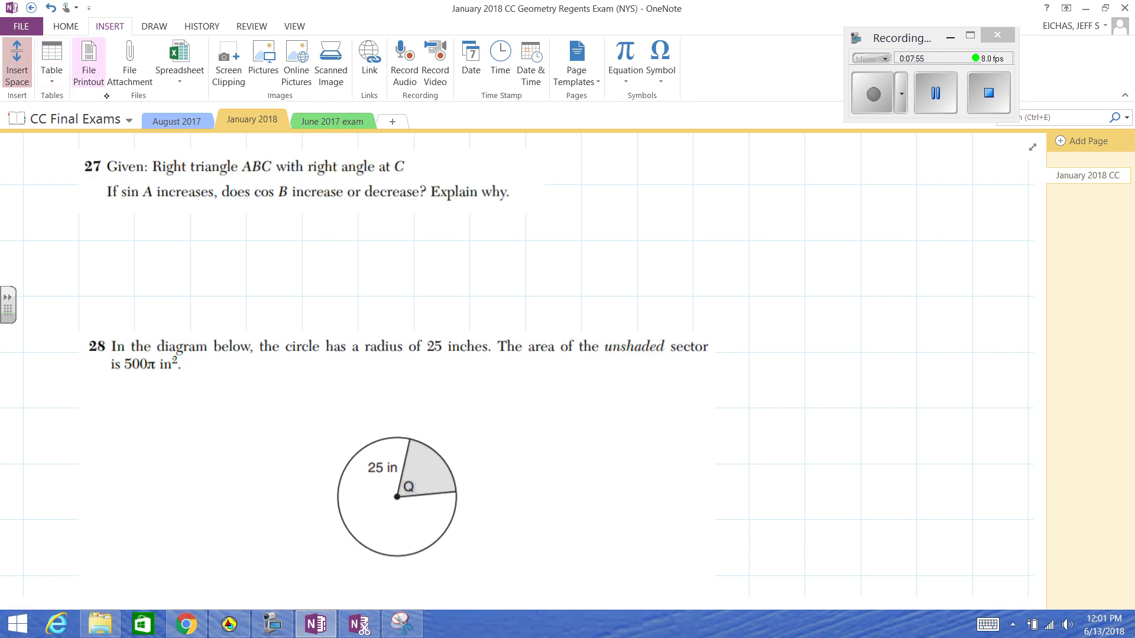
{"action": "left_click_drag", "start_coordinate": [424, 244], "coordinate": [424, 438]}
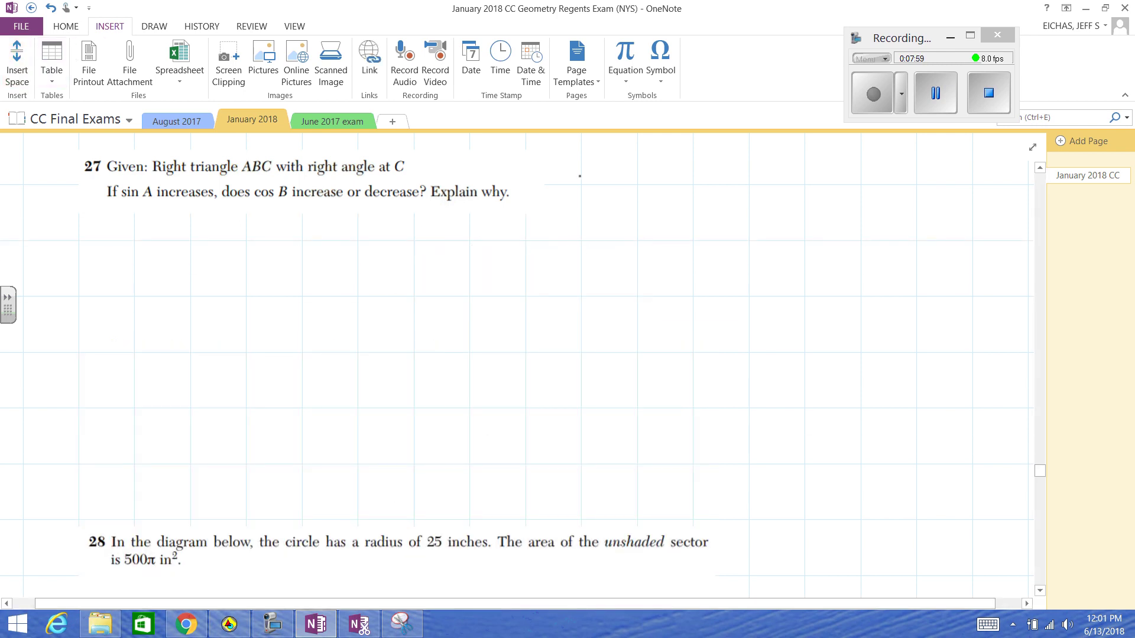
{"action": "mouse_move", "coordinate": [580, 164]}
{"action": "left_mouse_down"}
{"action": "mouse_move", "coordinate": [580, 182]}
{"action": "mouse_move", "coordinate": [609, 184]}
{"action": "left_mouse_up"}
{"action": "left_click_drag", "start_coordinate": [615, 176], "coordinate": [622, 183]}
{"action": "left_click_drag", "start_coordinate": [618, 177], "coordinate": [720, 184]}
{"action": "left_click_drag", "start_coordinate": [739, 173], "coordinate": [778, 184]}
{"action": "left_click_drag", "start_coordinate": [779, 175], "coordinate": [803, 183]}
{"action": "mouse_move", "coordinate": [852, 175]}
{"action": "left_mouse_down"}
{"action": "mouse_move", "coordinate": [840, 181]}
{"action": "mouse_move", "coordinate": [888, 184]}
{"action": "left_mouse_up"}
{"action": "mouse_move", "coordinate": [600, 202]}
{"action": "left_mouse_down"}
{"action": "mouse_move", "coordinate": [678, 205]}
{"action": "mouse_move", "coordinate": [661, 201]}
{"action": "left_mouse_up"}
{"action": "mouse_move", "coordinate": [666, 187]}
{"action": "left_mouse_down"}
{"action": "mouse_move", "coordinate": [663, 204]}
{"action": "mouse_move", "coordinate": [792, 210]}
{"action": "left_mouse_up"}
{"action": "left_click_drag", "start_coordinate": [783, 199], "coordinate": [826, 204]}
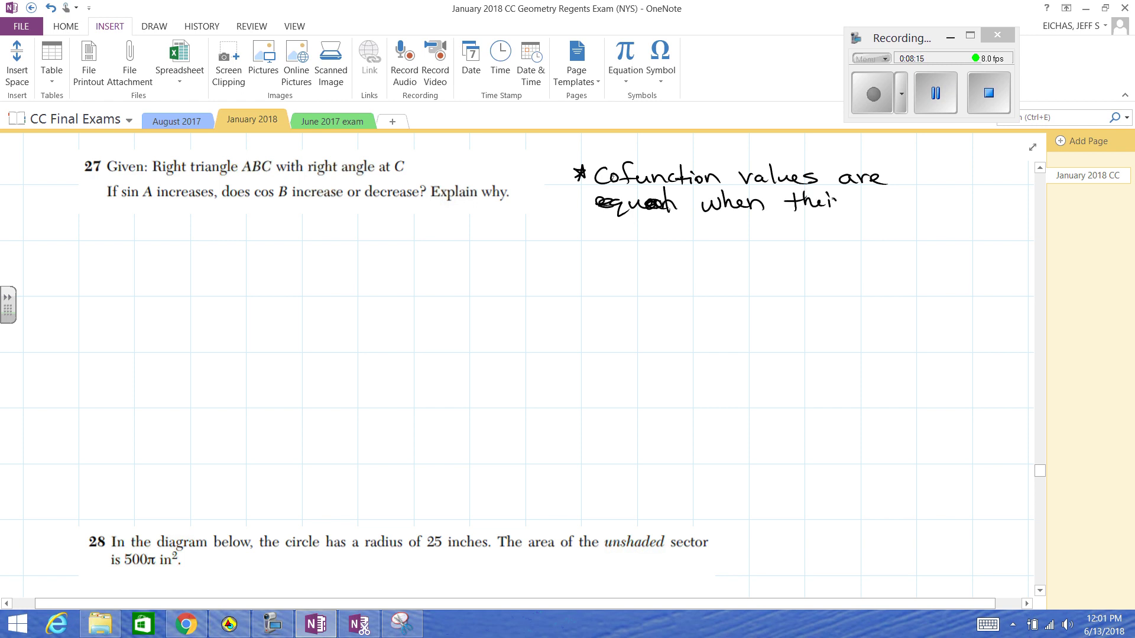
{"action": "mouse_move", "coordinate": [609, 228]}
{"action": "left_mouse_down"}
{"action": "mouse_move", "coordinate": [644, 242]}
{"action": "mouse_move", "coordinate": [816, 238]}
{"action": "mouse_move", "coordinate": [862, 220]}
{"action": "mouse_move", "coordinate": [869, 236]}
{"action": "mouse_move", "coordinate": [884, 219]}
{"action": "left_mouse_up"}
{"action": "mouse_move", "coordinate": [918, 213]}
{"action": "left_mouse_down"}
{"action": "mouse_move", "coordinate": [917, 235]}
{"action": "mouse_move", "coordinate": [969, 237]}
{"action": "mouse_move", "coordinate": [985, 224]}
{"action": "left_mouse_up"}
{"action": "left_click_drag", "start_coordinate": [993, 215], "coordinate": [994, 217]}
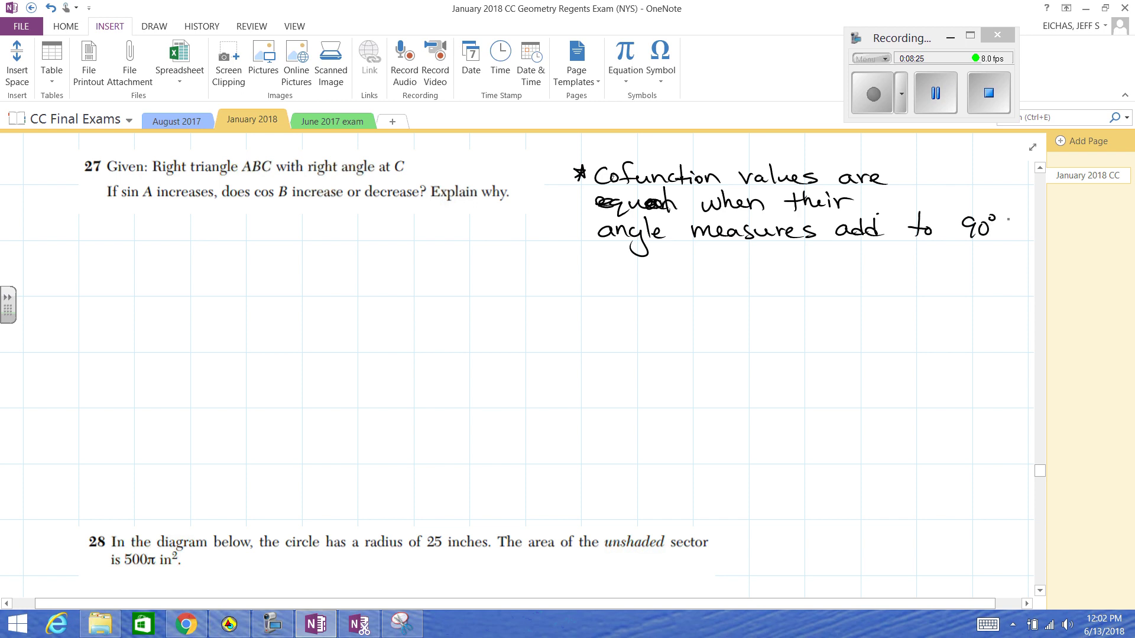
Write examples sin(70°)=cos(20°) and sin(15°)=cos(75°), then underline the right triangle ABC statement.
{"action": "mouse_move", "coordinate": [652, 269]}
{"action": "left_mouse_down"}
{"action": "mouse_move", "coordinate": [641, 282]}
{"action": "mouse_move", "coordinate": [685, 282]}
{"action": "left_mouse_up"}
{"action": "mouse_move", "coordinate": [705, 261]}
{"action": "left_mouse_down"}
{"action": "mouse_move", "coordinate": [704, 284]}
{"action": "mouse_move", "coordinate": [724, 269]}
{"action": "left_mouse_up"}
{"action": "mouse_move", "coordinate": [728, 267]}
{"action": "left_mouse_down"}
{"action": "mouse_move", "coordinate": [743, 290]}
{"action": "mouse_move", "coordinate": [784, 272]}
{"action": "left_mouse_up"}
{"action": "left_click_drag", "start_coordinate": [769, 278], "coordinate": [819, 279]}
{"action": "left_click_drag", "start_coordinate": [831, 270], "coordinate": [858, 282]}
{"action": "mouse_move", "coordinate": [872, 268]}
{"action": "left_mouse_down"}
{"action": "mouse_move", "coordinate": [886, 278]}
{"action": "mouse_move", "coordinate": [896, 264]}
{"action": "left_mouse_up"}
{"action": "left_click_drag", "start_coordinate": [904, 255], "coordinate": [914, 289]}
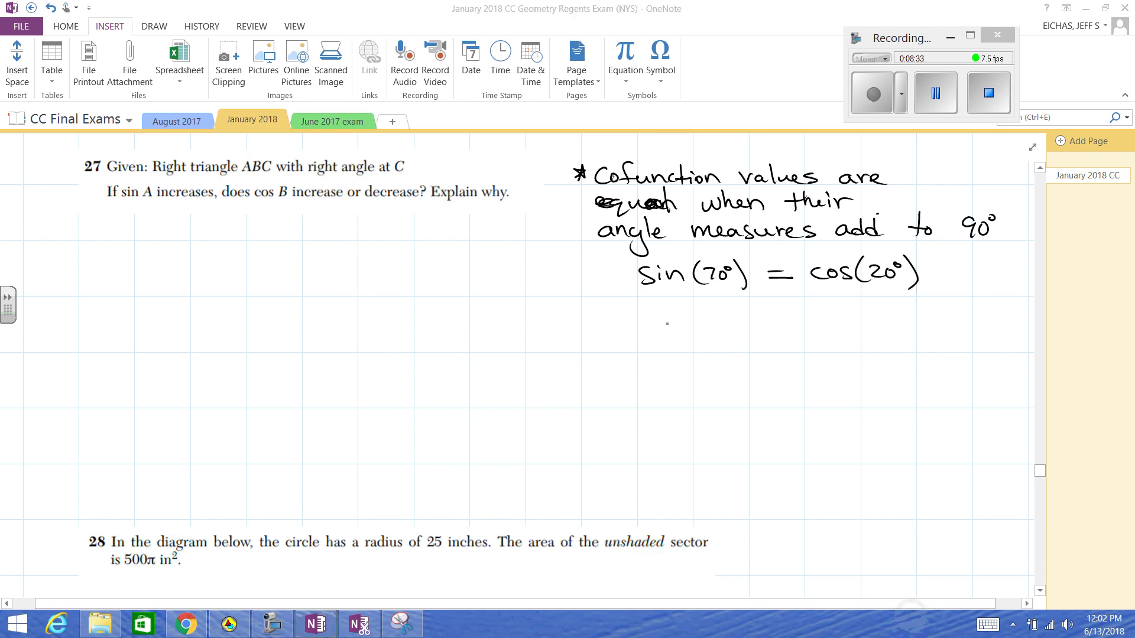
{"action": "mouse_move", "coordinate": [655, 316]}
{"action": "left_mouse_down"}
{"action": "mouse_move", "coordinate": [646, 329]}
{"action": "mouse_move", "coordinate": [692, 327]}
{"action": "left_mouse_up"}
{"action": "mouse_move", "coordinate": [706, 303]}
{"action": "left_mouse_down"}
{"action": "mouse_move", "coordinate": [702, 335]}
{"action": "mouse_move", "coordinate": [717, 326]}
{"action": "left_mouse_up"}
{"action": "mouse_move", "coordinate": [736, 314]}
{"action": "left_mouse_down"}
{"action": "mouse_move", "coordinate": [728, 328]}
{"action": "mouse_move", "coordinate": [740, 313]}
{"action": "left_mouse_up"}
{"action": "left_click_drag", "start_coordinate": [749, 303], "coordinate": [751, 334]}
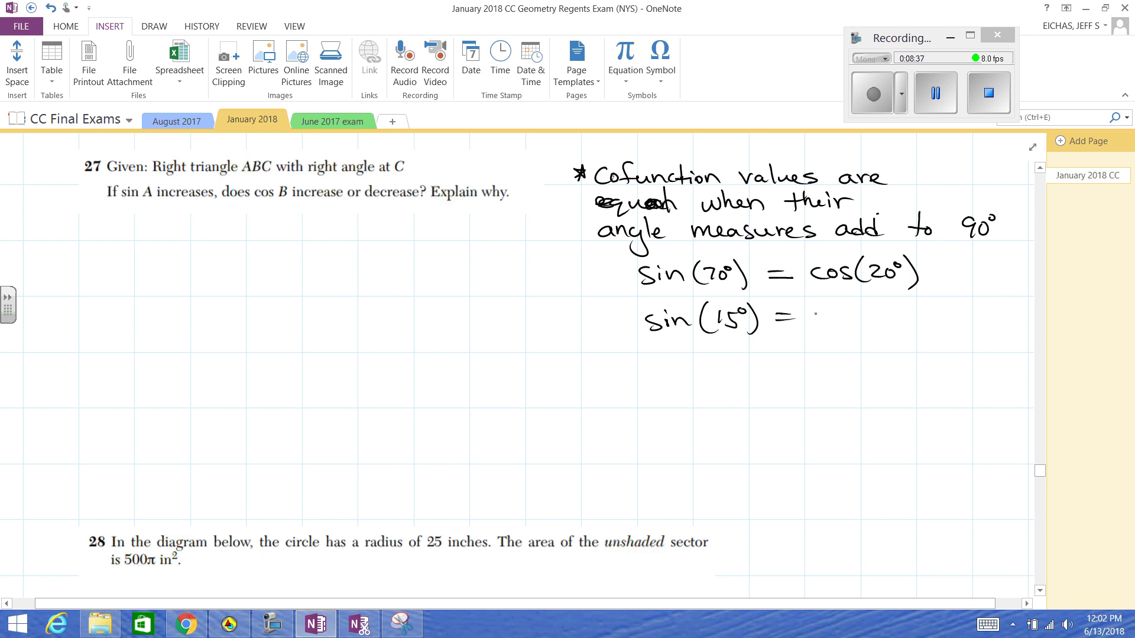
{"action": "left_click_drag", "start_coordinate": [831, 315], "coordinate": [827, 325]}
{"action": "left_click_drag", "start_coordinate": [838, 317], "coordinate": [847, 325]}
{"action": "mouse_move", "coordinate": [871, 300]}
{"action": "left_mouse_down"}
{"action": "mouse_move", "coordinate": [869, 325]}
{"action": "mouse_move", "coordinate": [884, 321]}
{"action": "left_mouse_up"}
{"action": "mouse_move", "coordinate": [896, 310]}
{"action": "left_mouse_down"}
{"action": "mouse_move", "coordinate": [893, 320]}
{"action": "mouse_move", "coordinate": [918, 331]}
{"action": "left_mouse_up"}
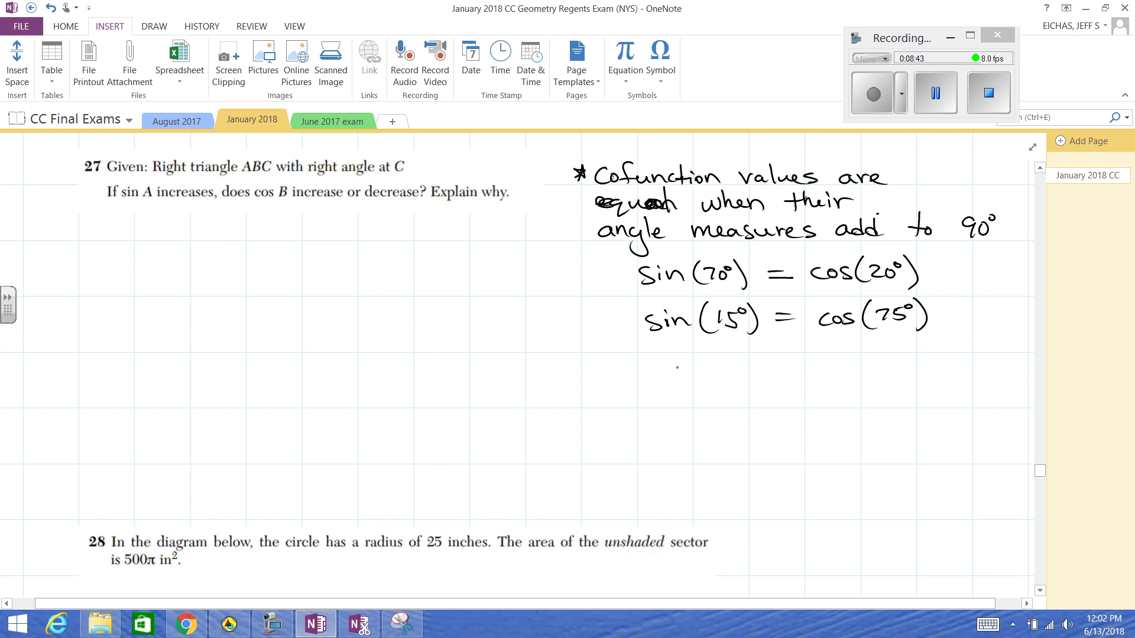
{"action": "left_click_drag", "start_coordinate": [161, 177], "coordinate": [401, 175]}
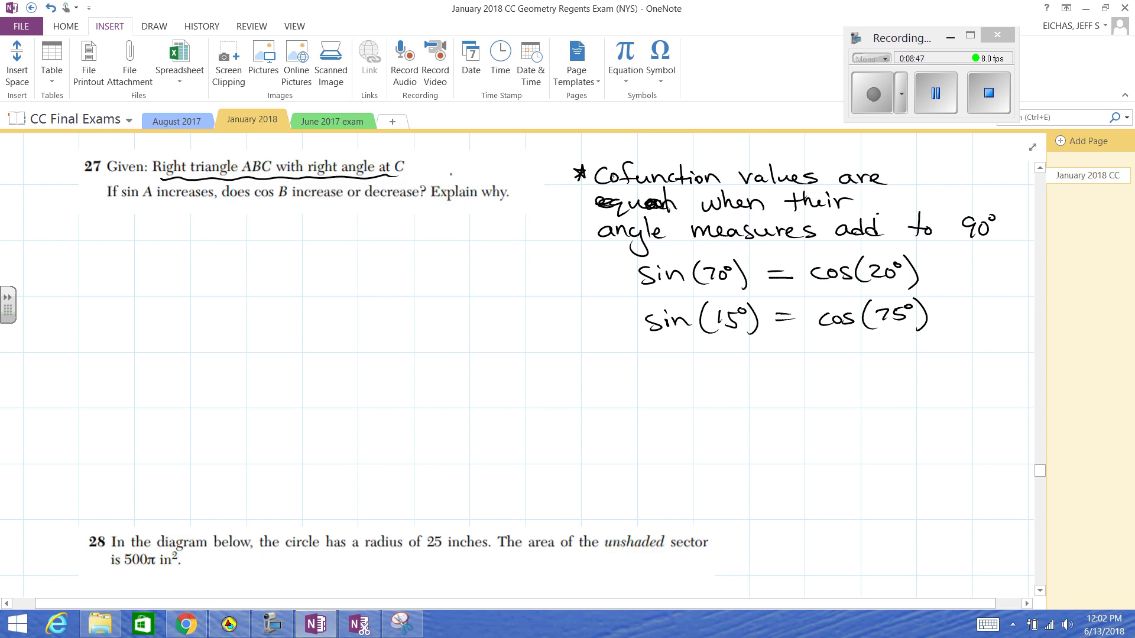
Sketch right triangle ABC labelled A, B, C with a right-angle mark at C.
{"action": "left_click_drag", "start_coordinate": [163, 249], "coordinate": [159, 328]}
{"action": "left_click_drag", "start_coordinate": [158, 223], "coordinate": [331, 328]}
{"action": "left_click_drag", "start_coordinate": [160, 323], "coordinate": [329, 326]}
{"action": "left_click_drag", "start_coordinate": [131, 233], "coordinate": [145, 231]}
{"action": "left_click_drag", "start_coordinate": [133, 223], "coordinate": [148, 222]}
{"action": "left_click_drag", "start_coordinate": [332, 328], "coordinate": [332, 343]}
{"action": "left_click_drag", "start_coordinate": [333, 329], "coordinate": [333, 343]}
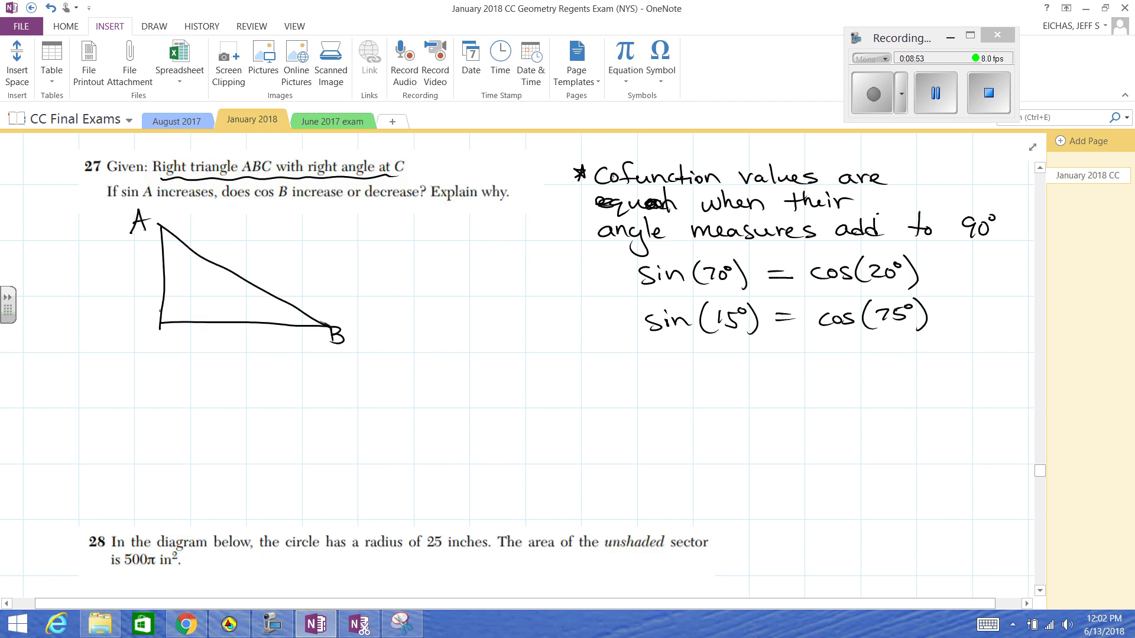
{"action": "left_click_drag", "start_coordinate": [178, 307], "coordinate": [178, 323]}
{"action": "left_click_drag", "start_coordinate": [155, 337], "coordinate": [158, 353]}
Double-underline 'Explain why.' and write a starred line beginning 'Since ∠C is a right angle'.
{"action": "left_click_drag", "start_coordinate": [433, 207], "coordinate": [445, 211]}
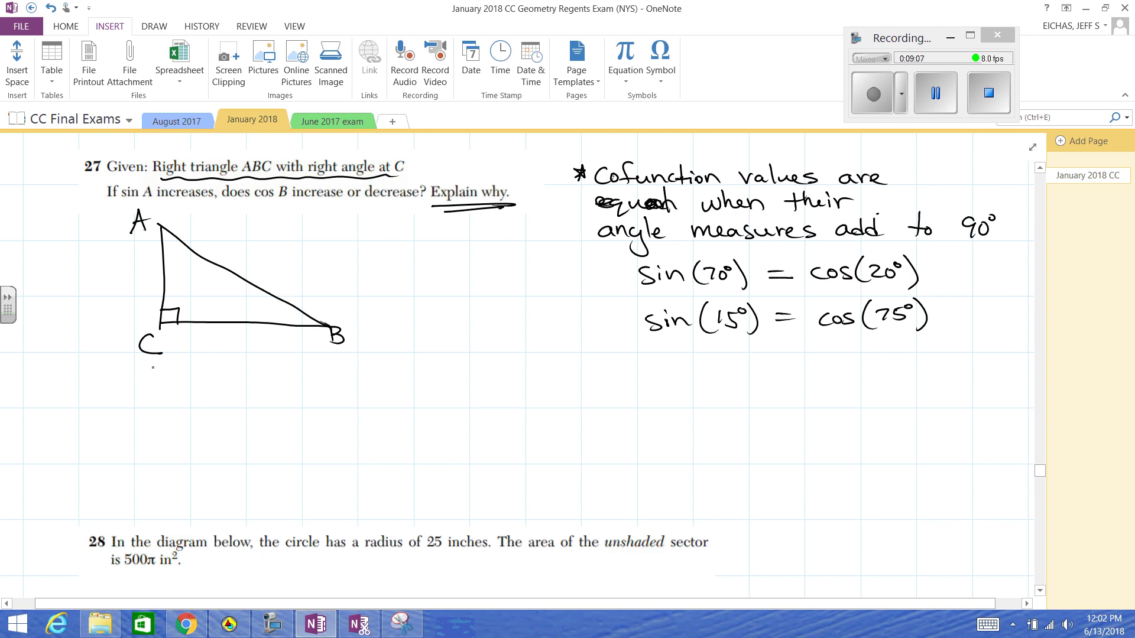
{"action": "left_click_drag", "start_coordinate": [149, 378], "coordinate": [217, 388]}
{"action": "left_click", "coordinate": [231, 384]}
{"action": "mouse_move", "coordinate": [226, 376]}
{"action": "left_mouse_down"}
{"action": "mouse_move", "coordinate": [224, 387]}
{"action": "mouse_move", "coordinate": [307, 383]}
{"action": "left_mouse_up"}
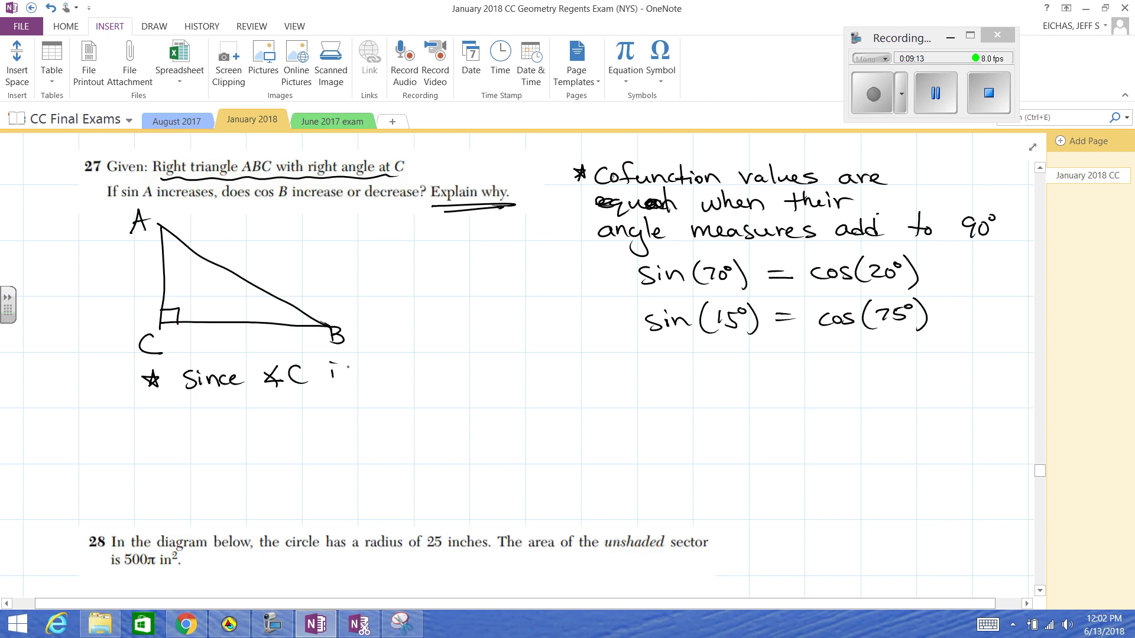
{"action": "left_click_drag", "start_coordinate": [441, 365], "coordinate": [459, 379]}
{"action": "mouse_move", "coordinate": [476, 370]}
{"action": "left_mouse_down"}
{"action": "mouse_move", "coordinate": [461, 391]}
{"action": "mouse_move", "coordinate": [493, 377]}
{"action": "left_mouse_up"}
{"action": "mouse_move", "coordinate": [497, 359]}
{"action": "left_mouse_down"}
{"action": "mouse_move", "coordinate": [499, 377]}
{"action": "mouse_move", "coordinate": [509, 369]}
{"action": "left_mouse_up"}
{"action": "mouse_move", "coordinate": [542, 367]}
{"action": "left_mouse_down"}
{"action": "mouse_move", "coordinate": [566, 373]}
{"action": "mouse_move", "coordinate": [556, 397]}
{"action": "left_mouse_up"}
{"action": "left_click_drag", "start_coordinate": [574, 349], "coordinate": [576, 371]}
{"action": "left_click_drag", "start_coordinate": [580, 367], "coordinate": [625, 364]}
{"action": "mouse_move", "coordinate": [630, 356]}
{"action": "left_mouse_down"}
{"action": "mouse_move", "coordinate": [631, 373]}
{"action": "mouse_move", "coordinate": [647, 370]}
{"action": "left_mouse_up"}
{"action": "left_click_drag", "start_coordinate": [656, 362], "coordinate": [664, 363]}
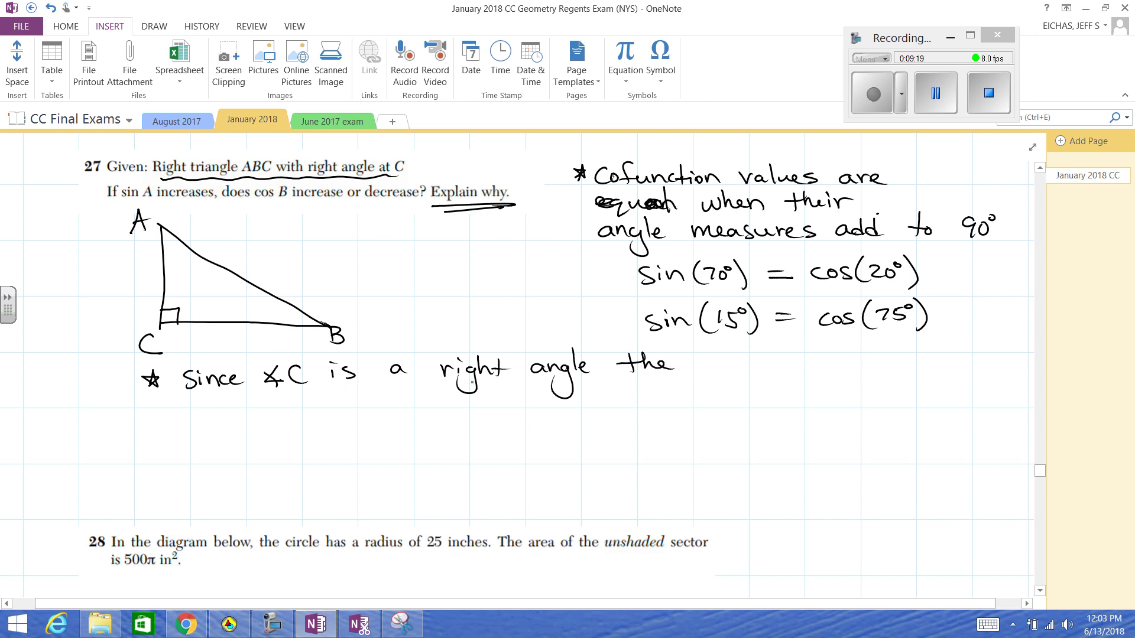
Finish the explanation: the measures of angle A and angle B add to 90°.
{"action": "left_click_drag", "start_coordinate": [165, 403], "coordinate": [269, 408]}
{"action": "left_click_drag", "start_coordinate": [271, 401], "coordinate": [326, 404]}
{"action": "mouse_move", "coordinate": [341, 393]}
{"action": "left_mouse_down"}
{"action": "mouse_move", "coordinate": [333, 412]}
{"action": "mouse_move", "coordinate": [404, 402]}
{"action": "mouse_move", "coordinate": [414, 437]}
{"action": "mouse_move", "coordinate": [395, 429]}
{"action": "left_mouse_up"}
{"action": "left_click_drag", "start_coordinate": [423, 385], "coordinate": [450, 410]}
{"action": "left_click_drag", "start_coordinate": [455, 411], "coordinate": [483, 405]}
{"action": "left_click_drag", "start_coordinate": [523, 400], "coordinate": [654, 405]}
{"action": "mouse_move", "coordinate": [680, 384]}
{"action": "left_mouse_down"}
{"action": "mouse_move", "coordinate": [680, 407]}
{"action": "mouse_move", "coordinate": [770, 402]}
{"action": "left_mouse_up"}
{"action": "left_click_drag", "start_coordinate": [794, 382], "coordinate": [792, 404]}
{"action": "mouse_move", "coordinate": [784, 395]}
{"action": "left_mouse_down"}
{"action": "mouse_move", "coordinate": [848, 404]}
{"action": "mouse_move", "coordinate": [862, 389]}
{"action": "left_mouse_up"}
{"action": "left_click_drag", "start_coordinate": [870, 383], "coordinate": [872, 384]}
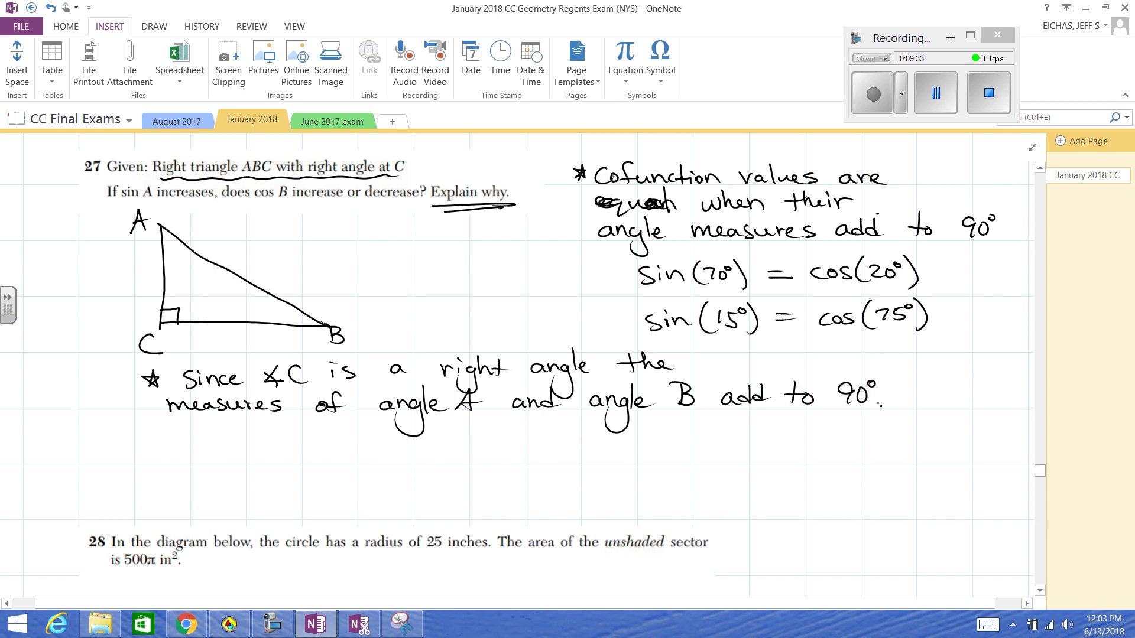
{"action": "scroll", "coordinate": [520, 354], "scroll_direction": "down", "scroll_amount": 5}
Handwrite a new line 'sin A = cos B' and begin its reason.
{"action": "scroll", "coordinate": [520, 354], "scroll_direction": "up", "scroll_amount": 3}
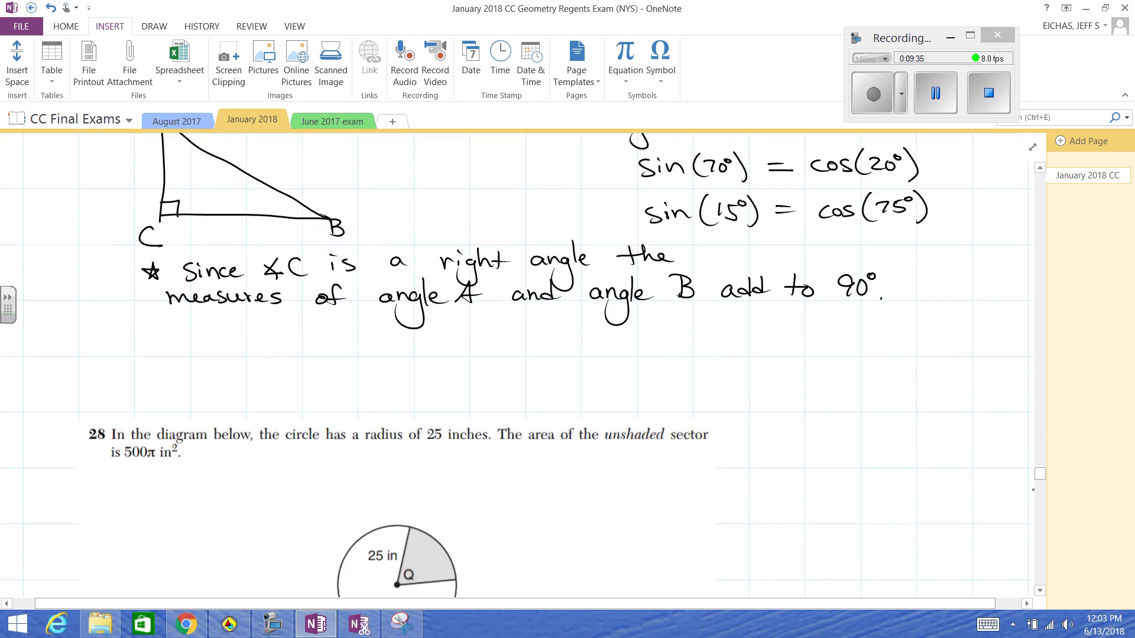
{"action": "scroll", "coordinate": [1009, 213], "scroll_direction": "up", "scroll_amount": 2}
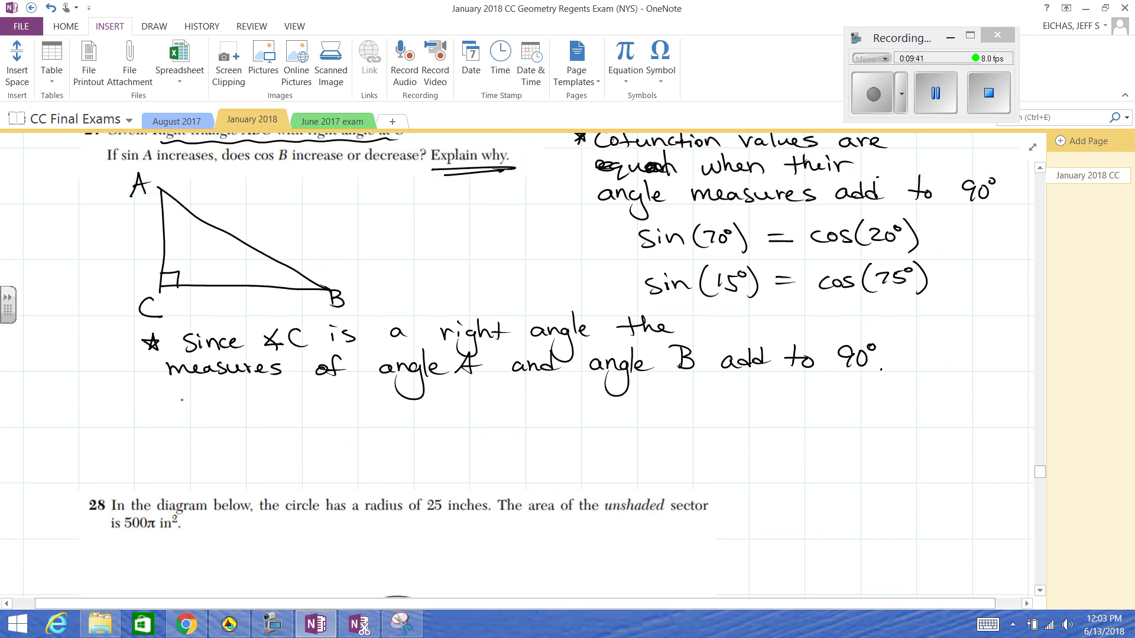
{"action": "mouse_move", "coordinate": [194, 399]}
{"action": "left_mouse_down"}
{"action": "mouse_move", "coordinate": [184, 413]}
{"action": "mouse_move", "coordinate": [226, 413]}
{"action": "left_mouse_up"}
{"action": "mouse_move", "coordinate": [237, 414]}
{"action": "left_mouse_down"}
{"action": "mouse_move", "coordinate": [246, 393]}
{"action": "mouse_move", "coordinate": [253, 413]}
{"action": "left_mouse_up"}
{"action": "left_click_drag", "start_coordinate": [239, 407], "coordinate": [257, 406]}
{"action": "left_click_drag", "start_coordinate": [328, 402], "coordinate": [315, 414]}
{"action": "left_click_drag", "start_coordinate": [338, 403], "coordinate": [341, 412]}
{"action": "left_click_drag", "start_coordinate": [368, 393], "coordinate": [368, 412]}
{"action": "mouse_move", "coordinate": [431, 390]}
{"action": "left_mouse_down"}
{"action": "mouse_move", "coordinate": [434, 408]}
{"action": "mouse_move", "coordinate": [870, 392]}
{"action": "left_mouse_up"}
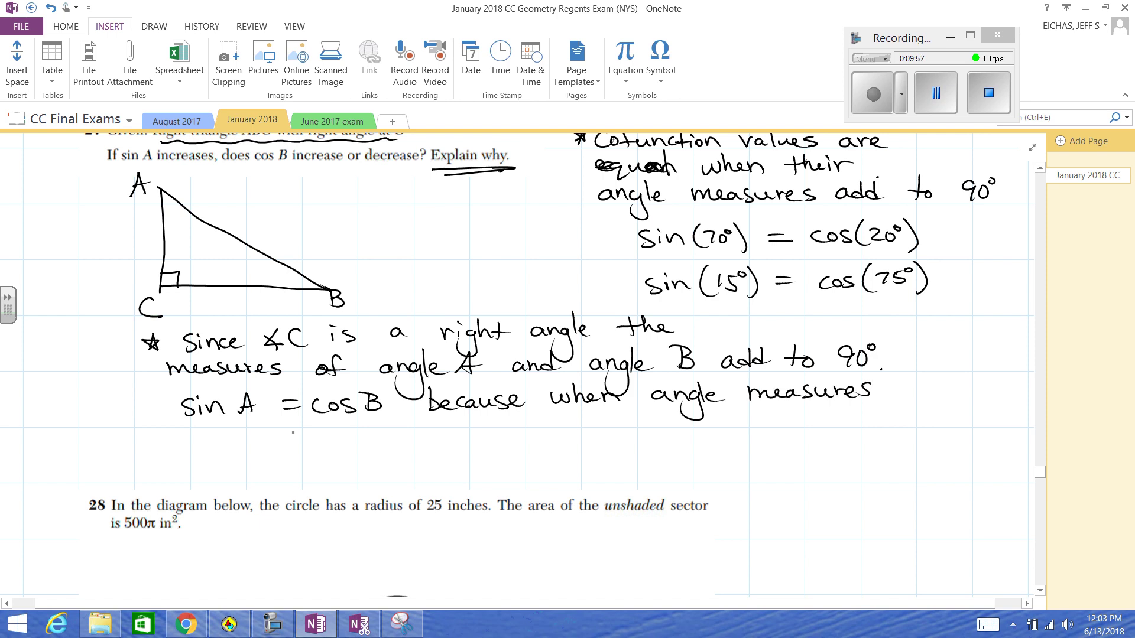
Continue the reason with 'add to 90°, the cofunction' on the next line.
{"action": "left_click_drag", "start_coordinate": [198, 436], "coordinate": [286, 439]}
{"action": "mouse_move", "coordinate": [345, 442]}
{"action": "left_mouse_down"}
{"action": "mouse_move", "coordinate": [370, 423]}
{"action": "mouse_move", "coordinate": [412, 440]}
{"action": "mouse_move", "coordinate": [500, 432]}
{"action": "left_mouse_up"}
{"action": "mouse_move", "coordinate": [519, 417]}
{"action": "left_mouse_down"}
{"action": "mouse_move", "coordinate": [505, 435]}
{"action": "mouse_move", "coordinate": [515, 426]}
{"action": "left_mouse_up"}
{"action": "left_click", "coordinate": [537, 432]}
{"action": "left_click_drag", "start_coordinate": [520, 426], "coordinate": [561, 435]}
{"action": "left_click_drag", "start_coordinate": [569, 412], "coordinate": [570, 435]}
{"action": "left_click_drag", "start_coordinate": [564, 424], "coordinate": [577, 423]}
{"action": "mouse_move", "coordinate": [581, 426]}
{"action": "left_mouse_down"}
{"action": "mouse_move", "coordinate": [615, 434]}
{"action": "mouse_move", "coordinate": [657, 417]}
{"action": "mouse_move", "coordinate": [674, 429]}
{"action": "left_mouse_up"}
Finish the reason with 'values are equal.'.
{"action": "left_click_drag", "start_coordinate": [680, 420], "coordinate": [708, 427]}
{"action": "mouse_move", "coordinate": [719, 418]}
{"action": "left_mouse_down"}
{"action": "mouse_move", "coordinate": [710, 430]}
{"action": "mouse_move", "coordinate": [749, 425]}
{"action": "left_mouse_up"}
{"action": "left_click_drag", "start_coordinate": [761, 416], "coordinate": [770, 425]}
{"action": "mouse_move", "coordinate": [777, 421]}
{"action": "left_mouse_down"}
{"action": "mouse_move", "coordinate": [835, 422]}
{"action": "mouse_move", "coordinate": [838, 435]}
{"action": "mouse_move", "coordinate": [858, 422]}
{"action": "left_mouse_up"}
{"action": "left_click_drag", "start_coordinate": [867, 416], "coordinate": [878, 423]}
{"action": "left_click", "coordinate": [886, 421]}
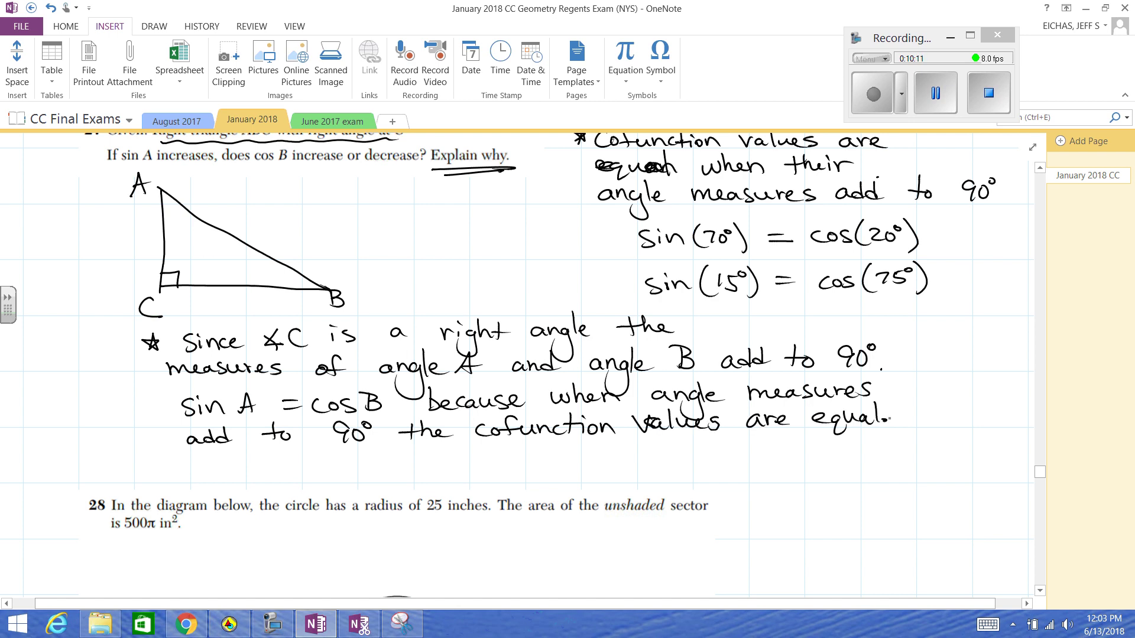
Write a starred line: 'If sin A increases, cos B must increase'.
{"action": "mouse_move", "coordinate": [157, 462]}
{"action": "left_mouse_down"}
{"action": "mouse_move", "coordinate": [165, 472]}
{"action": "mouse_move", "coordinate": [149, 481]}
{"action": "left_mouse_up"}
{"action": "mouse_move", "coordinate": [187, 467]}
{"action": "left_mouse_down"}
{"action": "mouse_move", "coordinate": [199, 467]}
{"action": "mouse_move", "coordinate": [192, 481]}
{"action": "left_mouse_up"}
{"action": "left_click_drag", "start_coordinate": [185, 482], "coordinate": [248, 484]}
{"action": "left_click_drag", "start_coordinate": [251, 476], "coordinate": [275, 483]}
{"action": "left_click_drag", "start_coordinate": [271, 484], "coordinate": [288, 474]}
{"action": "mouse_move", "coordinate": [316, 473]}
{"action": "left_mouse_down"}
{"action": "mouse_move", "coordinate": [319, 483]}
{"action": "mouse_move", "coordinate": [349, 483]}
{"action": "left_mouse_up"}
{"action": "mouse_move", "coordinate": [354, 484]}
{"action": "left_mouse_down"}
{"action": "mouse_move", "coordinate": [363, 473]}
{"action": "mouse_move", "coordinate": [413, 486]}
{"action": "left_mouse_up"}
{"action": "left_click_drag", "start_coordinate": [483, 466], "coordinate": [477, 481]}
{"action": "left_click_drag", "start_coordinate": [491, 473], "coordinate": [525, 479]}
{"action": "mouse_move", "coordinate": [526, 462]}
{"action": "left_mouse_down"}
{"action": "mouse_move", "coordinate": [528, 480]}
{"action": "mouse_move", "coordinate": [599, 476]}
{"action": "left_mouse_up"}
{"action": "left_click_drag", "start_coordinate": [617, 462], "coordinate": [621, 470]}
{"action": "left_click_drag", "start_coordinate": [643, 471], "coordinate": [664, 478]}
{"action": "left_click_drag", "start_coordinate": [673, 470], "coordinate": [759, 479]}
Add 'to stay equal to it', circle 'increase', and move down to question 28.
{"action": "mouse_move", "coordinate": [782, 454]}
{"action": "left_mouse_down"}
{"action": "mouse_move", "coordinate": [781, 480]}
{"action": "mouse_move", "coordinate": [794, 467]}
{"action": "left_mouse_up"}
{"action": "left_click_drag", "start_coordinate": [792, 470], "coordinate": [825, 478]}
{"action": "mouse_move", "coordinate": [846, 457]}
{"action": "left_mouse_down"}
{"action": "mouse_move", "coordinate": [848, 480]}
{"action": "mouse_move", "coordinate": [860, 470]}
{"action": "left_mouse_up"}
{"action": "left_click_drag", "start_coordinate": [864, 470], "coordinate": [875, 498]}
{"action": "left_click_drag", "start_coordinate": [757, 501], "coordinate": [831, 510]}
{"action": "mouse_move", "coordinate": [863, 488]}
{"action": "left_mouse_down"}
{"action": "mouse_move", "coordinate": [861, 508]}
{"action": "mouse_move", "coordinate": [892, 507]}
{"action": "left_mouse_up"}
{"action": "mouse_move", "coordinate": [904, 481]}
{"action": "left_mouse_down"}
{"action": "mouse_move", "coordinate": [903, 504]}
{"action": "mouse_move", "coordinate": [919, 493]}
{"action": "left_mouse_up"}
{"action": "left_click_drag", "start_coordinate": [920, 504], "coordinate": [922, 506]}
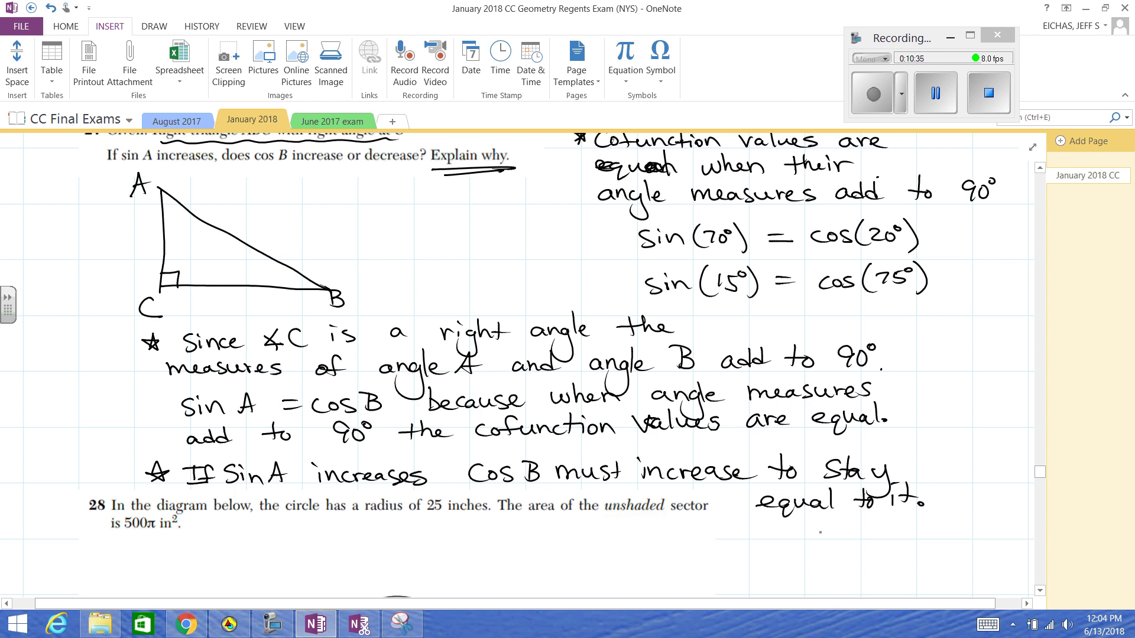
{"action": "mouse_move", "coordinate": [691, 448]}
{"action": "left_mouse_down"}
{"action": "mouse_move", "coordinate": [730, 488]}
{"action": "mouse_move", "coordinate": [696, 447]}
{"action": "left_mouse_up"}
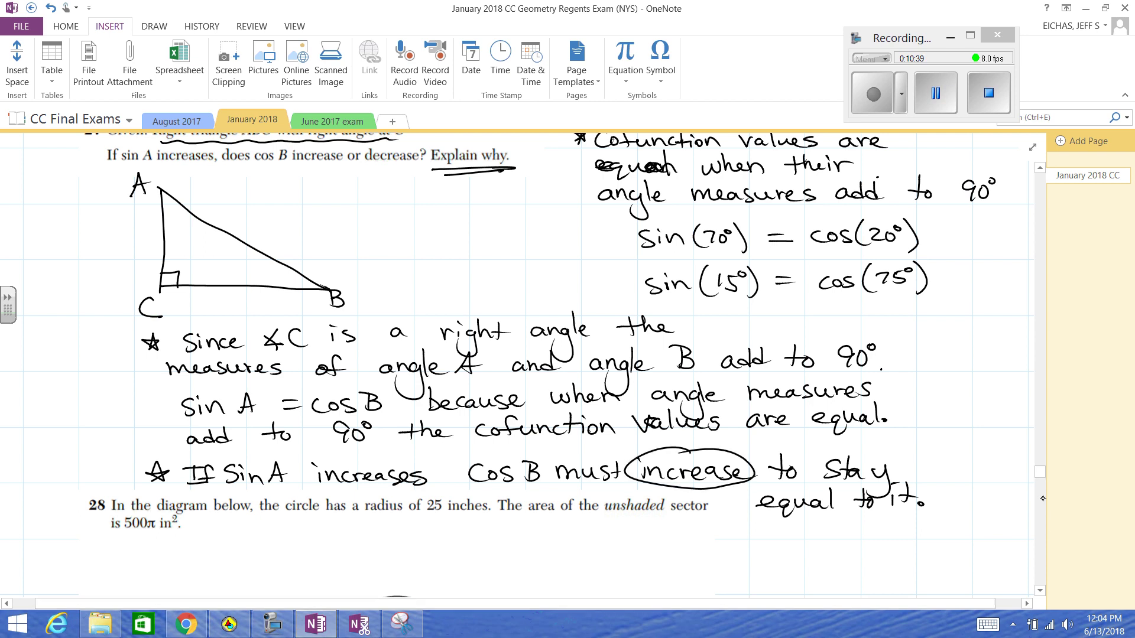
{"action": "left_click_drag", "start_coordinate": [1039, 472], "coordinate": [1040, 485]}
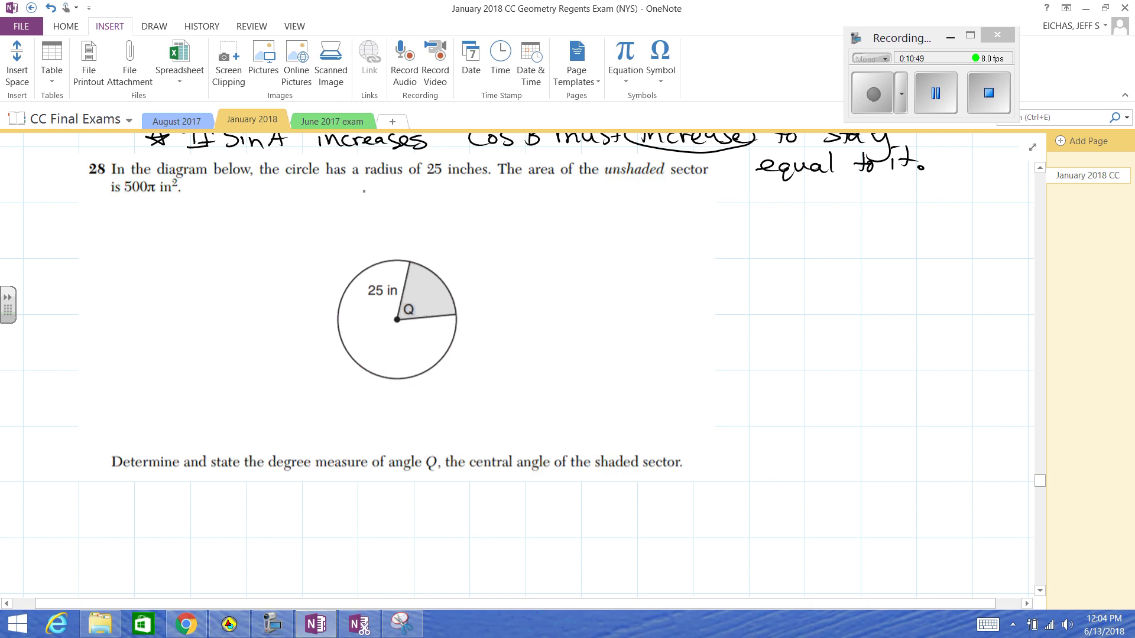
Note r = 25in for question 28 and double-underline 'unshaded'.
{"action": "mouse_move", "coordinate": [512, 202]}
{"action": "left_mouse_down"}
{"action": "mouse_move", "coordinate": [518, 219]}
{"action": "mouse_move", "coordinate": [537, 204]}
{"action": "left_mouse_up"}
{"action": "left_click_drag", "start_coordinate": [542, 207], "coordinate": [558, 213]}
{"action": "left_click_drag", "start_coordinate": [559, 204], "coordinate": [574, 216]}
{"action": "mouse_move", "coordinate": [589, 201]}
{"action": "left_mouse_down"}
{"action": "mouse_move", "coordinate": [576, 216]}
{"action": "mouse_move", "coordinate": [591, 201]}
{"action": "mouse_move", "coordinate": [599, 214]}
{"action": "left_mouse_up"}
{"action": "left_click", "coordinate": [617, 200]}
{"action": "mouse_move", "coordinate": [603, 207]}
{"action": "left_mouse_down"}
{"action": "mouse_move", "coordinate": [622, 214]}
{"action": "mouse_move", "coordinate": [661, 182]}
{"action": "left_mouse_up"}
{"action": "left_click_drag", "start_coordinate": [614, 185], "coordinate": [663, 184]}
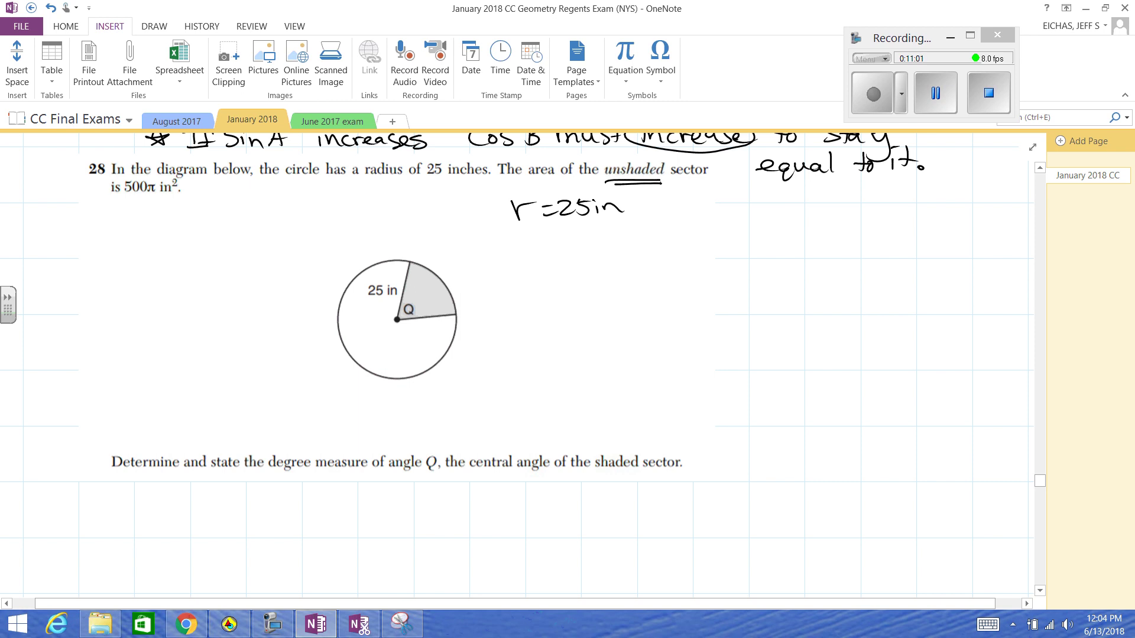
Mark angle Q, label the full circle, and write A = πr² = π·25.
{"action": "left_click_drag", "start_coordinate": [401, 299], "coordinate": [424, 309]}
{"action": "left_click_drag", "start_coordinate": [540, 260], "coordinate": [556, 249]}
{"action": "mouse_move", "coordinate": [598, 212]}
{"action": "left_mouse_down"}
{"action": "mouse_move", "coordinate": [597, 224]}
{"action": "mouse_move", "coordinate": [619, 214]}
{"action": "mouse_move", "coordinate": [707, 222]}
{"action": "left_mouse_up"}
{"action": "left_click_drag", "start_coordinate": [572, 247], "coordinate": [668, 244]}
{"action": "mouse_move", "coordinate": [526, 298]}
{"action": "left_mouse_down"}
{"action": "mouse_move", "coordinate": [545, 278]}
{"action": "mouse_move", "coordinate": [552, 288]}
{"action": "left_mouse_up"}
{"action": "mouse_move", "coordinate": [562, 287]}
{"action": "left_mouse_down"}
{"action": "mouse_move", "coordinate": [619, 278]}
{"action": "mouse_move", "coordinate": [600, 296]}
{"action": "left_mouse_up"}
{"action": "mouse_move", "coordinate": [609, 279]}
{"action": "left_mouse_down"}
{"action": "mouse_move", "coordinate": [617, 294]}
{"action": "mouse_move", "coordinate": [647, 278]}
{"action": "mouse_move", "coordinate": [654, 292]}
{"action": "left_mouse_up"}
{"action": "left_click", "coordinate": [623, 286]}
{"action": "mouse_move", "coordinate": [668, 278]}
{"action": "left_mouse_down"}
{"action": "mouse_move", "coordinate": [658, 290]}
{"action": "mouse_move", "coordinate": [672, 274]}
{"action": "left_mouse_up"}
Square the 25 and write the full-circle area as 625π.
{"action": "left_click_drag", "start_coordinate": [675, 267], "coordinate": [685, 274]}
{"action": "mouse_move", "coordinate": [530, 314]}
{"action": "left_mouse_down"}
{"action": "mouse_move", "coordinate": [519, 338]}
{"action": "mouse_move", "coordinate": [537, 335]}
{"action": "left_mouse_up"}
{"action": "left_click_drag", "start_coordinate": [528, 326], "coordinate": [565, 323]}
{"action": "left_click_drag", "start_coordinate": [550, 331], "coordinate": [566, 330]}
{"action": "left_click_drag", "start_coordinate": [602, 314], "coordinate": [598, 326]}
{"action": "mouse_move", "coordinate": [607, 319]}
{"action": "left_mouse_down"}
{"action": "mouse_move", "coordinate": [624, 332]}
{"action": "mouse_move", "coordinate": [668, 314]}
{"action": "mouse_move", "coordinate": [650, 330]}
{"action": "left_mouse_up"}
{"action": "left_click_drag", "start_coordinate": [662, 316], "coordinate": [665, 331]}
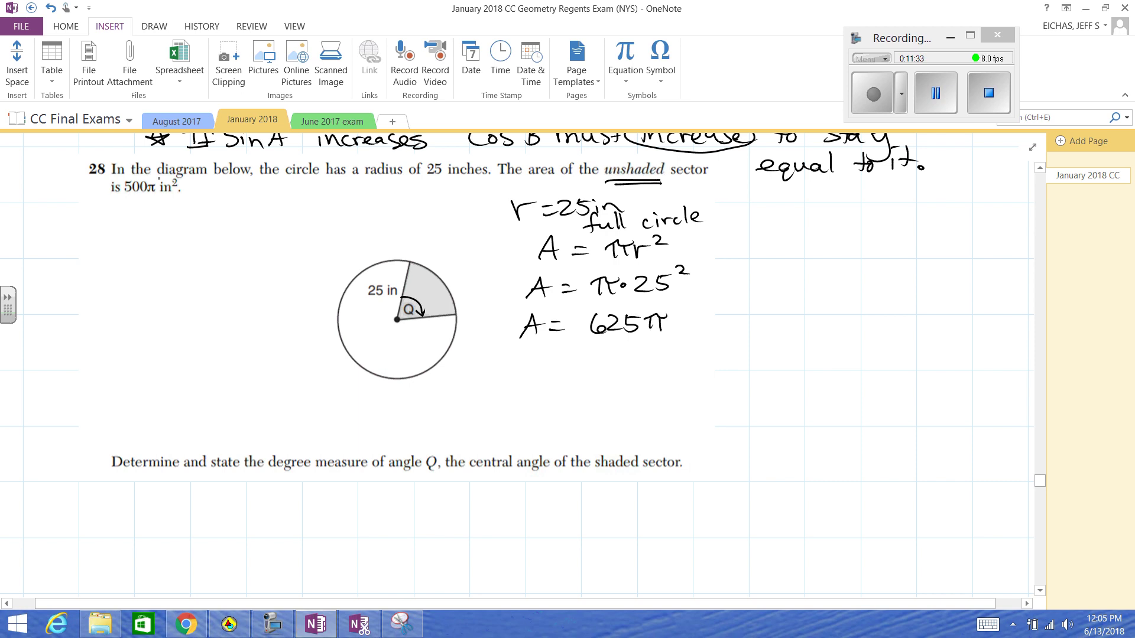
Underline the unshaded area 500π and begin 'Shaded Area = 625π'.
{"action": "mouse_move", "coordinate": [126, 202]}
{"action": "left_mouse_down"}
{"action": "mouse_move", "coordinate": [174, 201]}
{"action": "mouse_move", "coordinate": [124, 205]}
{"action": "left_mouse_up"}
{"action": "mouse_move", "coordinate": [783, 238]}
{"action": "left_mouse_down"}
{"action": "mouse_move", "coordinate": [767, 255]}
{"action": "mouse_move", "coordinate": [799, 254]}
{"action": "left_mouse_up"}
{"action": "left_click_drag", "start_coordinate": [811, 247], "coordinate": [822, 254]}
{"action": "left_click_drag", "start_coordinate": [827, 251], "coordinate": [855, 254]}
{"action": "mouse_move", "coordinate": [793, 275]}
{"action": "left_mouse_down"}
{"action": "mouse_move", "coordinate": [850, 274]}
{"action": "mouse_move", "coordinate": [881, 258]}
{"action": "left_mouse_up"}
{"action": "left_click_drag", "start_coordinate": [862, 268], "coordinate": [908, 261]}
{"action": "left_click_drag", "start_coordinate": [921, 251], "coordinate": [940, 266]}
{"action": "mouse_move", "coordinate": [944, 251]}
{"action": "left_mouse_down"}
{"action": "mouse_move", "coordinate": [943, 267]}
{"action": "mouse_move", "coordinate": [958, 248]}
{"action": "left_mouse_up"}
{"action": "mouse_move", "coordinate": [956, 254]}
{"action": "left_mouse_down"}
{"action": "mouse_move", "coordinate": [982, 248]}
{"action": "mouse_move", "coordinate": [963, 266]}
{"action": "left_mouse_up"}
{"action": "mouse_move", "coordinate": [973, 250]}
{"action": "left_mouse_down"}
{"action": "mouse_move", "coordinate": [975, 265]}
{"action": "mouse_move", "coordinate": [1001, 253]}
{"action": "left_mouse_up"}
Subtract 500π to get a shaded area of 125π.
{"action": "scroll", "coordinate": [696, 600], "scroll_direction": "right", "scroll_amount": 10}
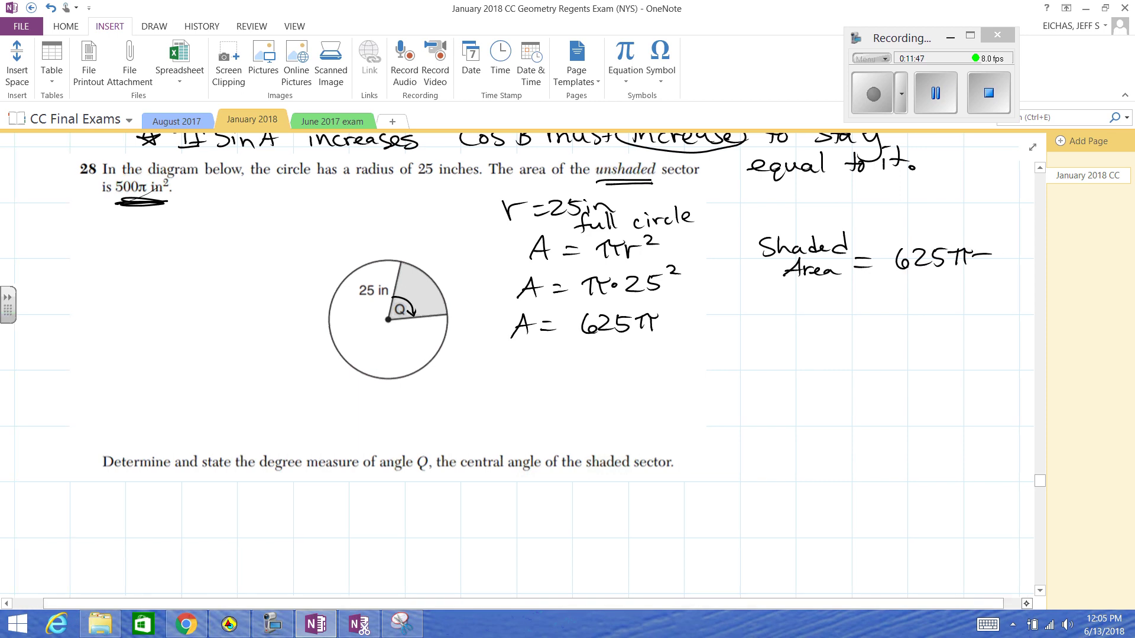
{"action": "mouse_move", "coordinate": [701, 244]}
{"action": "left_mouse_down"}
{"action": "mouse_move", "coordinate": [697, 268]}
{"action": "mouse_move", "coordinate": [717, 245]}
{"action": "left_mouse_up"}
{"action": "left_click_drag", "start_coordinate": [721, 249], "coordinate": [729, 251]}
{"action": "left_click_drag", "start_coordinate": [740, 253], "coordinate": [763, 250]}
{"action": "left_click_drag", "start_coordinate": [744, 250], "coordinate": [743, 264]}
{"action": "left_click_drag", "start_coordinate": [539, 307], "coordinate": [553, 307]}
{"action": "mouse_move", "coordinate": [538, 317]}
{"action": "left_mouse_down"}
{"action": "mouse_move", "coordinate": [612, 318]}
{"action": "mouse_move", "coordinate": [629, 300]}
{"action": "left_mouse_up"}
{"action": "mouse_move", "coordinate": [632, 305]}
{"action": "left_mouse_down"}
{"action": "mouse_move", "coordinate": [660, 301]}
{"action": "mouse_move", "coordinate": [638, 318]}
{"action": "left_mouse_up"}
{"action": "left_click_drag", "start_coordinate": [652, 301], "coordinate": [653, 318]}
Write the proportion 125π = K·625π.
{"action": "left_click_drag", "start_coordinate": [263, 603], "coordinate": [102, 603]}
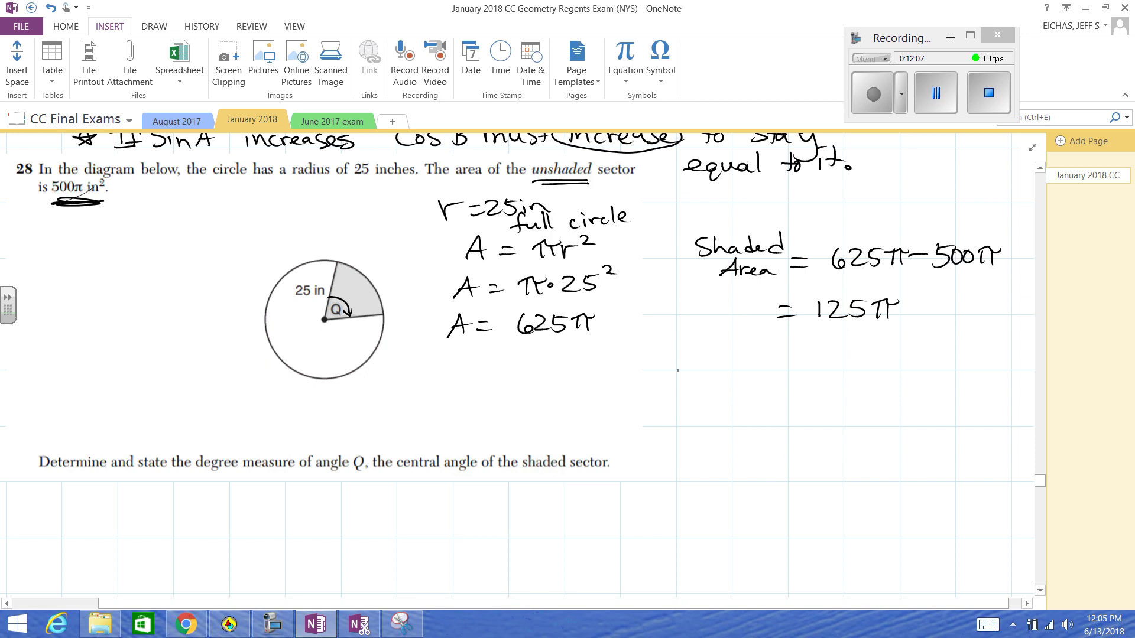
{"action": "mouse_move", "coordinate": [678, 361]}
{"action": "left_mouse_down"}
{"action": "mouse_move", "coordinate": [675, 382]}
{"action": "mouse_move", "coordinate": [697, 380]}
{"action": "left_mouse_up"}
{"action": "left_click_drag", "start_coordinate": [703, 362], "coordinate": [701, 379]}
{"action": "left_click_drag", "start_coordinate": [705, 364], "coordinate": [742, 363]}
{"action": "mouse_move", "coordinate": [729, 365]}
{"action": "left_mouse_down"}
{"action": "mouse_move", "coordinate": [736, 379]}
{"action": "mouse_move", "coordinate": [784, 364]}
{"action": "left_mouse_up"}
{"action": "left_click_drag", "start_coordinate": [765, 371], "coordinate": [786, 370]}
{"action": "left_click_drag", "start_coordinate": [812, 354], "coordinate": [811, 377]}
{"action": "mouse_move", "coordinate": [830, 356]}
{"action": "left_mouse_down"}
{"action": "mouse_move", "coordinate": [832, 375]}
{"action": "mouse_move", "coordinate": [846, 362]}
{"action": "mouse_move", "coordinate": [898, 357]}
{"action": "mouse_move", "coordinate": [904, 372]}
{"action": "left_mouse_up"}
{"action": "mouse_move", "coordinate": [906, 355]}
{"action": "left_mouse_down"}
{"action": "mouse_move", "coordinate": [916, 364]}
{"action": "mouse_move", "coordinate": [905, 371]}
{"action": "left_mouse_up"}
{"action": "left_click_drag", "start_coordinate": [907, 356], "coordinate": [921, 354]}
{"action": "mouse_move", "coordinate": [924, 358]}
{"action": "left_mouse_down"}
{"action": "mouse_move", "coordinate": [936, 353]}
{"action": "mouse_move", "coordinate": [927, 374]}
{"action": "left_mouse_up"}
Divide both sides by π and strike out the π terms.
{"action": "left_click_drag", "start_coordinate": [938, 357], "coordinate": [938, 375]}
{"action": "mouse_move", "coordinate": [856, 384]}
{"action": "left_mouse_down"}
{"action": "mouse_move", "coordinate": [941, 383]}
{"action": "mouse_move", "coordinate": [896, 405]}
{"action": "left_mouse_up"}
{"action": "left_click_drag", "start_coordinate": [905, 390], "coordinate": [904, 406]}
{"action": "mouse_move", "coordinate": [669, 388]}
{"action": "left_mouse_down"}
{"action": "mouse_move", "coordinate": [744, 385]}
{"action": "mouse_move", "coordinate": [709, 409]}
{"action": "left_mouse_up"}
{"action": "left_click_drag", "start_coordinate": [720, 395], "coordinate": [720, 409]}
{"action": "left_click_drag", "start_coordinate": [736, 360], "coordinate": [725, 384]}
{"action": "left_click_drag", "start_coordinate": [723, 391], "coordinate": [708, 404]}
{"action": "left_click_drag", "start_coordinate": [908, 392], "coordinate": [893, 410]}
{"action": "left_click_drag", "start_coordinate": [943, 350], "coordinate": [929, 370]}
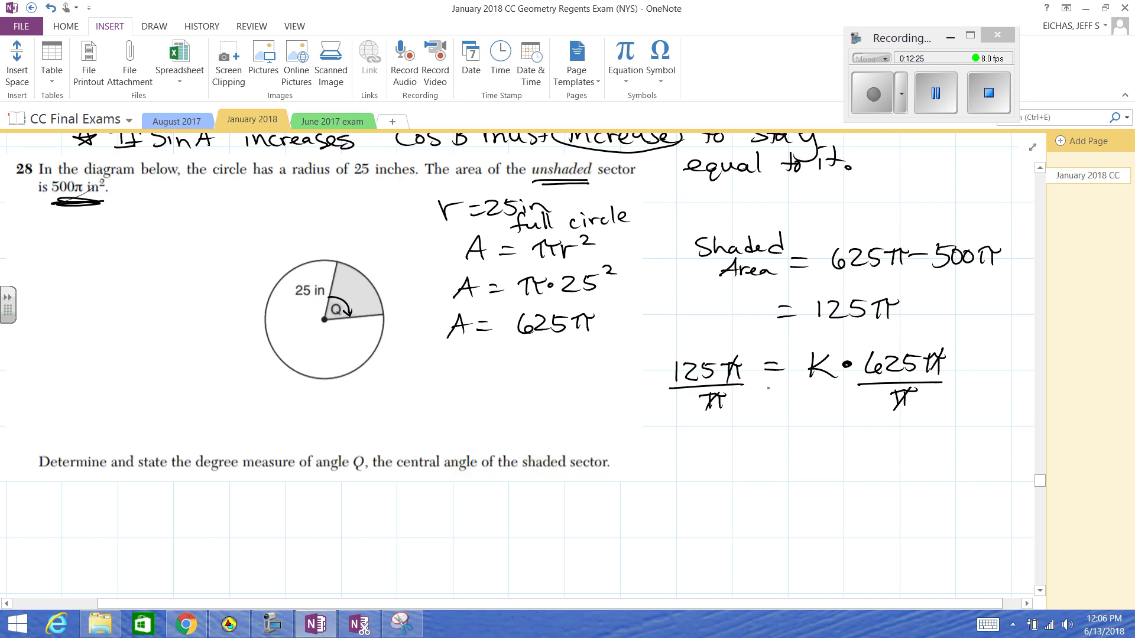
Write 125/625 = K·625/625, dividing both sides of the equation by 625.
{"action": "left_click_drag", "start_coordinate": [758, 431], "coordinate": [773, 431]}
{"action": "left_click_drag", "start_coordinate": [761, 440], "coordinate": [814, 442]}
{"action": "mouse_move", "coordinate": [831, 422]}
{"action": "left_mouse_down"}
{"action": "mouse_move", "coordinate": [830, 440]}
{"action": "mouse_move", "coordinate": [840, 432]}
{"action": "left_mouse_up"}
{"action": "left_click_drag", "start_coordinate": [858, 422], "coordinate": [855, 433]}
{"action": "left_click_drag", "start_coordinate": [868, 426], "coordinate": [885, 439]}
{"action": "left_click_drag", "start_coordinate": [886, 422], "coordinate": [898, 422]}
{"action": "mouse_move", "coordinate": [680, 427]}
{"action": "left_mouse_down"}
{"action": "mouse_move", "coordinate": [678, 443]}
{"action": "mouse_move", "coordinate": [702, 443]}
{"action": "left_mouse_up"}
{"action": "left_click_drag", "start_coordinate": [706, 430], "coordinate": [706, 446]}
{"action": "left_click_drag", "start_coordinate": [708, 430], "coordinate": [720, 430]}
{"action": "mouse_move", "coordinate": [820, 453]}
{"action": "left_mouse_down"}
{"action": "mouse_move", "coordinate": [910, 444]}
{"action": "mouse_move", "coordinate": [863, 470]}
{"action": "left_mouse_up"}
{"action": "left_click_drag", "start_coordinate": [868, 456], "coordinate": [876, 470]}
{"action": "left_click_drag", "start_coordinate": [887, 452], "coordinate": [895, 452]}
{"action": "left_click_drag", "start_coordinate": [668, 456], "coordinate": [734, 449]}
{"action": "left_click_drag", "start_coordinate": [698, 455], "coordinate": [701, 469]}
{"action": "left_click_drag", "start_coordinate": [707, 460], "coordinate": [723, 472]}
{"action": "left_click_drag", "start_coordinate": [724, 459], "coordinate": [737, 458]}
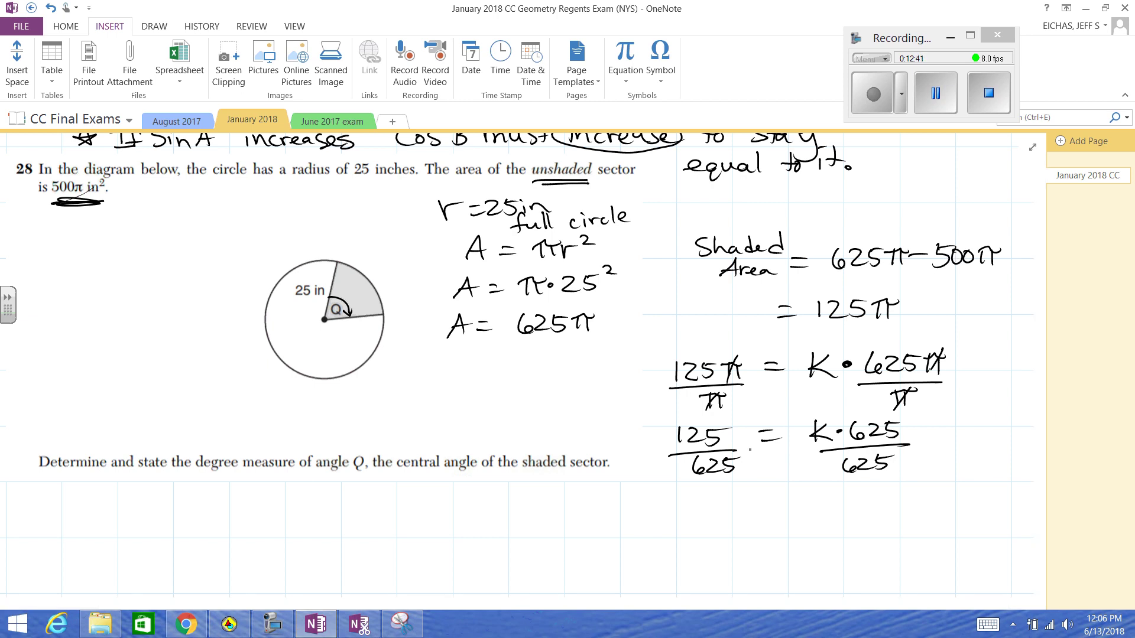
Write the result 1/5 = K on the next line.
{"action": "left_click_drag", "start_coordinate": [748, 501], "coordinate": [766, 500]}
{"action": "left_click_drag", "start_coordinate": [750, 511], "coordinate": [767, 510]}
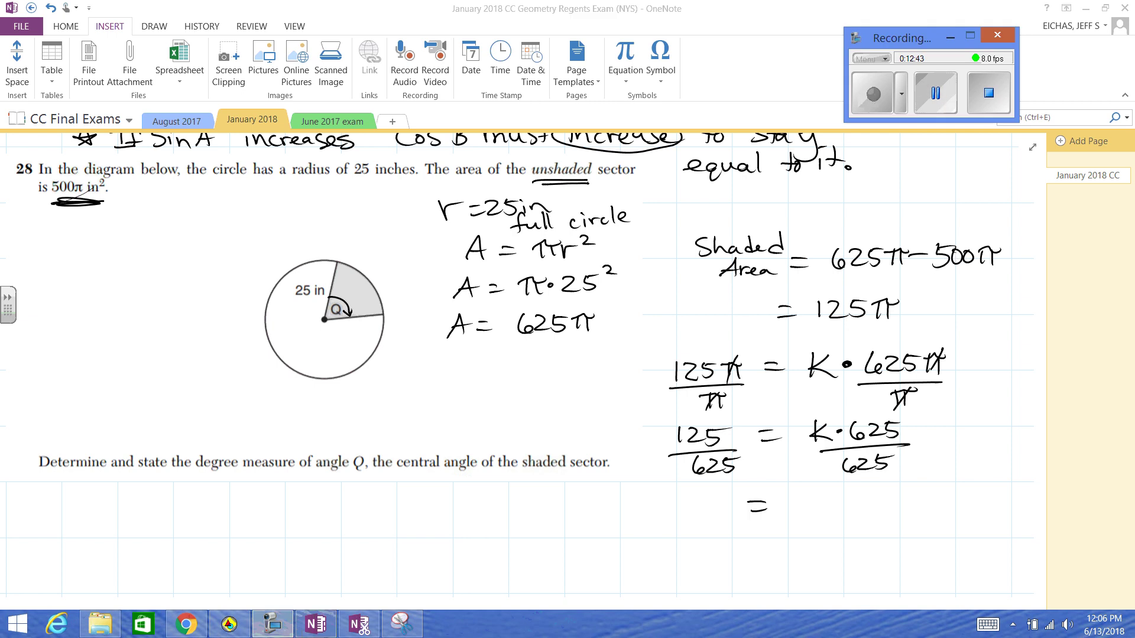
{"action": "left_click_drag", "start_coordinate": [709, 486], "coordinate": [727, 506]}
{"action": "mouse_move", "coordinate": [705, 510]}
{"action": "left_mouse_down"}
{"action": "mouse_move", "coordinate": [704, 528]}
{"action": "mouse_move", "coordinate": [721, 509]}
{"action": "mouse_move", "coordinate": [802, 516]}
{"action": "left_mouse_up"}
Write '1/5 of a full circle is 1/5' on the grid below.
{"action": "left_click", "coordinate": [1040, 590]}
{"action": "mouse_move", "coordinate": [403, 456]}
{"action": "left_mouse_down"}
{"action": "mouse_move", "coordinate": [404, 474]}
{"action": "mouse_move", "coordinate": [419, 476]}
{"action": "left_mouse_up"}
{"action": "mouse_move", "coordinate": [402, 486]}
{"action": "left_mouse_down"}
{"action": "mouse_move", "coordinate": [401, 503]}
{"action": "mouse_move", "coordinate": [417, 484]}
{"action": "mouse_move", "coordinate": [455, 479]}
{"action": "left_mouse_up"}
{"action": "mouse_move", "coordinate": [471, 464]}
{"action": "left_mouse_down"}
{"action": "mouse_move", "coordinate": [463, 486]}
{"action": "mouse_move", "coordinate": [553, 480]}
{"action": "left_mouse_up"}
{"action": "left_click_drag", "start_coordinate": [553, 473], "coordinate": [598, 477]}
{"action": "mouse_move", "coordinate": [606, 458]}
{"action": "left_mouse_down"}
{"action": "mouse_move", "coordinate": [605, 478]}
{"action": "mouse_move", "coordinate": [643, 477]}
{"action": "left_mouse_up"}
{"action": "left_click_drag", "start_coordinate": [651, 467], "coordinate": [687, 475]}
{"action": "mouse_move", "coordinate": [697, 453]}
{"action": "left_mouse_down"}
{"action": "mouse_move", "coordinate": [699, 475]}
{"action": "mouse_move", "coordinate": [749, 473]}
{"action": "left_mouse_up"}
{"action": "left_click_drag", "start_coordinate": [747, 455], "coordinate": [748, 456]}
{"action": "left_click_drag", "start_coordinate": [770, 458], "coordinate": [756, 474]}
{"action": "mouse_move", "coordinate": [421, 505]}
{"action": "left_mouse_down"}
{"action": "mouse_move", "coordinate": [420, 521]}
{"action": "mouse_move", "coordinate": [444, 517]}
{"action": "left_mouse_up"}
{"action": "mouse_move", "coordinate": [421, 525]}
{"action": "left_mouse_down"}
{"action": "mouse_move", "coordinate": [416, 536]}
{"action": "mouse_move", "coordinate": [440, 520]}
{"action": "mouse_move", "coordinate": [480, 515]}
{"action": "mouse_move", "coordinate": [472, 530]}
{"action": "mouse_move", "coordinate": [492, 521]}
{"action": "left_mouse_up"}
Multiply 1/5 by 360, correct the product from 75 to 72°, and box it.
{"action": "left_click_drag", "start_coordinate": [517, 511], "coordinate": [526, 519]}
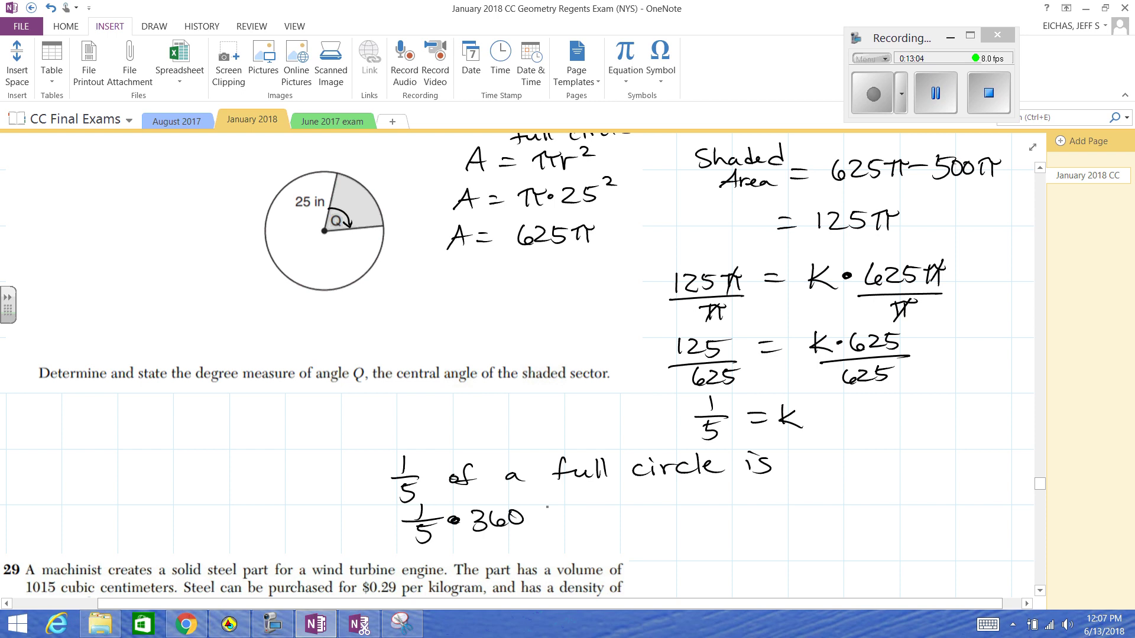
{"action": "left_click_drag", "start_coordinate": [545, 508], "coordinate": [559, 510]}
{"action": "left_click_drag", "start_coordinate": [547, 519], "coordinate": [565, 518]}
{"action": "mouse_move", "coordinate": [575, 508]}
{"action": "left_mouse_down"}
{"action": "mouse_move", "coordinate": [595, 506]}
{"action": "mouse_move", "coordinate": [589, 526]}
{"action": "left_mouse_up"}
{"action": "mouse_move", "coordinate": [604, 507]}
{"action": "left_mouse_down"}
{"action": "mouse_move", "coordinate": [601, 526]}
{"action": "mouse_move", "coordinate": [620, 505]}
{"action": "mouse_move", "coordinate": [609, 523]}
{"action": "mouse_move", "coordinate": [702, 524]}
{"action": "mouse_move", "coordinate": [703, 504]}
{"action": "left_mouse_up"}
{"action": "mouse_move", "coordinate": [629, 490]}
{"action": "left_mouse_down"}
{"action": "mouse_move", "coordinate": [730, 492]}
{"action": "mouse_move", "coordinate": [711, 539]}
{"action": "mouse_move", "coordinate": [728, 487]}
{"action": "left_mouse_up"}
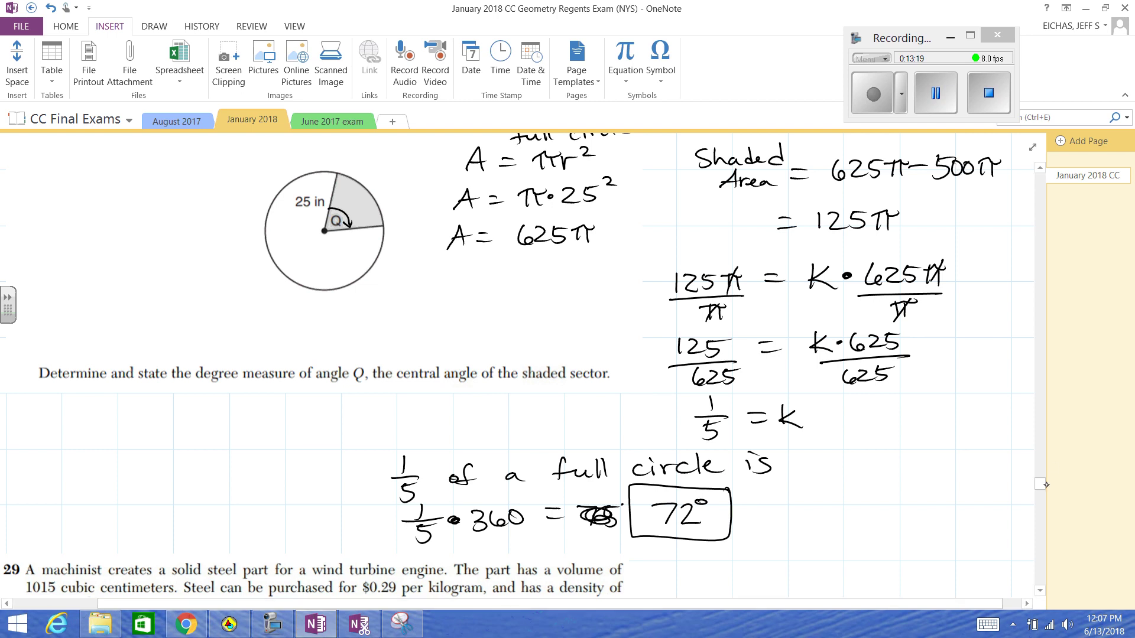
{"action": "left_click_drag", "start_coordinate": [1039, 489], "coordinate": [1044, 501]}
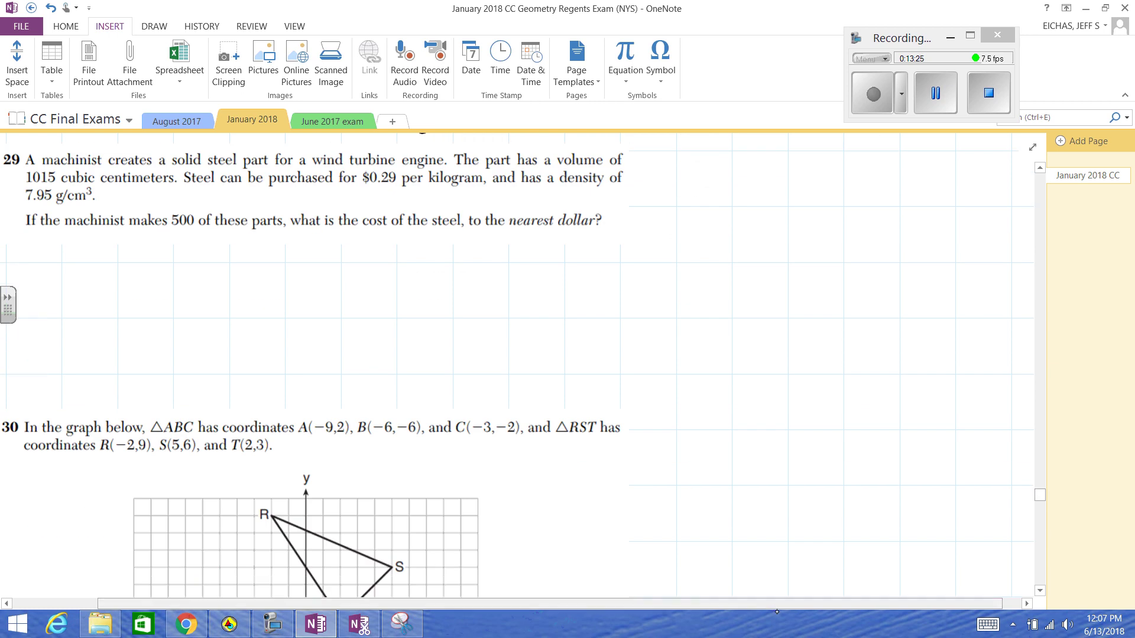
Underline kilogram, 1015 cubic centimeters and the density in question 29, adding working space below.
{"action": "scroll", "coordinate": [1044, 501], "scroll_direction": "left", "scroll_amount": 3}
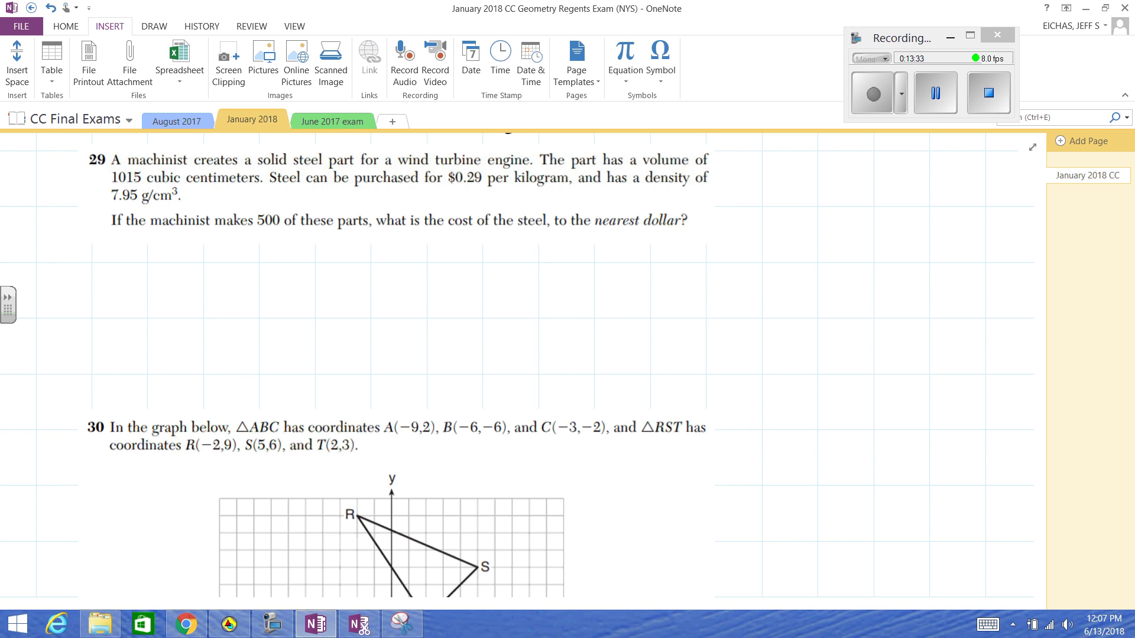
{"action": "mouse_move", "coordinate": [156, 185]}
{"action": "left_mouse_down"}
{"action": "mouse_move", "coordinate": [164, 206]}
{"action": "mouse_move", "coordinate": [177, 187]}
{"action": "left_mouse_up"}
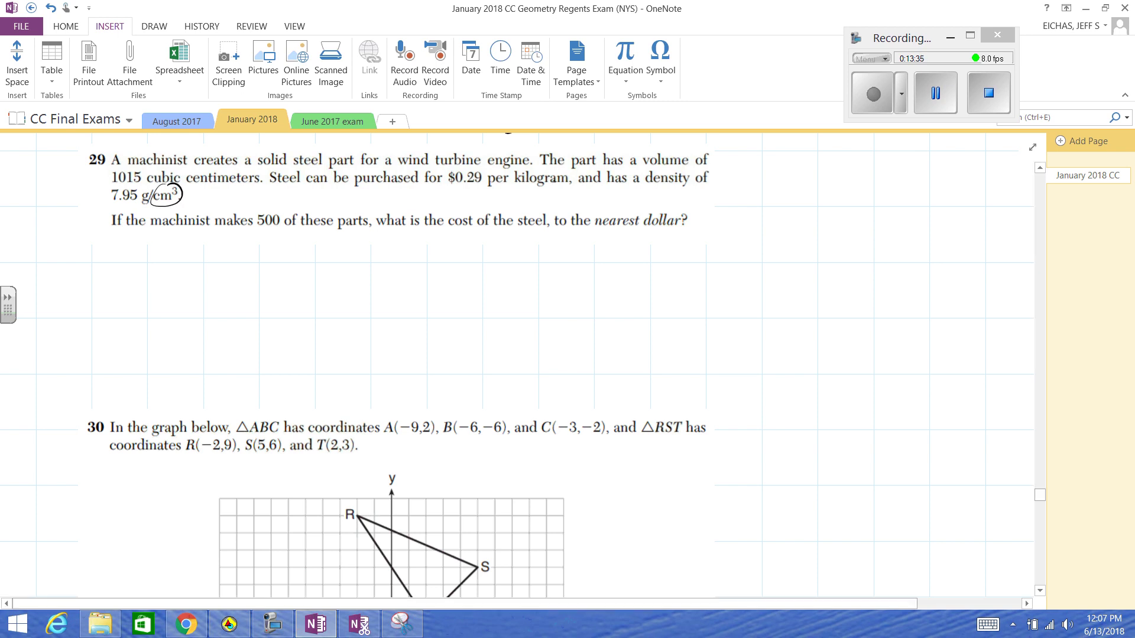
{"action": "mouse_move", "coordinate": [519, 186]}
{"action": "left_mouse_down"}
{"action": "mouse_move", "coordinate": [561, 191]}
{"action": "mouse_move", "coordinate": [563, 177]}
{"action": "left_mouse_up"}
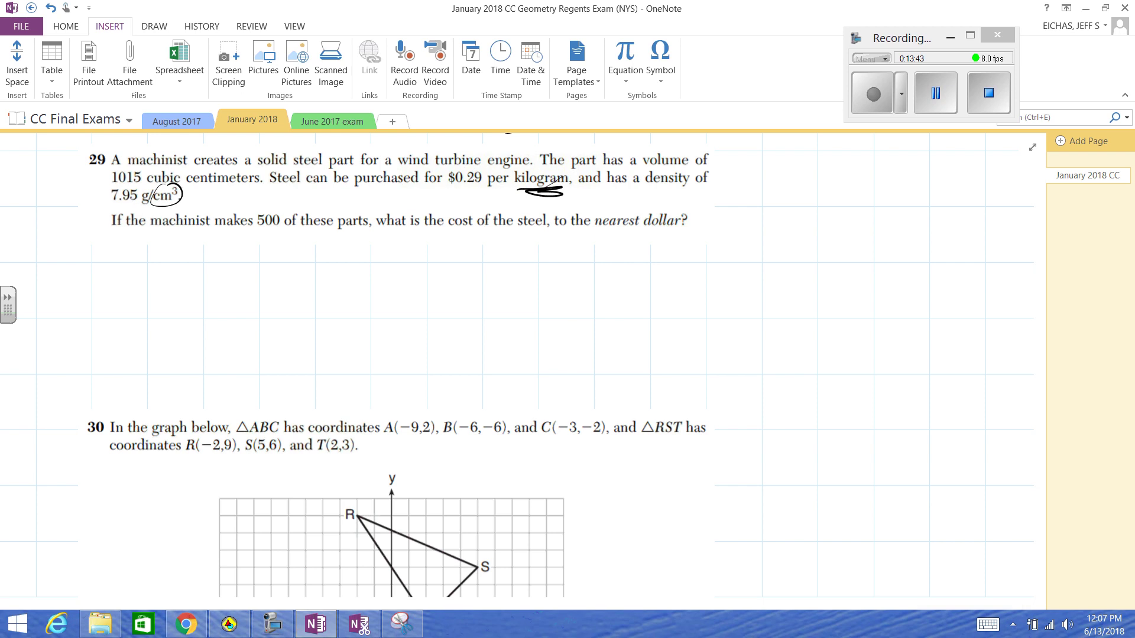
{"action": "left_click", "coordinate": [17, 62]}
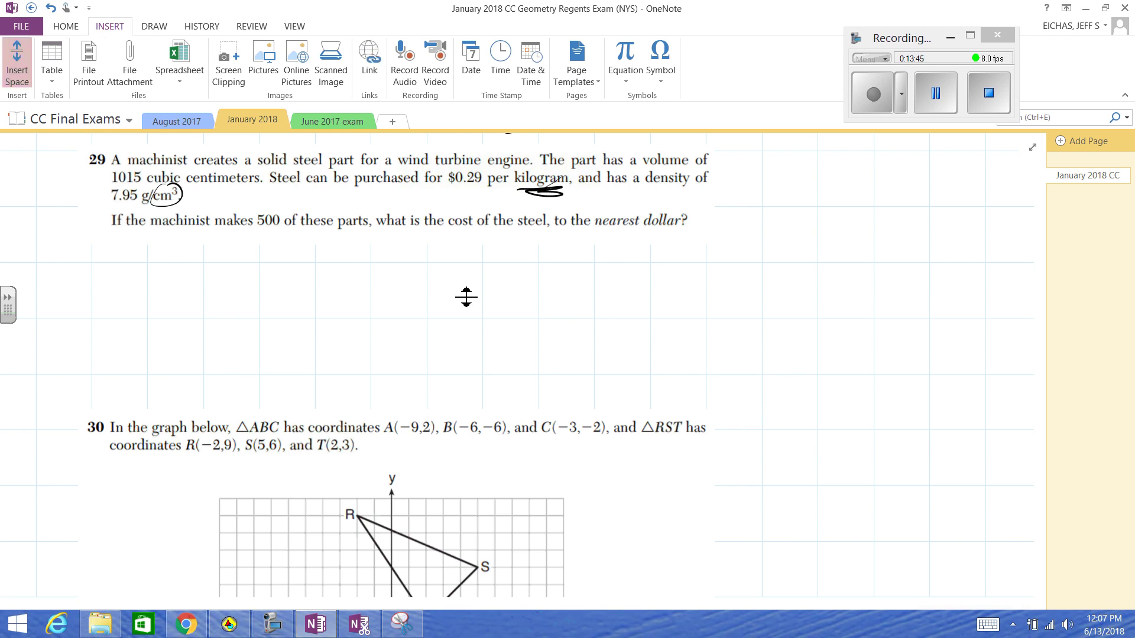
{"action": "left_click_drag", "start_coordinate": [542, 313], "coordinate": [551, 542]}
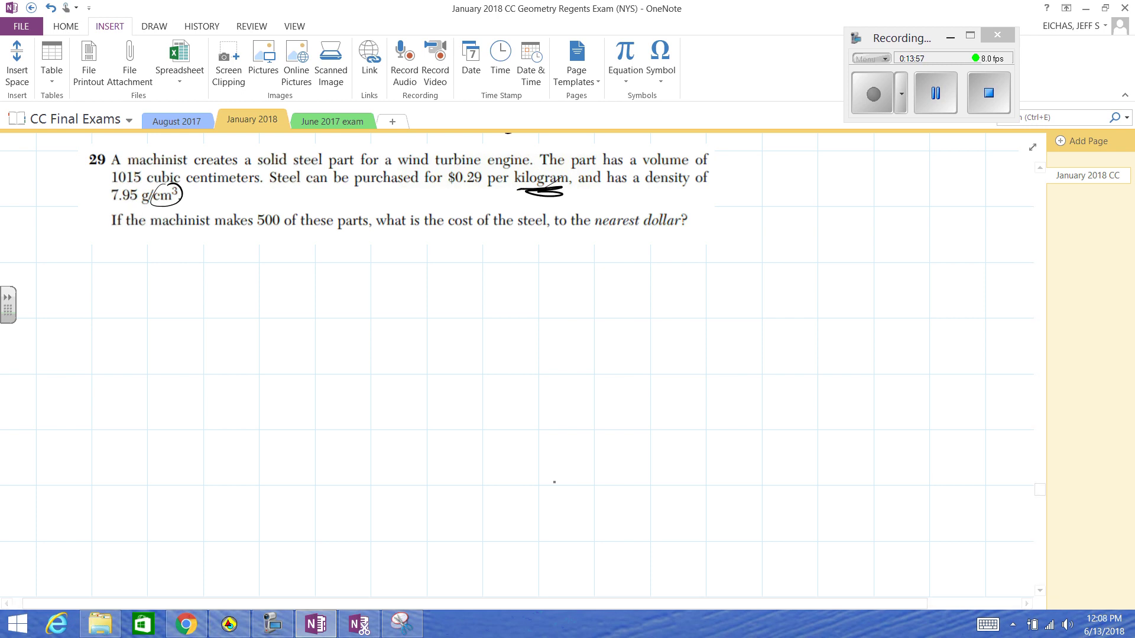
{"action": "left_click_drag", "start_coordinate": [643, 169], "coordinate": [701, 173]}
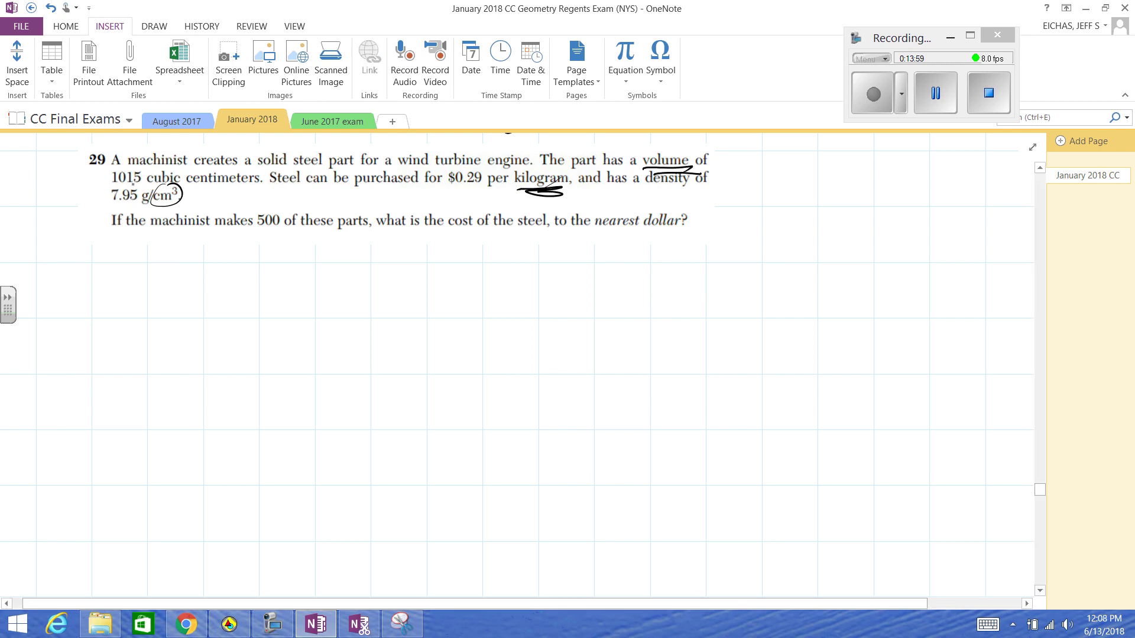
{"action": "mouse_move", "coordinate": [113, 186]}
{"action": "left_mouse_down"}
{"action": "mouse_move", "coordinate": [248, 188]}
{"action": "mouse_move", "coordinate": [241, 195]}
{"action": "left_mouse_up"}
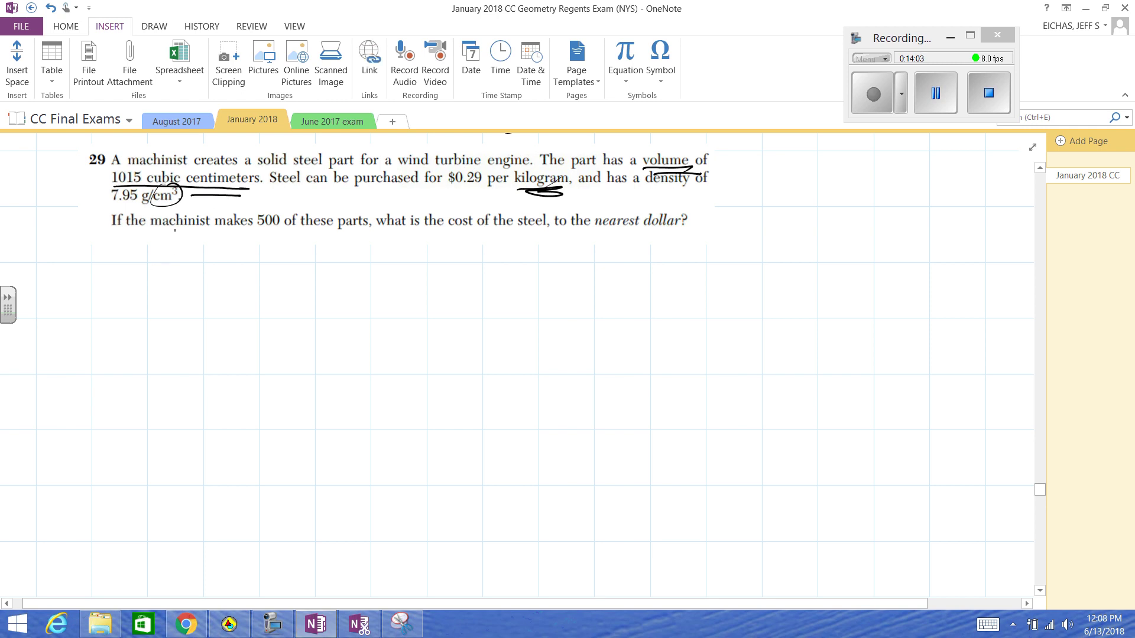
{"action": "scroll", "coordinate": [212, 253], "scroll_direction": "down", "scroll_amount": 1}
Write the proportion 1015 cm³ over x grams = below the question.
{"action": "mouse_move", "coordinate": [195, 249]}
{"action": "left_mouse_down"}
{"action": "mouse_move", "coordinate": [195, 265]}
{"action": "mouse_move", "coordinate": [208, 251]}
{"action": "left_mouse_up"}
{"action": "left_click_drag", "start_coordinate": [218, 248], "coordinate": [220, 264]}
{"action": "mouse_move", "coordinate": [225, 250]}
{"action": "left_mouse_down"}
{"action": "mouse_move", "coordinate": [255, 264]}
{"action": "mouse_move", "coordinate": [285, 255]}
{"action": "left_mouse_up"}
{"action": "left_click_drag", "start_coordinate": [168, 276], "coordinate": [317, 271]}
{"action": "left_click_drag", "start_coordinate": [203, 284], "coordinate": [228, 299]}
{"action": "mouse_move", "coordinate": [227, 284]}
{"action": "left_mouse_down"}
{"action": "mouse_move", "coordinate": [203, 300]}
{"action": "mouse_move", "coordinate": [263, 294]}
{"action": "mouse_move", "coordinate": [250, 307]}
{"action": "left_mouse_up"}
{"action": "mouse_move", "coordinate": [265, 286]}
{"action": "left_mouse_down"}
{"action": "mouse_move", "coordinate": [317, 295]}
{"action": "mouse_move", "coordinate": [362, 267]}
{"action": "left_mouse_up"}
{"action": "left_click_drag", "start_coordinate": [349, 276], "coordinate": [493, 274]}
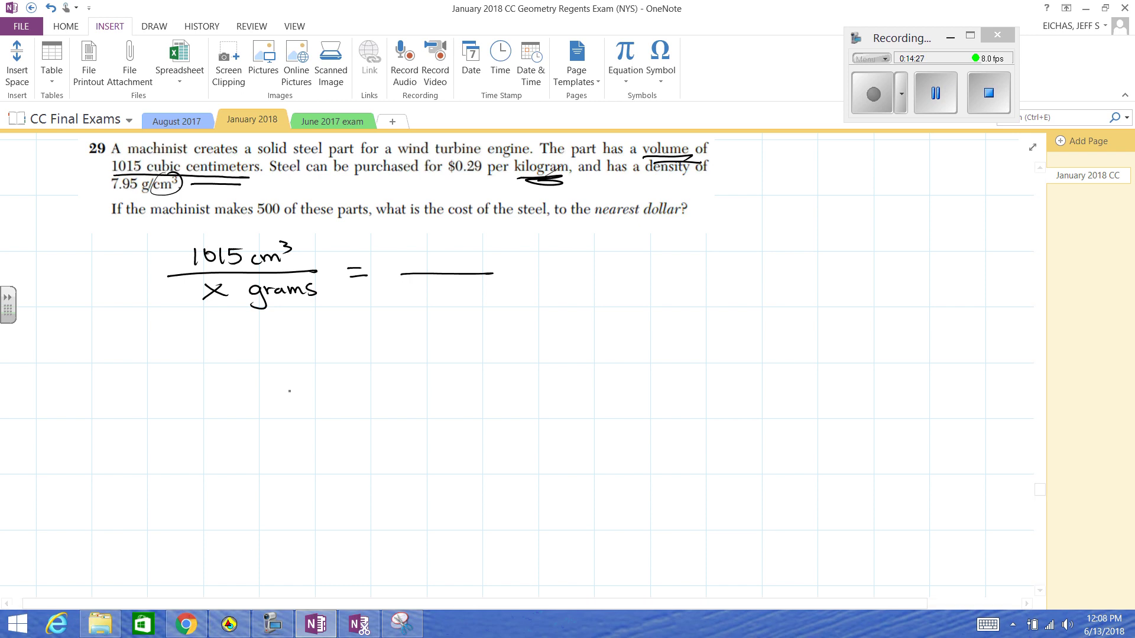
Complete the first proportion's right side as 1 cm³ over 7.95 g.
{"action": "left_click", "coordinate": [556, 616]}
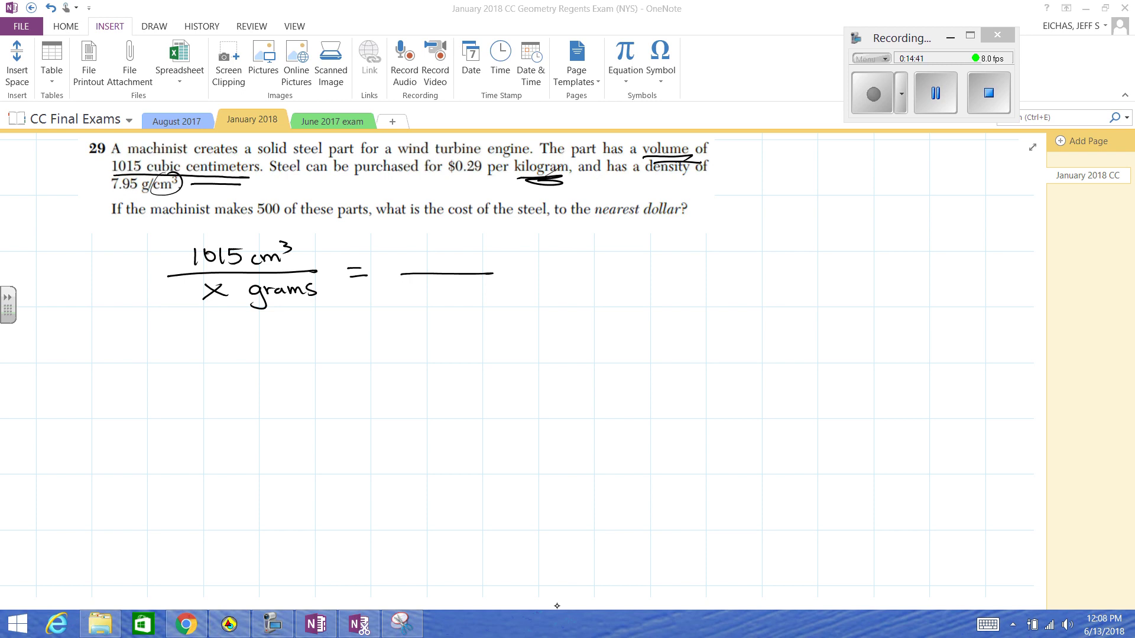
{"action": "left_click", "coordinate": [420, 296]}
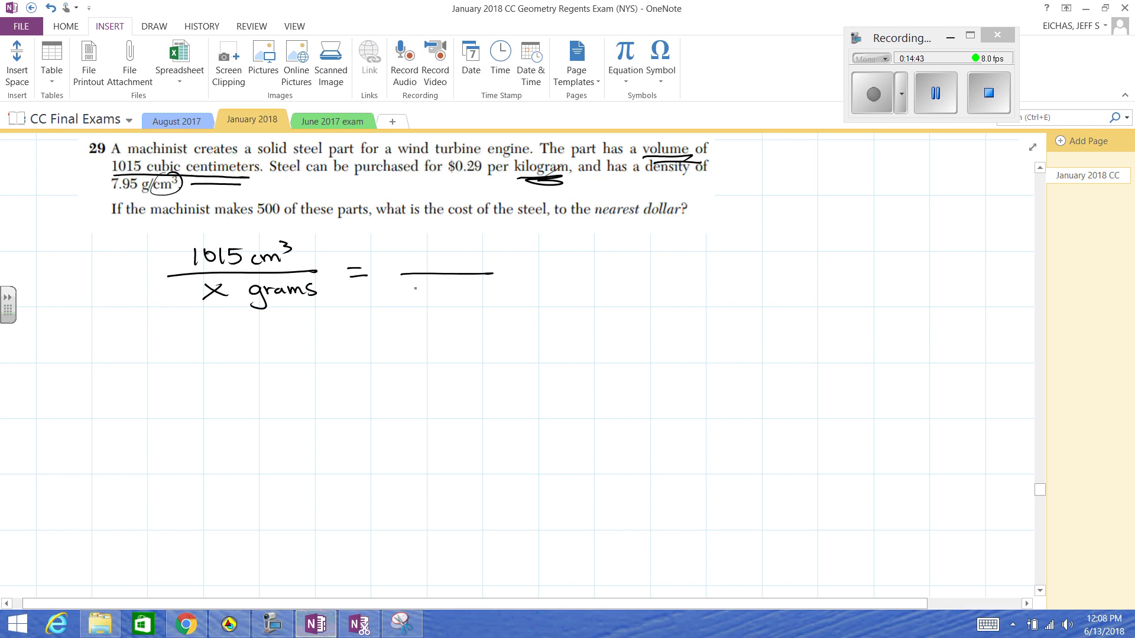
{"action": "mouse_move", "coordinate": [409, 285]}
{"action": "left_mouse_down"}
{"action": "mouse_move", "coordinate": [417, 299]}
{"action": "mouse_move", "coordinate": [444, 288]}
{"action": "mouse_move", "coordinate": [447, 300]}
{"action": "left_mouse_up"}
{"action": "left_click", "coordinate": [425, 297]}
{"action": "mouse_move", "coordinate": [448, 285]}
{"action": "left_mouse_down"}
{"action": "mouse_move", "coordinate": [462, 285]}
{"action": "mouse_move", "coordinate": [454, 308]}
{"action": "left_mouse_up"}
{"action": "mouse_move", "coordinate": [430, 249]}
{"action": "left_mouse_down"}
{"action": "mouse_move", "coordinate": [431, 271]}
{"action": "mouse_move", "coordinate": [443, 270]}
{"action": "left_mouse_up"}
{"action": "left_click_drag", "start_coordinate": [454, 270], "coordinate": [470, 270]}
{"action": "left_click_drag", "start_coordinate": [471, 247], "coordinate": [471, 269]}
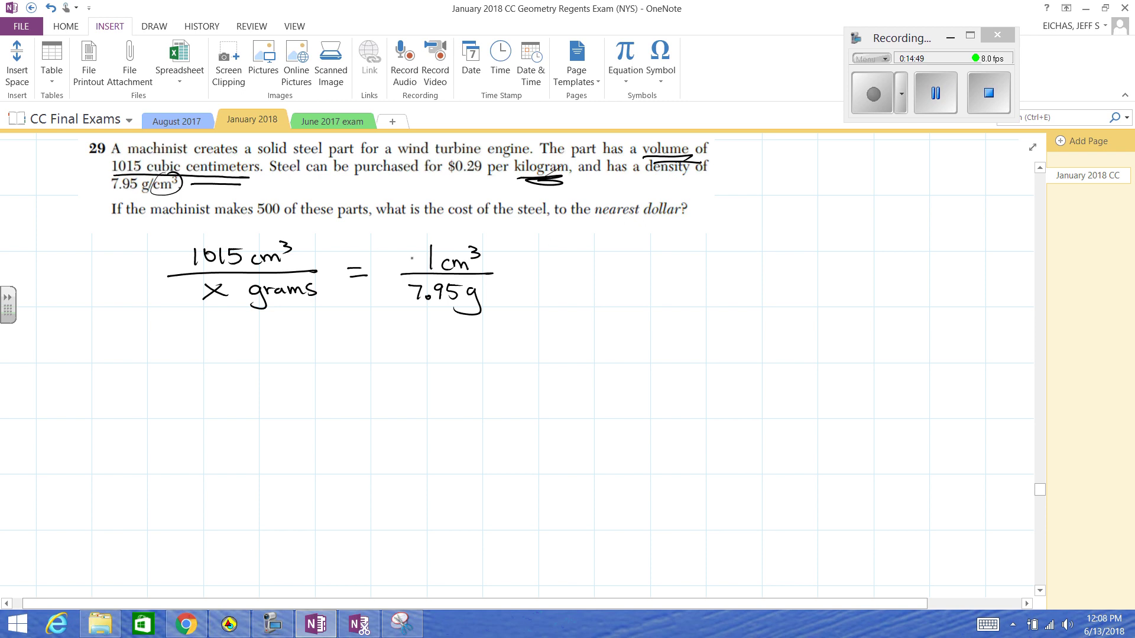
Rewrite the proportion starting with x gram over 1015 cm³ =.
{"action": "mouse_move", "coordinate": [225, 351]}
{"action": "left_mouse_down"}
{"action": "mouse_move", "coordinate": [239, 369]}
{"action": "mouse_move", "coordinate": [226, 369]}
{"action": "left_mouse_up"}
{"action": "left_click_drag", "start_coordinate": [275, 357], "coordinate": [269, 383]}
{"action": "left_click_drag", "start_coordinate": [276, 366], "coordinate": [286, 359]}
{"action": "left_click_drag", "start_coordinate": [294, 358], "coordinate": [317, 364]}
{"action": "left_click_drag", "start_coordinate": [201, 379], "coordinate": [337, 374]}
{"action": "mouse_move", "coordinate": [208, 391]}
{"action": "left_mouse_down"}
{"action": "mouse_move", "coordinate": [210, 414]}
{"action": "mouse_move", "coordinate": [223, 399]}
{"action": "mouse_move", "coordinate": [238, 411]}
{"action": "left_mouse_up"}
{"action": "left_click_drag", "start_coordinate": [244, 396], "coordinate": [242, 408]}
{"action": "left_click_drag", "start_coordinate": [248, 394], "coordinate": [259, 393]}
{"action": "mouse_move", "coordinate": [273, 398]}
{"action": "left_mouse_down"}
{"action": "mouse_move", "coordinate": [264, 407]}
{"action": "mouse_move", "coordinate": [293, 408]}
{"action": "mouse_move", "coordinate": [296, 396]}
{"action": "left_mouse_up"}
{"action": "left_click_drag", "start_coordinate": [355, 372], "coordinate": [373, 373]}
{"action": "left_click_drag", "start_coordinate": [356, 384], "coordinate": [379, 384]}
Add 7.95 g over 1 cm³ as the right-hand fraction.
{"action": "left_click", "coordinate": [445, 366]}
{"action": "mouse_move", "coordinate": [425, 352]}
{"action": "left_mouse_down"}
{"action": "mouse_move", "coordinate": [437, 370]}
{"action": "mouse_move", "coordinate": [473, 367]}
{"action": "left_mouse_up"}
{"action": "mouse_move", "coordinate": [473, 352]}
{"action": "left_mouse_down"}
{"action": "mouse_move", "coordinate": [485, 352]}
{"action": "mouse_move", "coordinate": [483, 381]}
{"action": "mouse_move", "coordinate": [515, 375]}
{"action": "left_mouse_up"}
{"action": "left_click_drag", "start_coordinate": [448, 383], "coordinate": [446, 406]}
{"action": "mouse_move", "coordinate": [471, 394]}
{"action": "left_mouse_down"}
{"action": "mouse_move", "coordinate": [461, 404]}
{"action": "mouse_move", "coordinate": [495, 406]}
{"action": "mouse_move", "coordinate": [495, 395]}
{"action": "left_mouse_up"}
Cross out the first proportion and mark the cross-multiplication between the fractions.
{"action": "left_click_drag", "start_coordinate": [215, 253], "coordinate": [467, 248]}
{"action": "left_click_drag", "start_coordinate": [204, 295], "coordinate": [492, 287]}
{"action": "left_click_drag", "start_coordinate": [324, 358], "coordinate": [410, 401]}
{"action": "left_click_drag", "start_coordinate": [333, 401], "coordinate": [413, 362]}
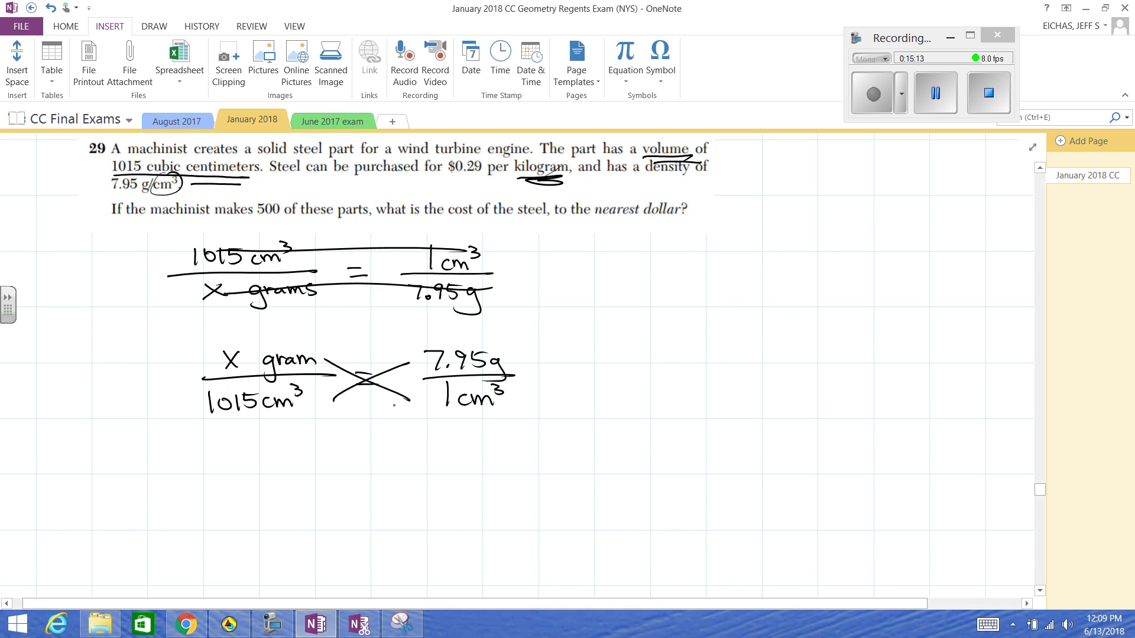
Write x = 8069.25, then restate it as 8069.25 on the line below.
{"action": "mouse_move", "coordinate": [264, 439]}
{"action": "left_mouse_down"}
{"action": "mouse_move", "coordinate": [288, 457]}
{"action": "mouse_move", "coordinate": [265, 458]}
{"action": "left_mouse_up"}
{"action": "mouse_move", "coordinate": [321, 442]}
{"action": "left_mouse_down"}
{"action": "mouse_move", "coordinate": [347, 453]}
{"action": "mouse_move", "coordinate": [380, 435]}
{"action": "left_mouse_up"}
{"action": "mouse_move", "coordinate": [394, 440]}
{"action": "left_mouse_down"}
{"action": "mouse_move", "coordinate": [389, 452]}
{"action": "mouse_move", "coordinate": [393, 439]}
{"action": "left_mouse_up"}
{"action": "mouse_move", "coordinate": [421, 433]}
{"action": "left_mouse_down"}
{"action": "mouse_move", "coordinate": [414, 447]}
{"action": "mouse_move", "coordinate": [469, 452]}
{"action": "left_mouse_up"}
{"action": "left_click", "coordinate": [445, 453]}
{"action": "mouse_move", "coordinate": [473, 435]}
{"action": "left_mouse_down"}
{"action": "mouse_move", "coordinate": [470, 452]}
{"action": "mouse_move", "coordinate": [490, 434]}
{"action": "mouse_move", "coordinate": [501, 465]}
{"action": "mouse_move", "coordinate": [518, 457]}
{"action": "left_mouse_up"}
{"action": "mouse_move", "coordinate": [341, 480]}
{"action": "left_mouse_down"}
{"action": "mouse_move", "coordinate": [331, 491]}
{"action": "mouse_move", "coordinate": [341, 481]}
{"action": "left_mouse_up"}
{"action": "left_click_drag", "start_coordinate": [350, 482], "coordinate": [362, 491]}
{"action": "left_click_drag", "start_coordinate": [387, 477], "coordinate": [385, 493]}
{"action": "left_click_drag", "start_coordinate": [397, 490], "coordinate": [536, 481]}
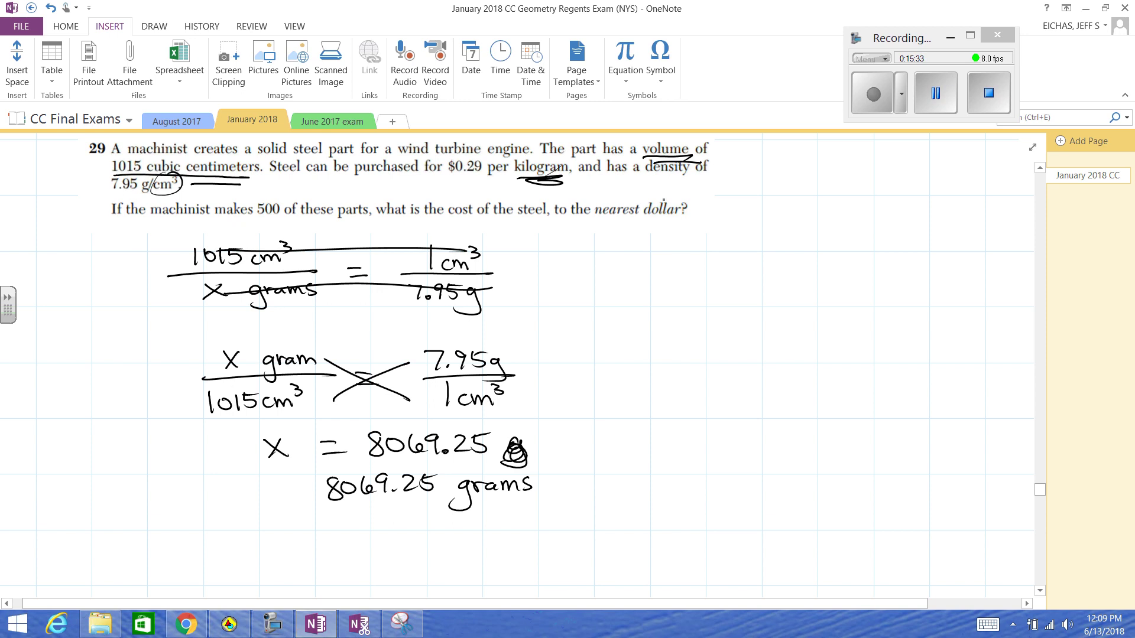
Handwrite the conversion fact 1kg = 1000 grams.
{"action": "mouse_move", "coordinate": [647, 262]}
{"action": "left_mouse_down"}
{"action": "mouse_move", "coordinate": [648, 286]}
{"action": "mouse_move", "coordinate": [660, 286]}
{"action": "left_mouse_up"}
{"action": "mouse_move", "coordinate": [672, 269]}
{"action": "left_mouse_down"}
{"action": "mouse_move", "coordinate": [680, 297]}
{"action": "mouse_move", "coordinate": [734, 271]}
{"action": "mouse_move", "coordinate": [741, 280]}
{"action": "left_mouse_up"}
{"action": "left_click_drag", "start_coordinate": [760, 265], "coordinate": [762, 283]}
{"action": "left_click_drag", "start_coordinate": [778, 270], "coordinate": [784, 271]}
{"action": "left_click_drag", "start_coordinate": [795, 270], "coordinate": [811, 267]}
{"action": "mouse_move", "coordinate": [847, 267]}
{"action": "left_mouse_down"}
{"action": "mouse_move", "coordinate": [833, 289]}
{"action": "mouse_move", "coordinate": [864, 271]}
{"action": "left_mouse_up"}
{"action": "left_click_drag", "start_coordinate": [874, 271], "coordinate": [876, 278]}
{"action": "left_click_drag", "start_coordinate": [876, 277], "coordinate": [902, 279]}
{"action": "left_click_drag", "start_coordinate": [913, 269], "coordinate": [912, 279]}
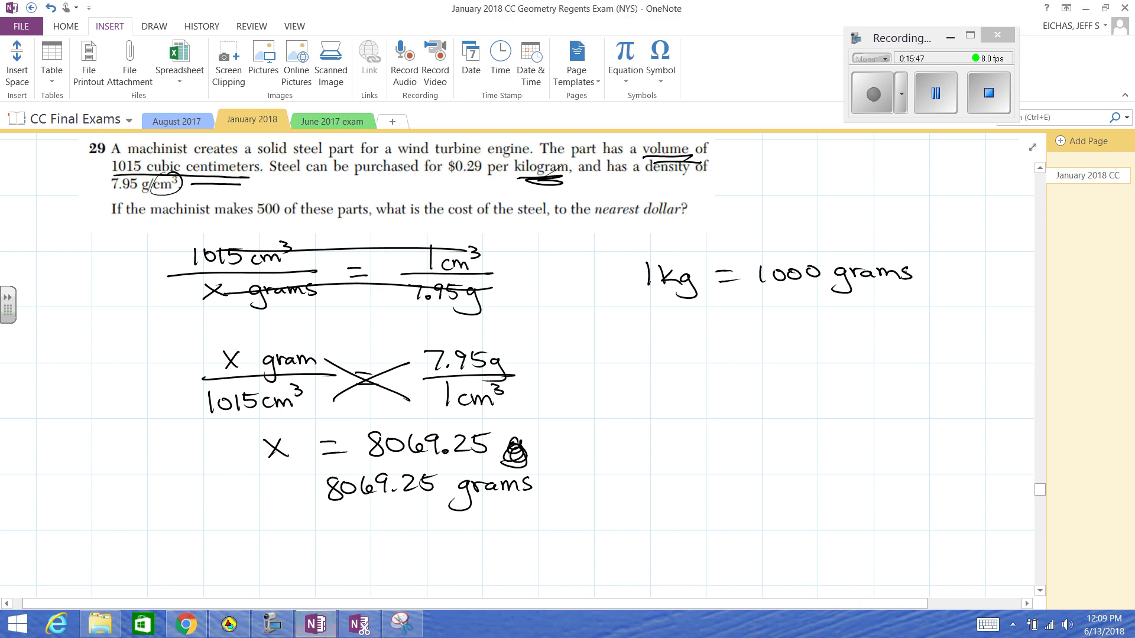
Write the proportion 8069.25 grams / y kg = 1000 gram / 1 kg and mark the cross-multiplication.
{"action": "mouse_move", "coordinate": [669, 318]}
{"action": "left_mouse_down"}
{"action": "mouse_move", "coordinate": [655, 319]}
{"action": "mouse_move", "coordinate": [681, 329]}
{"action": "left_mouse_up"}
{"action": "left_click_drag", "start_coordinate": [705, 319], "coordinate": [704, 335]}
{"action": "left_click_drag", "start_coordinate": [712, 334], "coordinate": [734, 333]}
{"action": "mouse_move", "coordinate": [744, 317]}
{"action": "left_mouse_down"}
{"action": "mouse_move", "coordinate": [735, 332]}
{"action": "mouse_move", "coordinate": [747, 317]}
{"action": "left_mouse_up"}
{"action": "mouse_move", "coordinate": [767, 319]}
{"action": "left_mouse_down"}
{"action": "mouse_move", "coordinate": [752, 346]}
{"action": "mouse_move", "coordinate": [812, 327]}
{"action": "left_mouse_up"}
{"action": "mouse_move", "coordinate": [643, 338]}
{"action": "left_mouse_down"}
{"action": "mouse_move", "coordinate": [827, 337]}
{"action": "mouse_move", "coordinate": [830, 325]}
{"action": "left_mouse_up"}
{"action": "mouse_move", "coordinate": [696, 353]}
{"action": "left_mouse_down"}
{"action": "mouse_move", "coordinate": [717, 369]}
{"action": "mouse_move", "coordinate": [709, 385]}
{"action": "mouse_move", "coordinate": [718, 367]}
{"action": "left_mouse_up"}
{"action": "mouse_move", "coordinate": [711, 364]}
{"action": "left_mouse_down"}
{"action": "mouse_move", "coordinate": [726, 386]}
{"action": "mouse_move", "coordinate": [694, 381]}
{"action": "left_mouse_up"}
{"action": "left_click_drag", "start_coordinate": [758, 349], "coordinate": [758, 368]}
{"action": "left_click_drag", "start_coordinate": [771, 355], "coordinate": [762, 383]}
{"action": "left_click_drag", "start_coordinate": [844, 335], "coordinate": [876, 343]}
{"action": "left_click_drag", "start_coordinate": [894, 332], "coordinate": [999, 331]}
{"action": "left_click_drag", "start_coordinate": [913, 311], "coordinate": [913, 326]}
{"action": "mouse_move", "coordinate": [928, 314]}
{"action": "left_mouse_down"}
{"action": "mouse_move", "coordinate": [959, 314]}
{"action": "mouse_move", "coordinate": [973, 329]}
{"action": "left_mouse_up"}
{"action": "left_click_drag", "start_coordinate": [990, 316], "coordinate": [1031, 324]}
{"action": "mouse_move", "coordinate": [940, 342]}
{"action": "left_mouse_down"}
{"action": "mouse_move", "coordinate": [940, 361]}
{"action": "mouse_move", "coordinate": [962, 358]}
{"action": "left_mouse_up"}
{"action": "left_click_drag", "start_coordinate": [974, 342], "coordinate": [976, 368]}
{"action": "left_click_drag", "start_coordinate": [827, 361], "coordinate": [896, 317]}
{"action": "left_click_drag", "start_coordinate": [827, 317], "coordinate": [915, 349]}
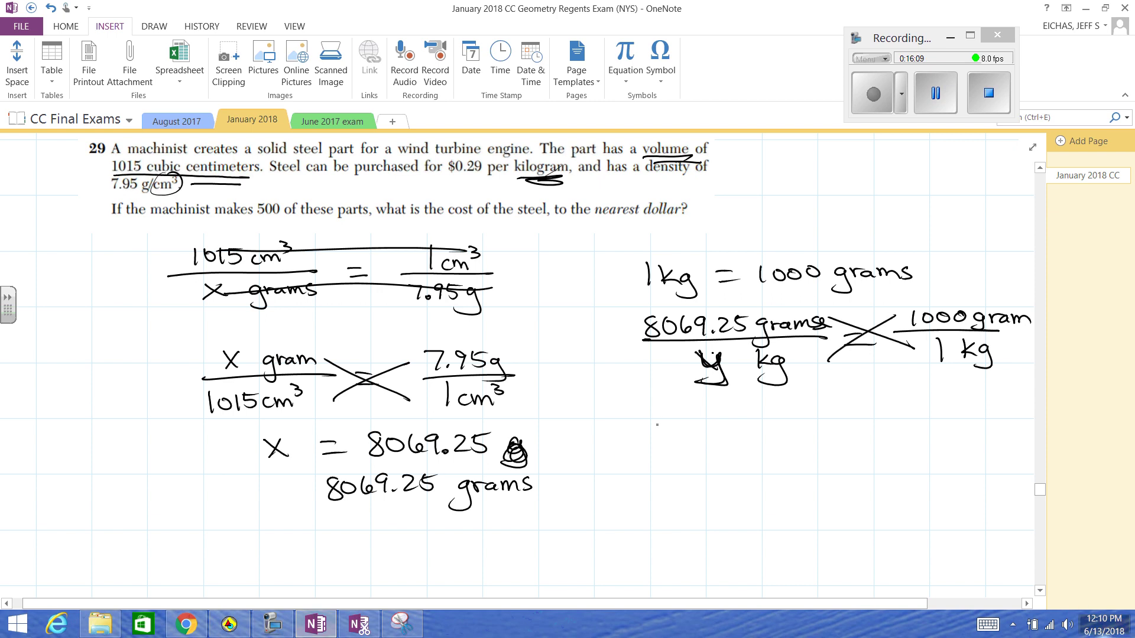
Write 1000y = 8069.25 and divide both sides by 1000.
{"action": "left_click_drag", "start_coordinate": [662, 419], "coordinate": [661, 438]}
{"action": "left_click_drag", "start_coordinate": [680, 421], "coordinate": [700, 421]}
{"action": "mouse_move", "coordinate": [717, 418]}
{"action": "left_mouse_down"}
{"action": "mouse_move", "coordinate": [757, 419]}
{"action": "mouse_move", "coordinate": [743, 450]}
{"action": "left_mouse_up"}
{"action": "left_click_drag", "start_coordinate": [785, 417], "coordinate": [802, 418]}
{"action": "mouse_move", "coordinate": [786, 427]}
{"action": "left_mouse_down"}
{"action": "mouse_move", "coordinate": [862, 410]}
{"action": "mouse_move", "coordinate": [867, 421]}
{"action": "left_mouse_up"}
{"action": "mouse_move", "coordinate": [878, 408]}
{"action": "left_mouse_down"}
{"action": "mouse_move", "coordinate": [886, 427]}
{"action": "mouse_move", "coordinate": [931, 428]}
{"action": "left_mouse_up"}
{"action": "left_click", "coordinate": [901, 427]}
{"action": "left_click_drag", "start_coordinate": [934, 411], "coordinate": [962, 407]}
{"action": "left_click_drag", "start_coordinate": [636, 447], "coordinate": [774, 442]}
{"action": "left_click", "coordinate": [699, 453]}
{"action": "left_click_drag", "start_coordinate": [699, 454], "coordinate": [695, 467]}
{"action": "left_click_drag", "start_coordinate": [711, 458], "coordinate": [726, 458]}
{"action": "left_click_drag", "start_coordinate": [743, 456], "coordinate": [743, 457]}
{"action": "left_click_drag", "start_coordinate": [814, 442], "coordinate": [956, 438]}
{"action": "left_click_drag", "start_coordinate": [851, 447], "coordinate": [844, 465]}
{"action": "left_click_drag", "start_coordinate": [862, 454], "coordinate": [895, 451]}
Write the result y = 8.06925 and note it as 8.06925 kg.
{"action": "left_click_drag", "start_coordinate": [748, 485], "coordinate": [743, 521]}
{"action": "left_click_drag", "start_coordinate": [775, 490], "coordinate": [798, 497]}
{"action": "mouse_move", "coordinate": [815, 485]}
{"action": "left_mouse_down"}
{"action": "mouse_move", "coordinate": [827, 488]}
{"action": "mouse_move", "coordinate": [820, 504]}
{"action": "mouse_move", "coordinate": [851, 490]}
{"action": "mouse_move", "coordinate": [911, 501]}
{"action": "left_mouse_up"}
{"action": "left_click", "coordinate": [833, 502]}
{"action": "left_click", "coordinate": [895, 490]}
{"action": "left_click_drag", "start_coordinate": [913, 485], "coordinate": [932, 483]}
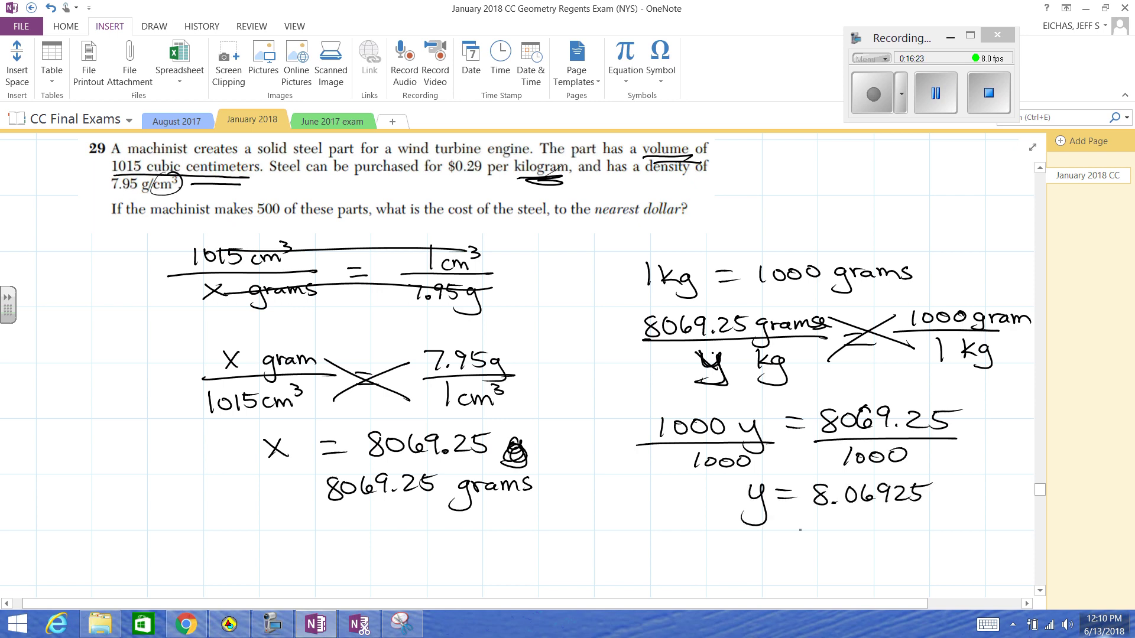
{"action": "left_click_drag", "start_coordinate": [811, 519], "coordinate": [864, 539]}
{"action": "left_click", "coordinate": [816, 539]}
{"action": "left_click_drag", "start_coordinate": [871, 521], "coordinate": [887, 538]}
{"action": "mouse_move", "coordinate": [890, 521]}
{"action": "left_mouse_down"}
{"action": "mouse_move", "coordinate": [887, 539]}
{"action": "mouse_move", "coordinate": [903, 519]}
{"action": "left_mouse_up"}
{"action": "mouse_move", "coordinate": [914, 517]}
{"action": "left_mouse_down"}
{"action": "mouse_move", "coordinate": [913, 537]}
{"action": "mouse_move", "coordinate": [929, 536]}
{"action": "left_mouse_up"}
{"action": "left_click_drag", "start_coordinate": [940, 523], "coordinate": [929, 548]}
Circle the $0.29 per kilogram price in the question.
{"action": "scroll", "coordinate": [1044, 507], "scroll_direction": "down", "scroll_amount": 6}
{"action": "scroll", "coordinate": [1043, 507], "scroll_direction": "up", "scroll_amount": 6}
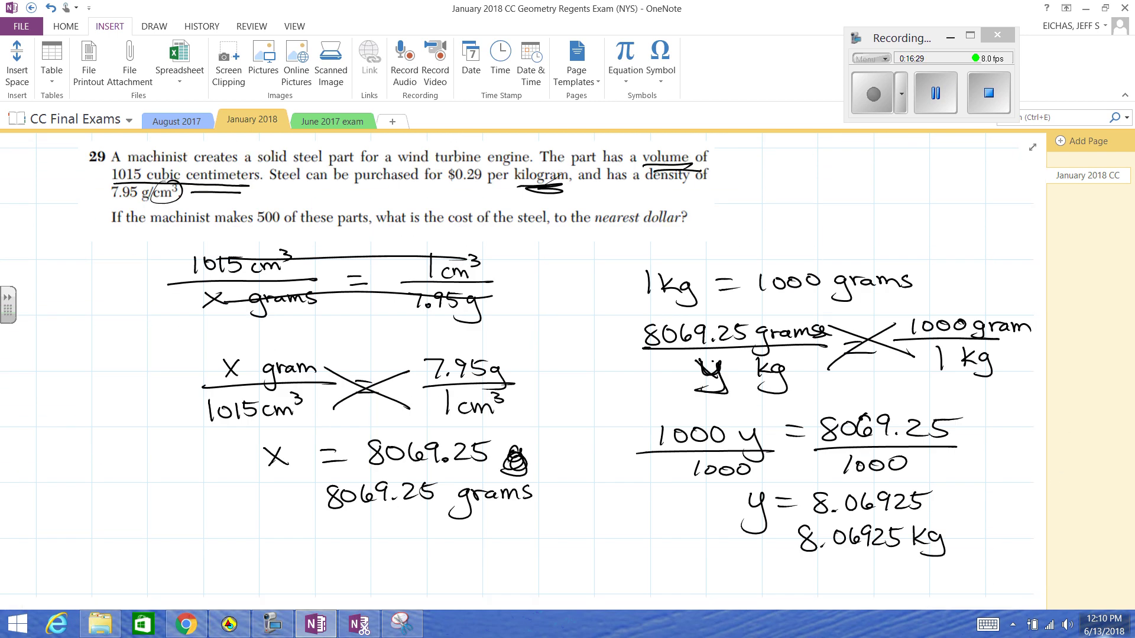
{"action": "mouse_move", "coordinate": [486, 163]}
{"action": "left_mouse_down"}
{"action": "mouse_move", "coordinate": [456, 164]}
{"action": "mouse_move", "coordinate": [510, 170]}
{"action": "left_mouse_up"}
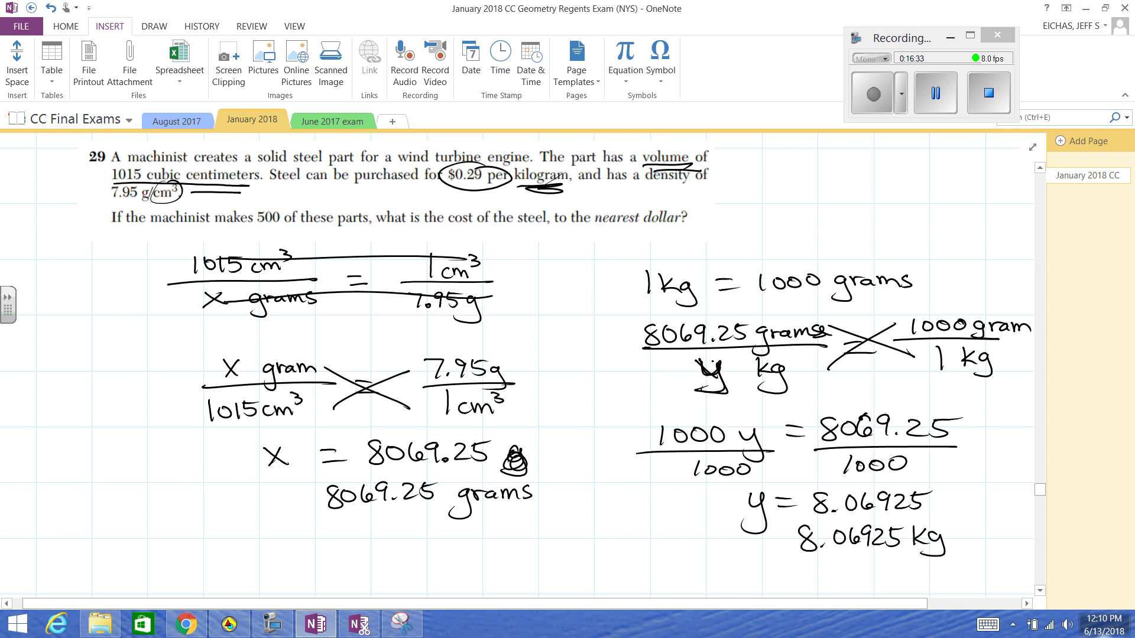
Write the price proportion $.29 / 1Kg = $C / 8.06925.
{"action": "scroll", "coordinate": [1040, 587], "scroll_direction": "down", "scroll_amount": 2}
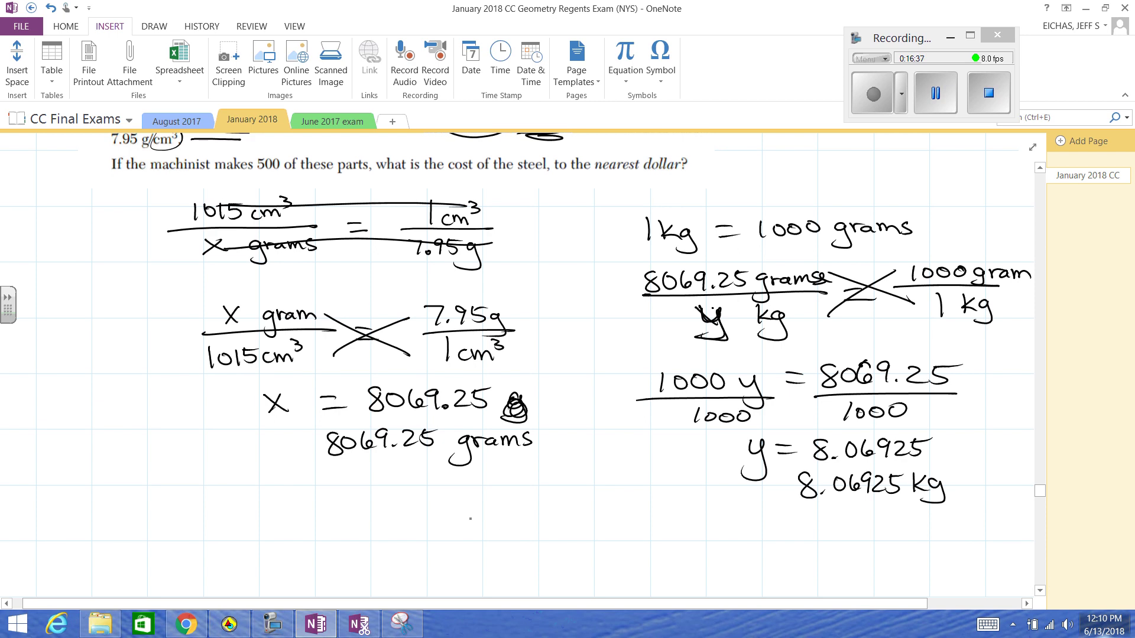
{"action": "left_click_drag", "start_coordinate": [474, 511], "coordinate": [472, 525]}
{"action": "left_click_drag", "start_coordinate": [524, 514], "coordinate": [521, 529]}
{"action": "left_click_drag", "start_coordinate": [449, 540], "coordinate": [566, 539]}
{"action": "left_click_drag", "start_coordinate": [493, 546], "coordinate": [492, 562]}
{"action": "mouse_move", "coordinate": [521, 547]}
{"action": "left_mouse_down"}
{"action": "mouse_move", "coordinate": [502, 556]}
{"action": "mouse_move", "coordinate": [521, 556]}
{"action": "mouse_move", "coordinate": [518, 573]}
{"action": "left_mouse_up"}
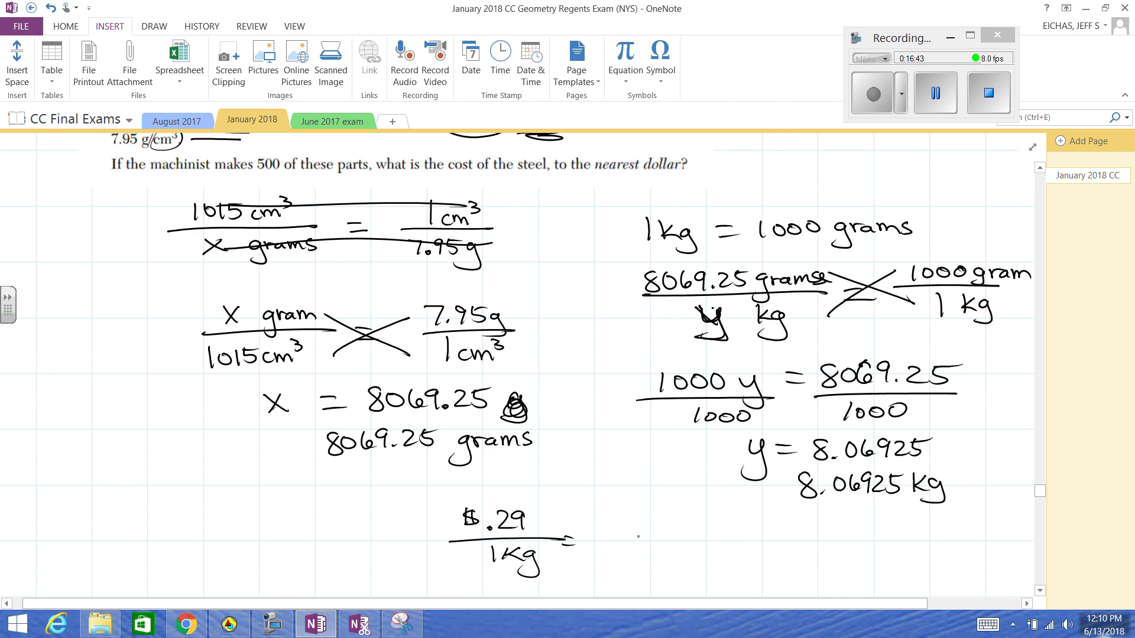
{"action": "left_click_drag", "start_coordinate": [638, 512], "coordinate": [626, 526]}
{"action": "mouse_move", "coordinate": [632, 509]}
{"action": "left_mouse_down"}
{"action": "mouse_move", "coordinate": [632, 526]}
{"action": "mouse_move", "coordinate": [676, 524]}
{"action": "left_mouse_up"}
{"action": "left_click_drag", "start_coordinate": [608, 539], "coordinate": [705, 535]}
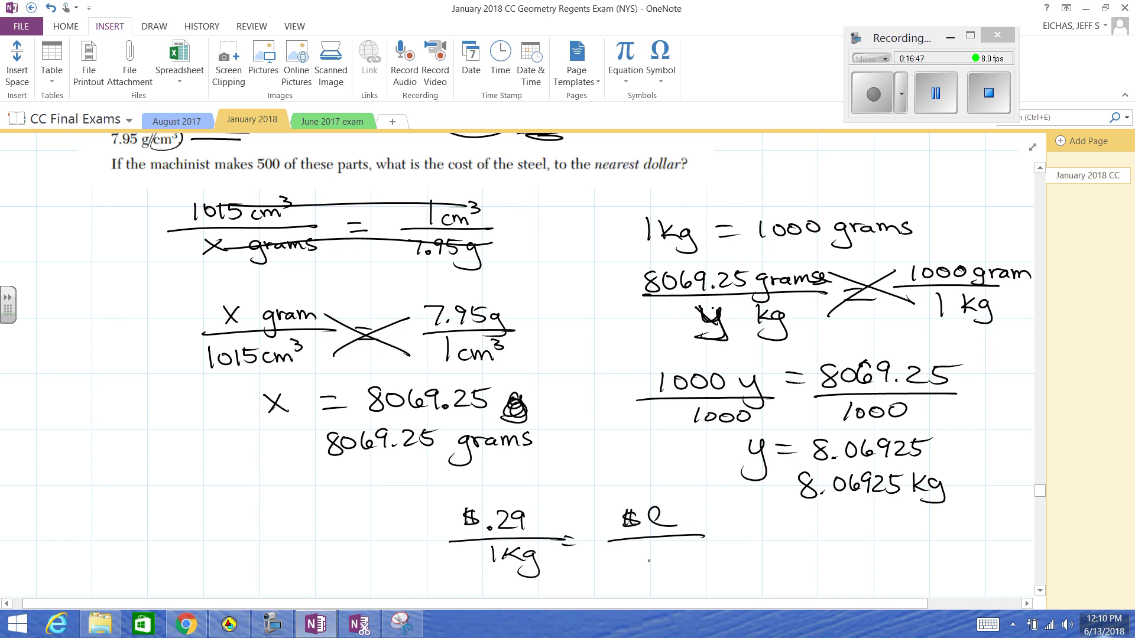
{"action": "left_click_drag", "start_coordinate": [630, 549], "coordinate": [706, 558]}
{"action": "left_click", "coordinate": [640, 560]}
{"action": "left_click_drag", "start_coordinate": [709, 542], "coordinate": [725, 542]}
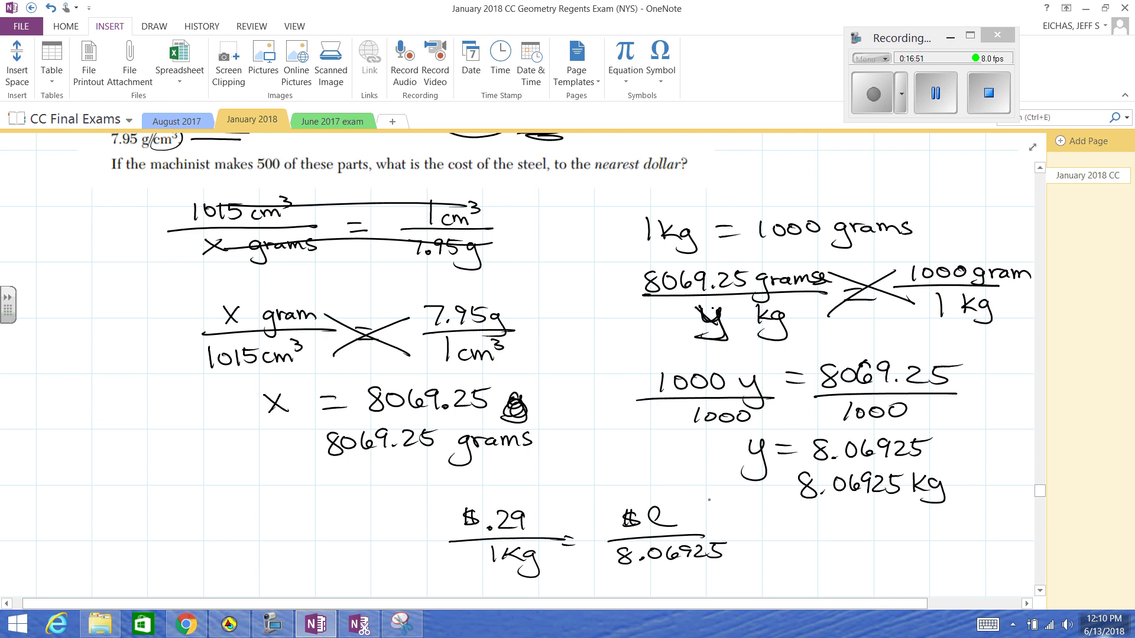
Solve for C = $2.34 and write "$2.34 each" below it.
{"action": "scroll", "coordinate": [709, 500], "scroll_direction": "down", "scroll_amount": 3}
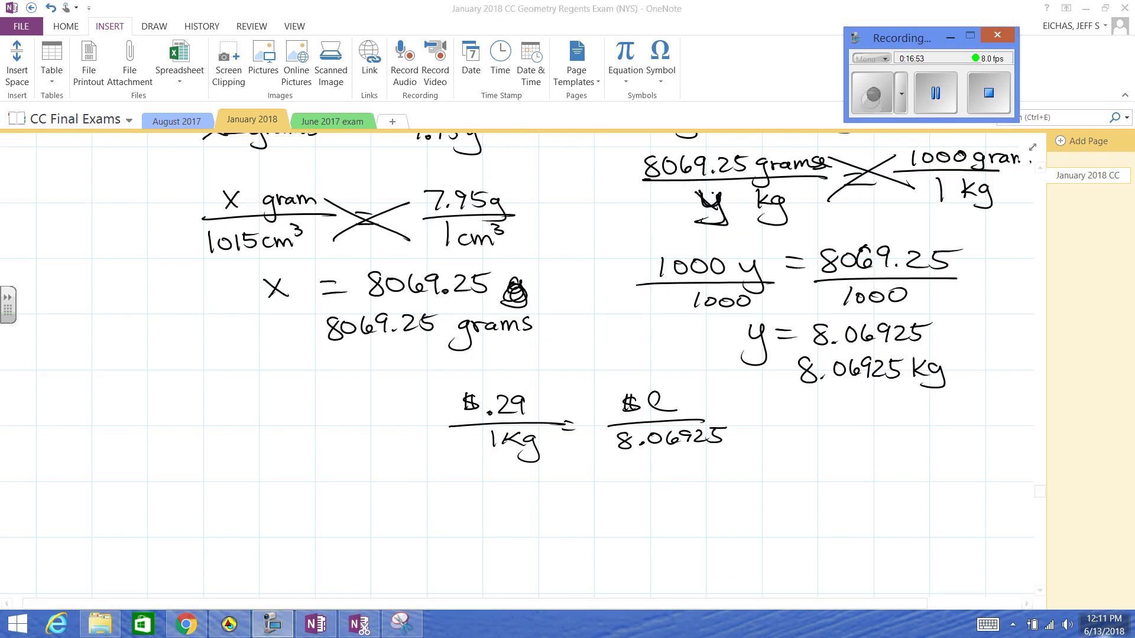
{"action": "left_click", "coordinate": [670, 388]}
{"action": "mouse_move", "coordinate": [670, 387]}
{"action": "left_mouse_down"}
{"action": "mouse_move", "coordinate": [666, 413]}
{"action": "mouse_move", "coordinate": [675, 414]}
{"action": "left_mouse_up"}
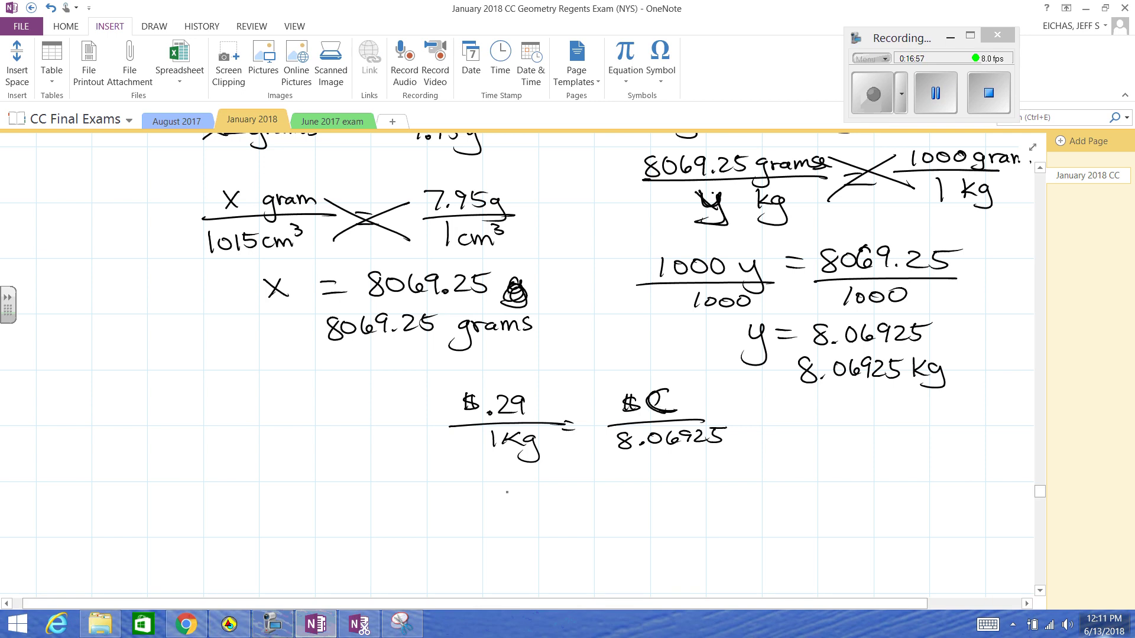
{"action": "mouse_move", "coordinate": [533, 480]}
{"action": "left_mouse_down"}
{"action": "mouse_move", "coordinate": [535, 500]}
{"action": "mouse_move", "coordinate": [567, 482]}
{"action": "left_mouse_up"}
{"action": "left_click_drag", "start_coordinate": [548, 493], "coordinate": [568, 491]}
{"action": "mouse_move", "coordinate": [609, 475]}
{"action": "left_mouse_down"}
{"action": "mouse_move", "coordinate": [596, 488]}
{"action": "mouse_move", "coordinate": [643, 491]}
{"action": "left_mouse_up"}
{"action": "mouse_move", "coordinate": [650, 477]}
{"action": "left_mouse_down"}
{"action": "mouse_move", "coordinate": [661, 486]}
{"action": "mouse_move", "coordinate": [652, 496]}
{"action": "left_mouse_up"}
{"action": "mouse_move", "coordinate": [667, 472]}
{"action": "left_mouse_down"}
{"action": "mouse_move", "coordinate": [680, 485]}
{"action": "mouse_move", "coordinate": [674, 495]}
{"action": "left_mouse_up"}
{"action": "mouse_move", "coordinate": [534, 528]}
{"action": "left_mouse_down"}
{"action": "mouse_move", "coordinate": [519, 541]}
{"action": "mouse_move", "coordinate": [567, 550]}
{"action": "mouse_move", "coordinate": [609, 539]}
{"action": "left_mouse_up"}
{"action": "left_click", "coordinate": [569, 547]}
{"action": "mouse_move", "coordinate": [610, 528]}
{"action": "left_mouse_down"}
{"action": "mouse_move", "coordinate": [611, 549]}
{"action": "mouse_move", "coordinate": [660, 543]}
{"action": "left_mouse_up"}
{"action": "mouse_move", "coordinate": [678, 536]}
{"action": "left_mouse_down"}
{"action": "mouse_move", "coordinate": [668, 541]}
{"action": "mouse_move", "coordinate": [693, 541]}
{"action": "left_mouse_up"}
{"action": "left_click", "coordinate": [570, 549]}
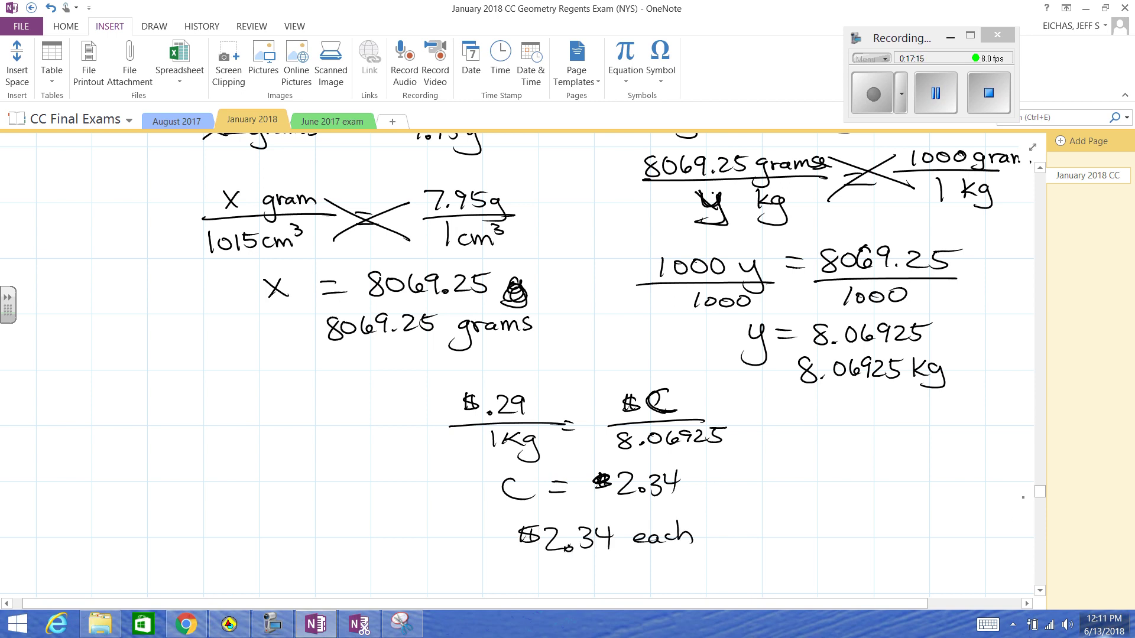
Write 500($2.34) and the boxed total $1170.04 below it.
{"action": "scroll", "coordinate": [1038, 492], "scroll_direction": "up", "scroll_amount": 8}
{"action": "scroll", "coordinate": [1040, 495], "scroll_direction": "down", "scroll_amount": 12}
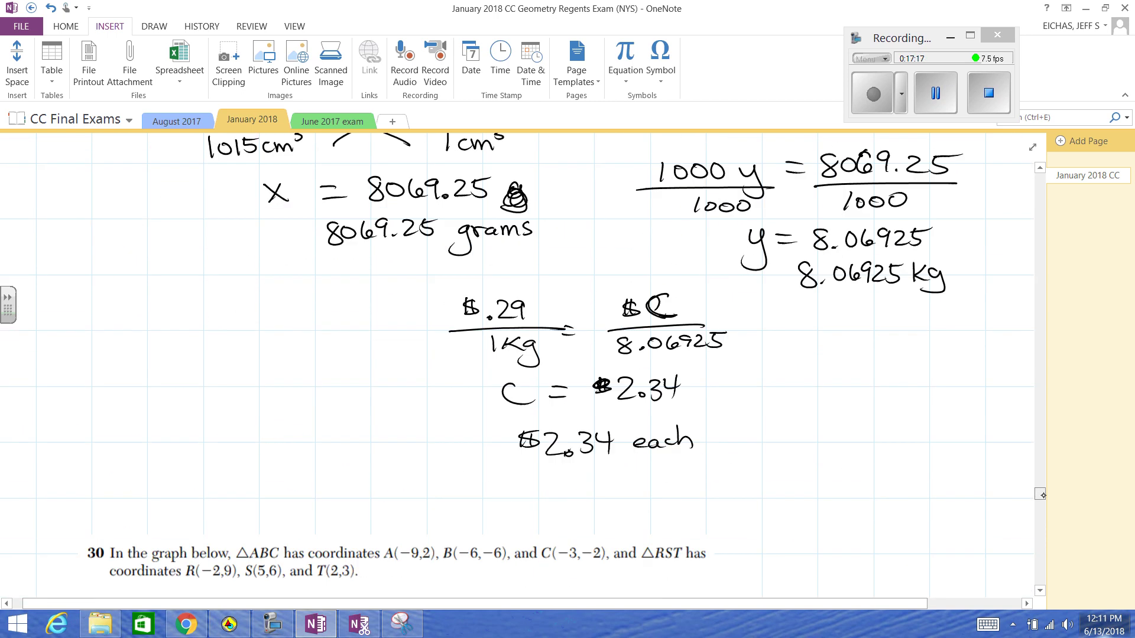
{"action": "scroll", "coordinate": [1040, 497], "scroll_direction": "down", "scroll_amount": 3}
{"action": "left_click_drag", "start_coordinate": [480, 204], "coordinate": [478, 225]}
{"action": "left_click_drag", "start_coordinate": [479, 204], "coordinate": [502, 211]}
{"action": "mouse_move", "coordinate": [518, 209]}
{"action": "left_mouse_down"}
{"action": "mouse_move", "coordinate": [557, 231]}
{"action": "mouse_move", "coordinate": [553, 216]}
{"action": "mouse_move", "coordinate": [607, 211]}
{"action": "mouse_move", "coordinate": [597, 223]}
{"action": "left_mouse_up"}
{"action": "left_click", "coordinate": [588, 220]}
{"action": "left_click_drag", "start_coordinate": [616, 201], "coordinate": [623, 223]}
{"action": "left_click_drag", "start_coordinate": [634, 196], "coordinate": [640, 231]}
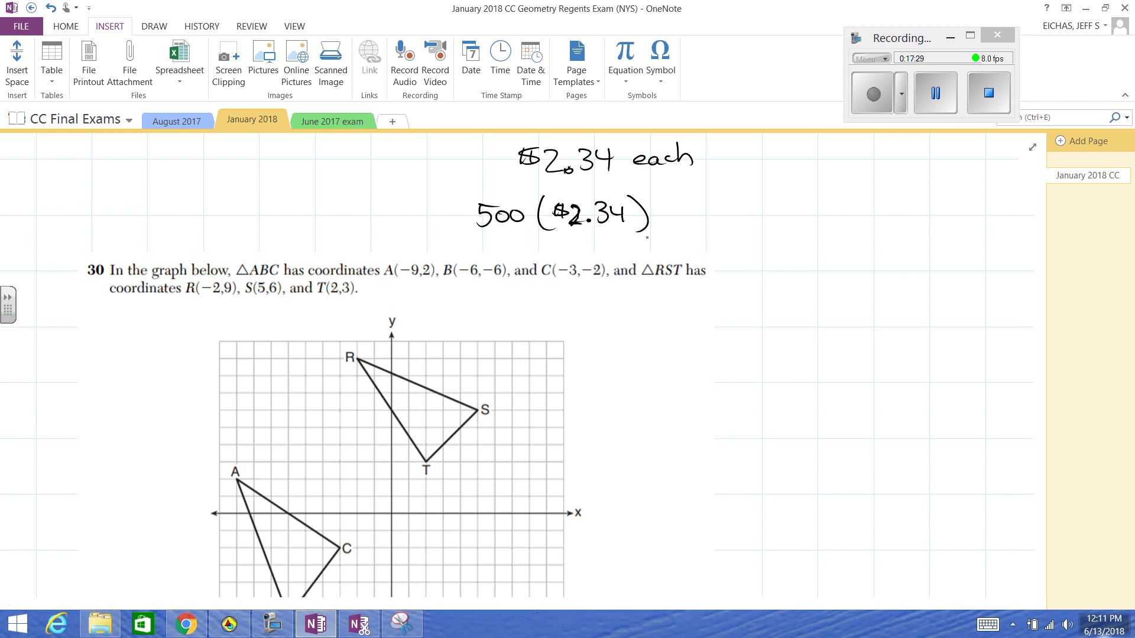
{"action": "mouse_move", "coordinate": [511, 240]}
{"action": "left_mouse_down"}
{"action": "mouse_move", "coordinate": [503, 252]}
{"action": "mouse_move", "coordinate": [524, 261]}
{"action": "left_mouse_up"}
{"action": "mouse_move", "coordinate": [539, 242]}
{"action": "left_mouse_down"}
{"action": "mouse_move", "coordinate": [538, 257]}
{"action": "mouse_move", "coordinate": [554, 255]}
{"action": "left_mouse_up"}
{"action": "left_click_drag", "start_coordinate": [570, 242], "coordinate": [625, 246]}
{"action": "mouse_move", "coordinate": [622, 235]}
{"action": "left_mouse_down"}
{"action": "mouse_move", "coordinate": [620, 255]}
{"action": "mouse_move", "coordinate": [485, 246]}
{"action": "mouse_move", "coordinate": [649, 253]}
{"action": "left_mouse_up"}
Strike through $1170.04 and box the rounded answer $1170 beside it.
{"action": "left_click_drag", "start_coordinate": [1039, 500], "coordinate": [1048, 496]}
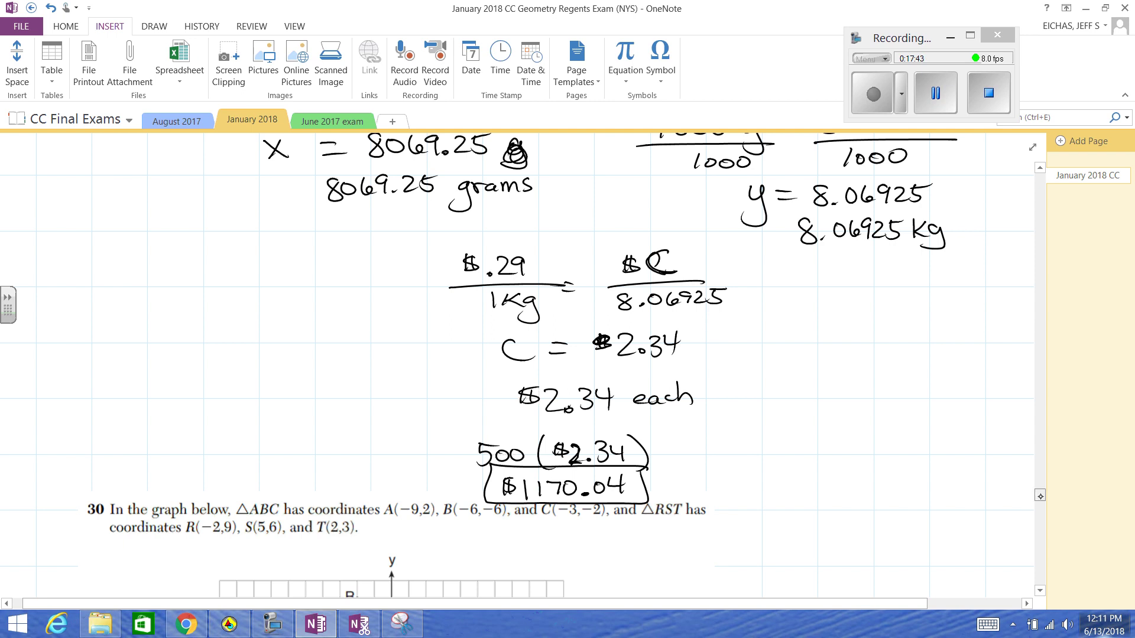
{"action": "left_click_drag", "start_coordinate": [1041, 495], "coordinate": [1040, 501]}
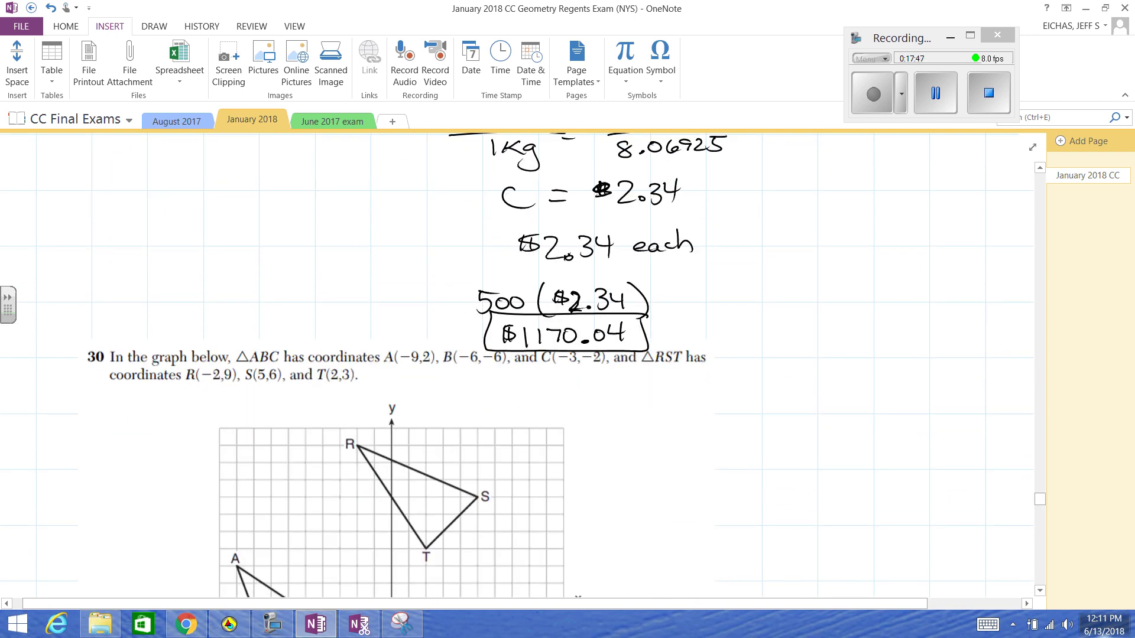
{"action": "left_click_drag", "start_coordinate": [500, 336], "coordinate": [655, 333]}
{"action": "scroll", "coordinate": [523, 366], "scroll_direction": "down", "scroll_amount": 1}
{"action": "mouse_move", "coordinate": [773, 244]}
{"action": "left_mouse_down"}
{"action": "mouse_move", "coordinate": [758, 260]}
{"action": "mouse_move", "coordinate": [786, 269]}
{"action": "left_mouse_up"}
{"action": "mouse_move", "coordinate": [802, 245]}
{"action": "left_mouse_down"}
{"action": "mouse_move", "coordinate": [800, 266]}
{"action": "mouse_move", "coordinate": [829, 249]}
{"action": "mouse_move", "coordinate": [742, 277]}
{"action": "mouse_move", "coordinate": [854, 225]}
{"action": "left_mouse_up"}
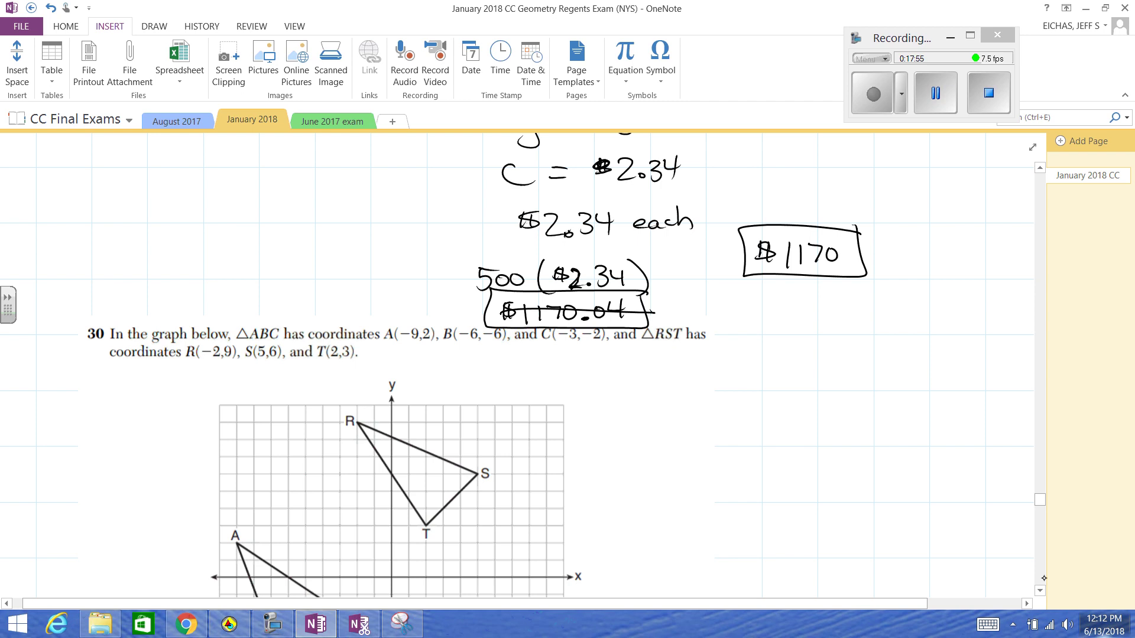
Scroll down until question 30's graph of triangles ABC and RST is fully visible.
{"action": "left_click", "coordinate": [1040, 590]}
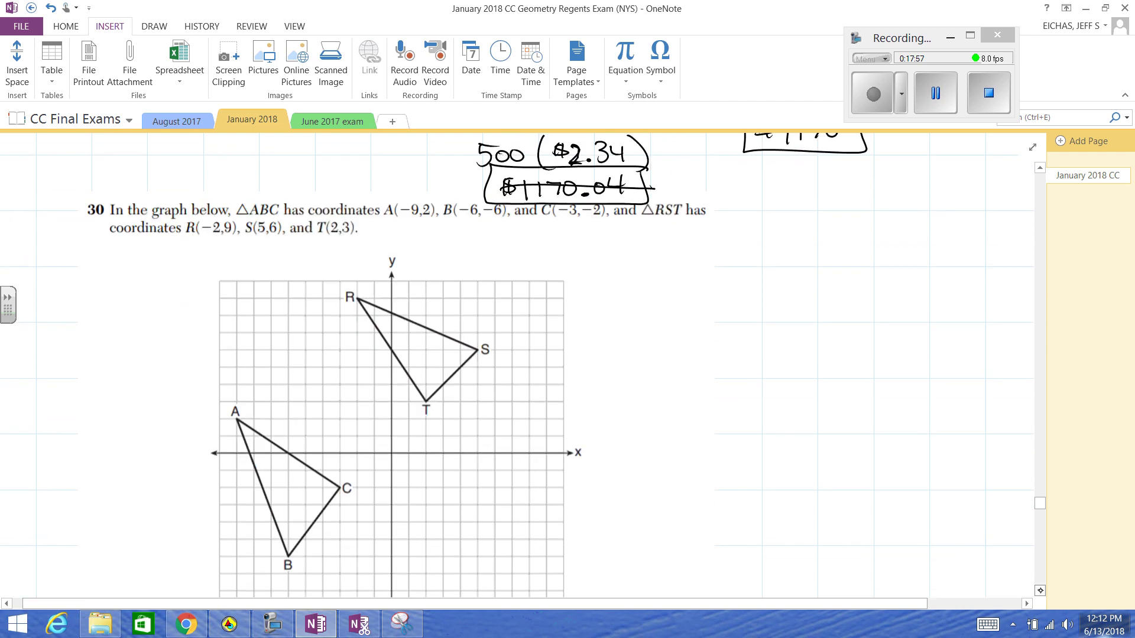
{"action": "left_click", "coordinate": [1040, 590]}
{"action": "left_click", "coordinate": [1040, 589]}
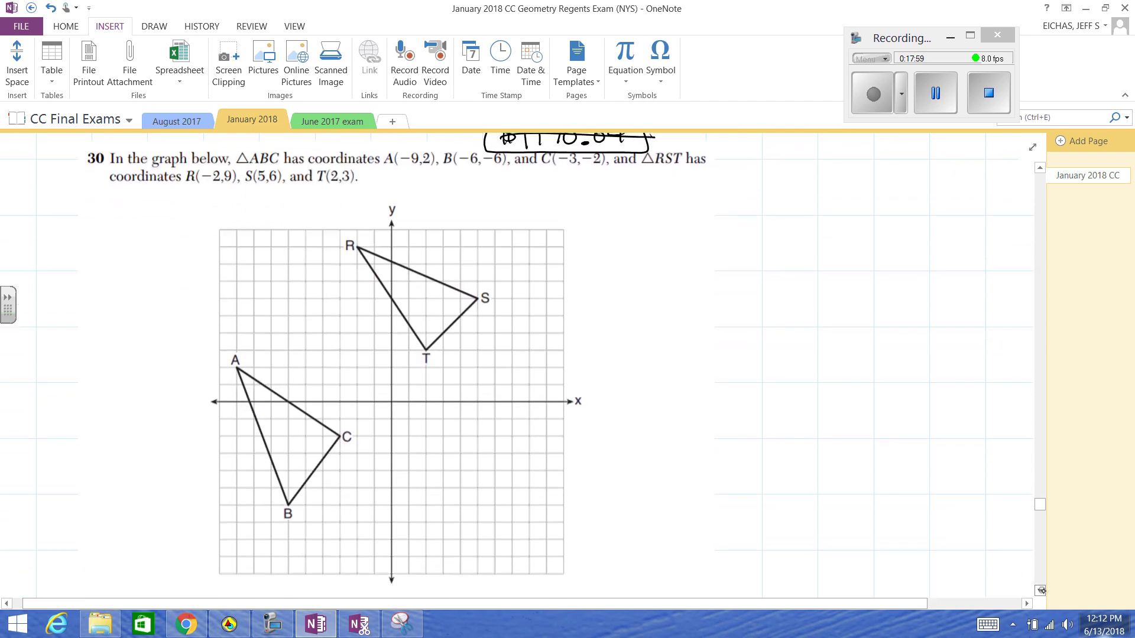